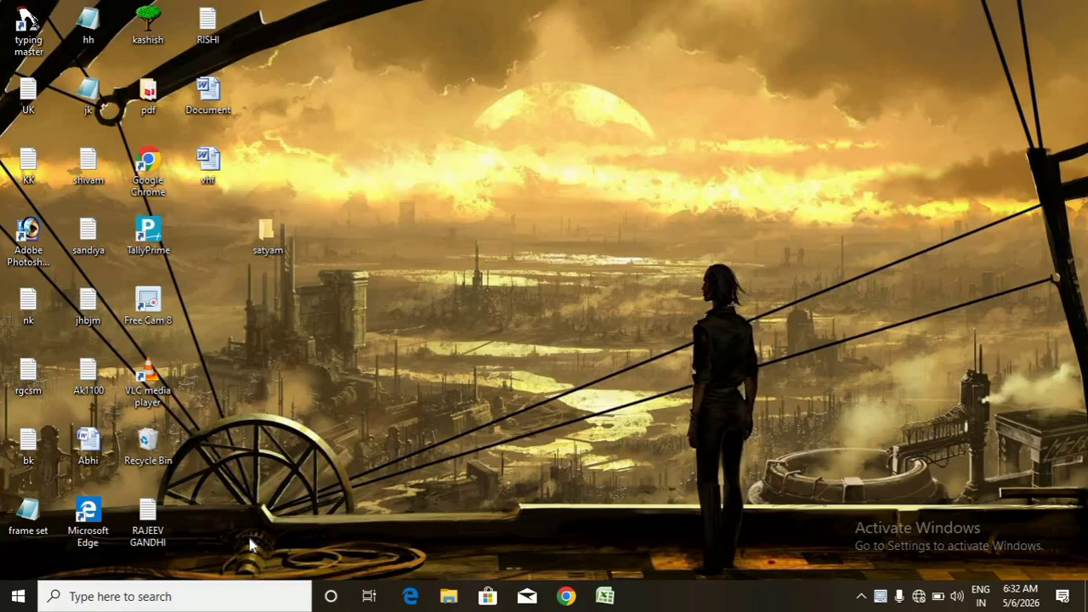
- Launch Word by running 'winword' from the Run dialog, correcting the misspelled name after the error
key(super+r)
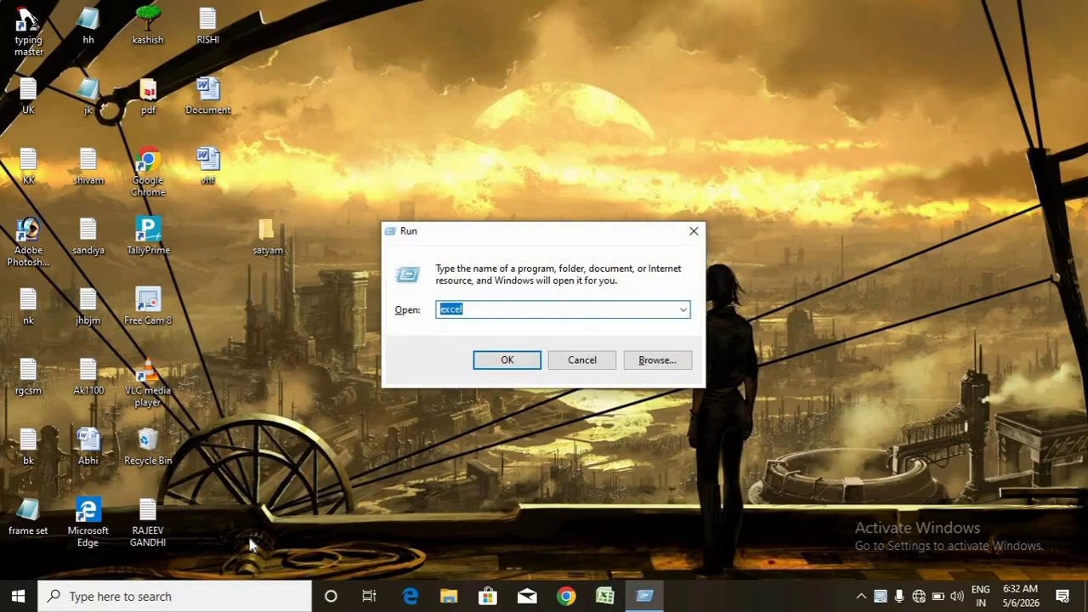
text(winw)
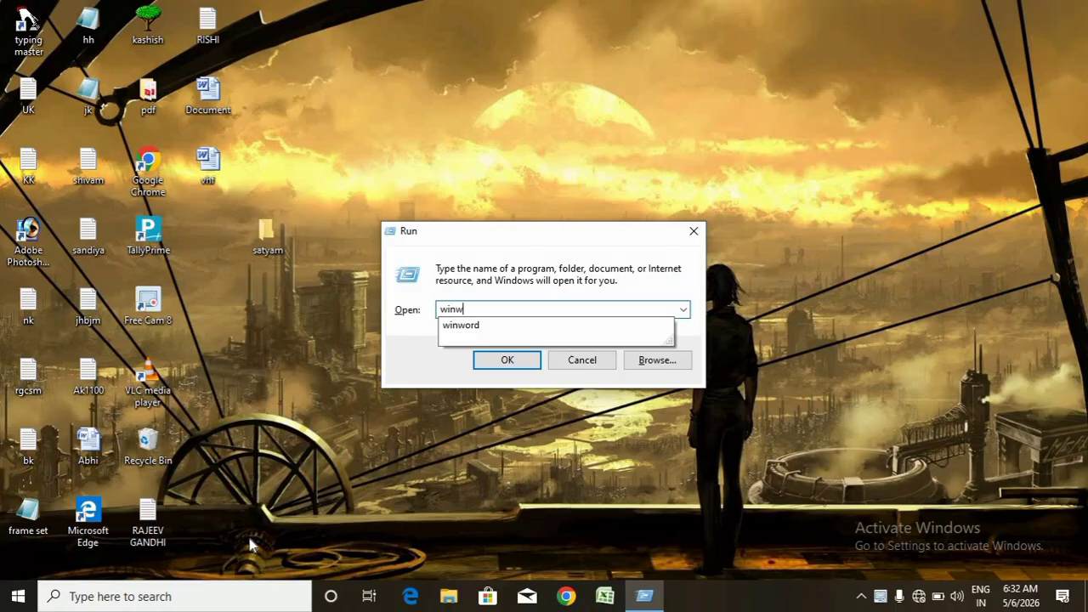
text(ord)
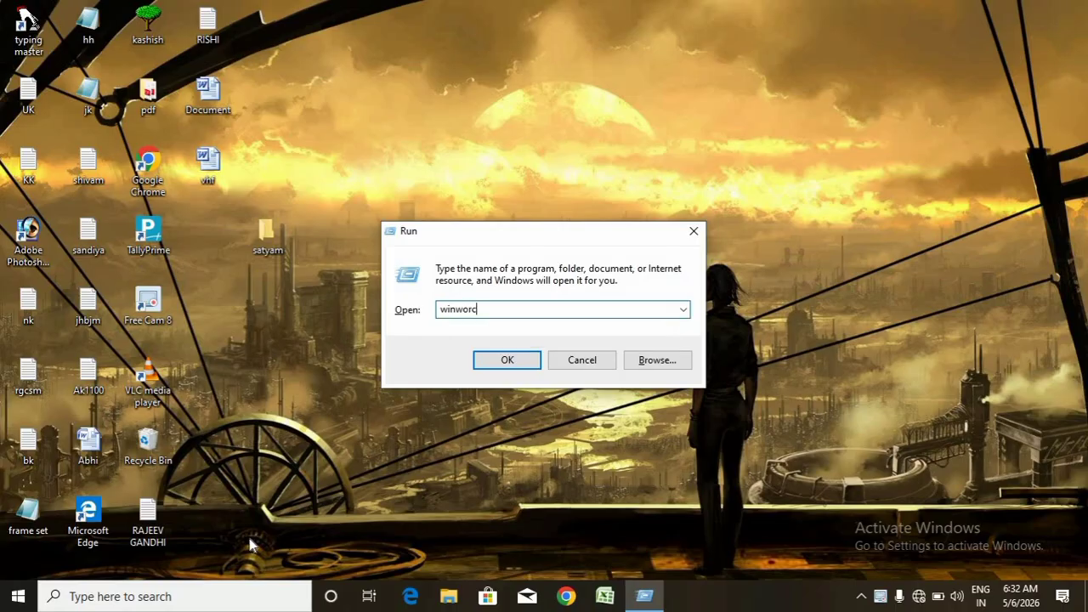
key(BackSpace)
key(BackSpace)
text(d)
click(512, 365)
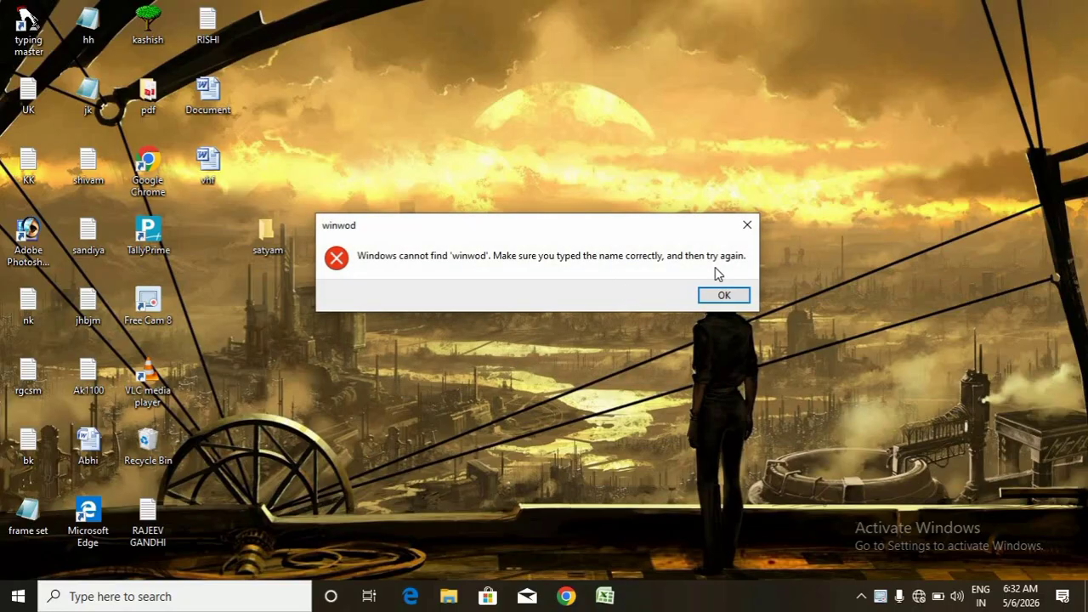
click(748, 225)
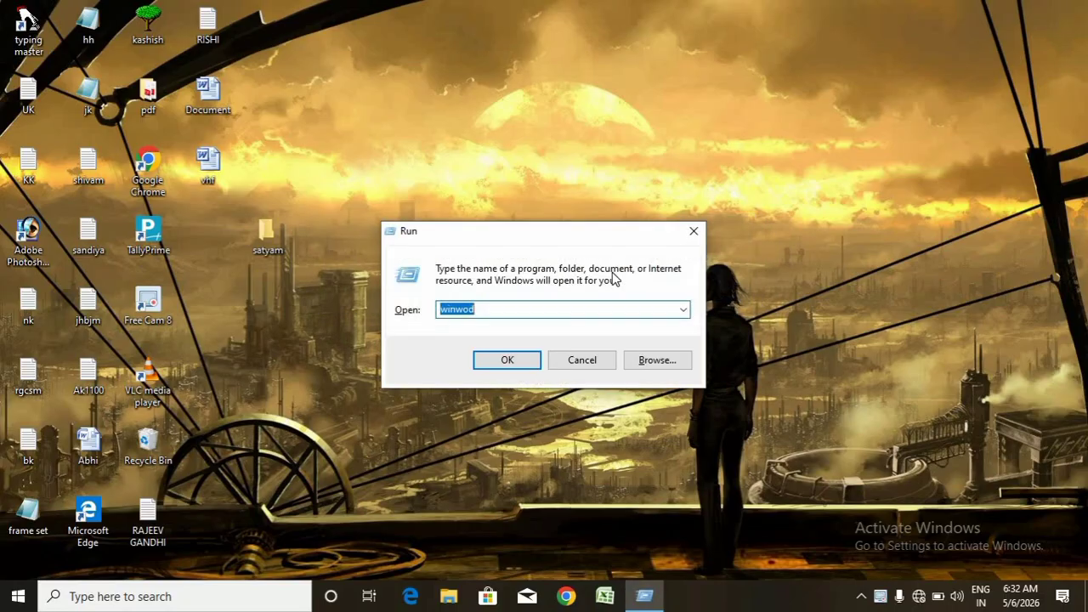
click(484, 311)
key(BackSpace)
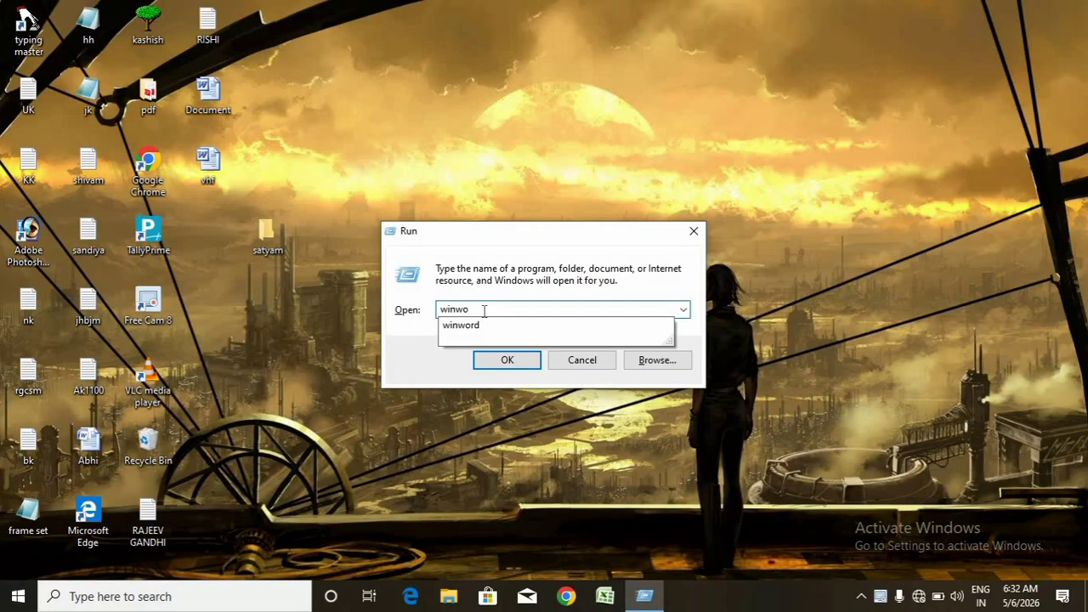
text(rd)
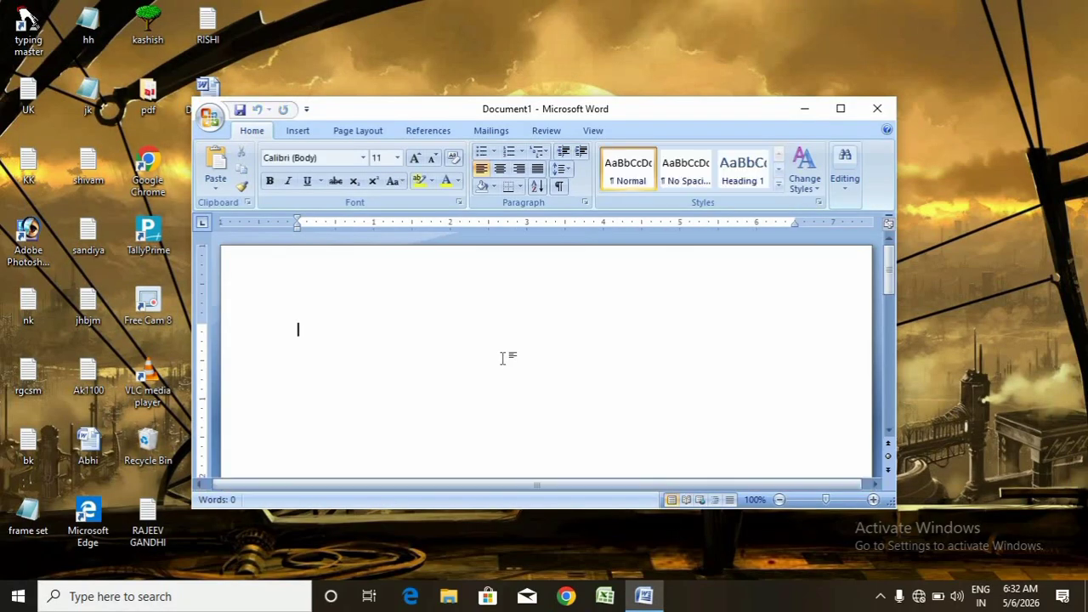
- Close Word and relaunch Microsoft Office Word 2007 from the Start menu's Microsoft Office folder
click(878, 109)
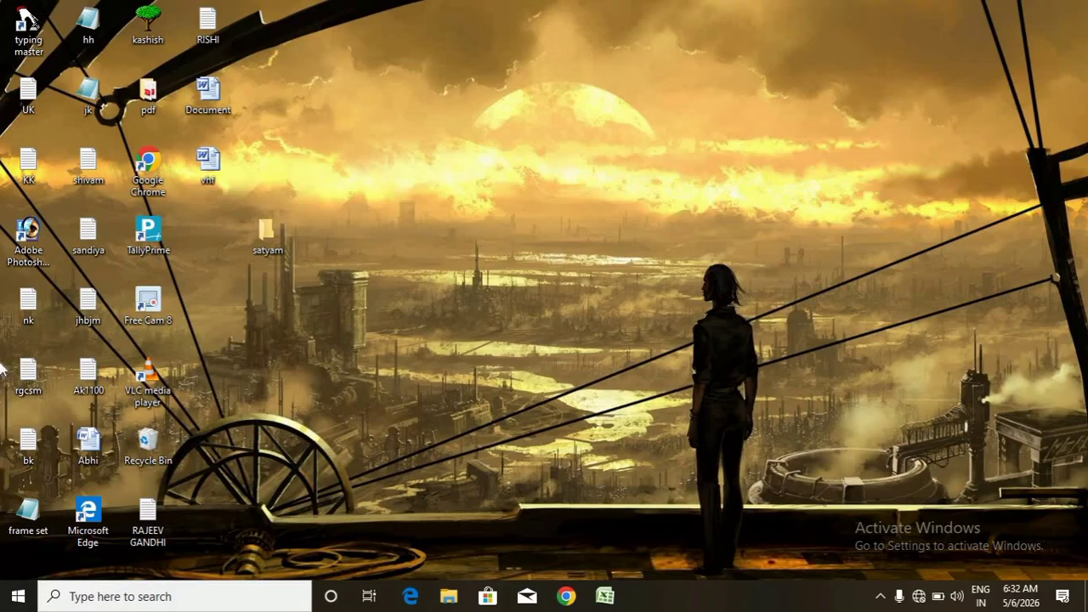
click(18, 596)
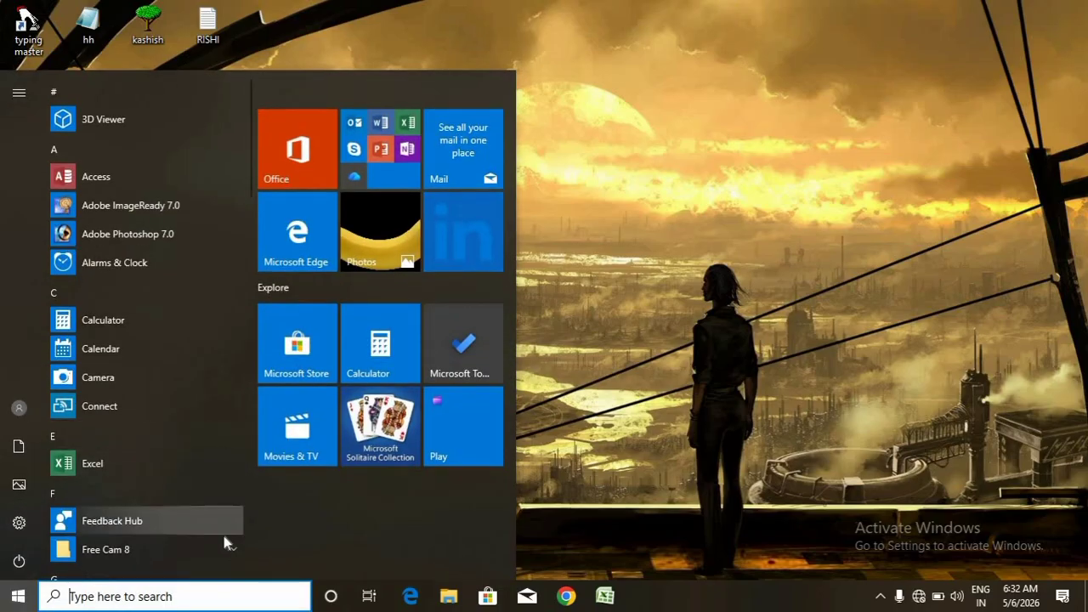
scroll(218, 493, down, 5)
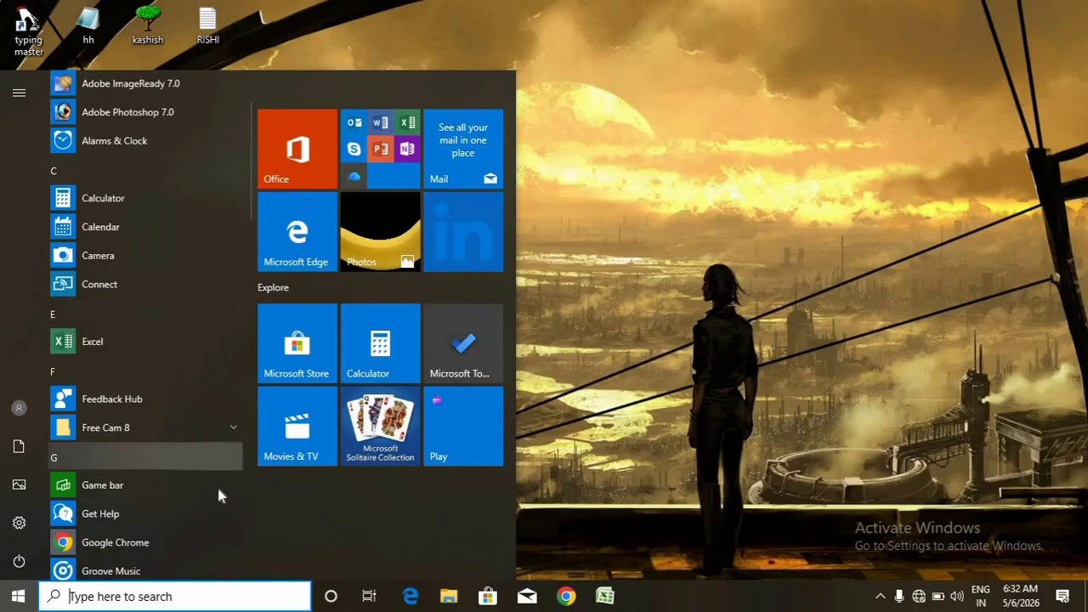
scroll(217, 485, up, 1)
scroll(217, 487, down, 4)
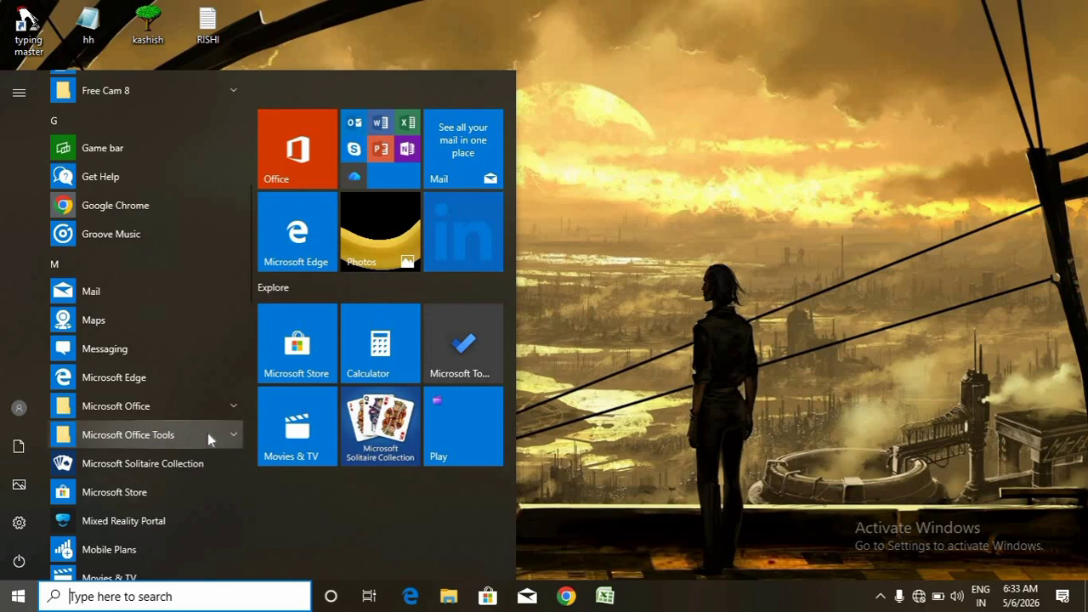
click(235, 435)
scroll(226, 466, down, 5)
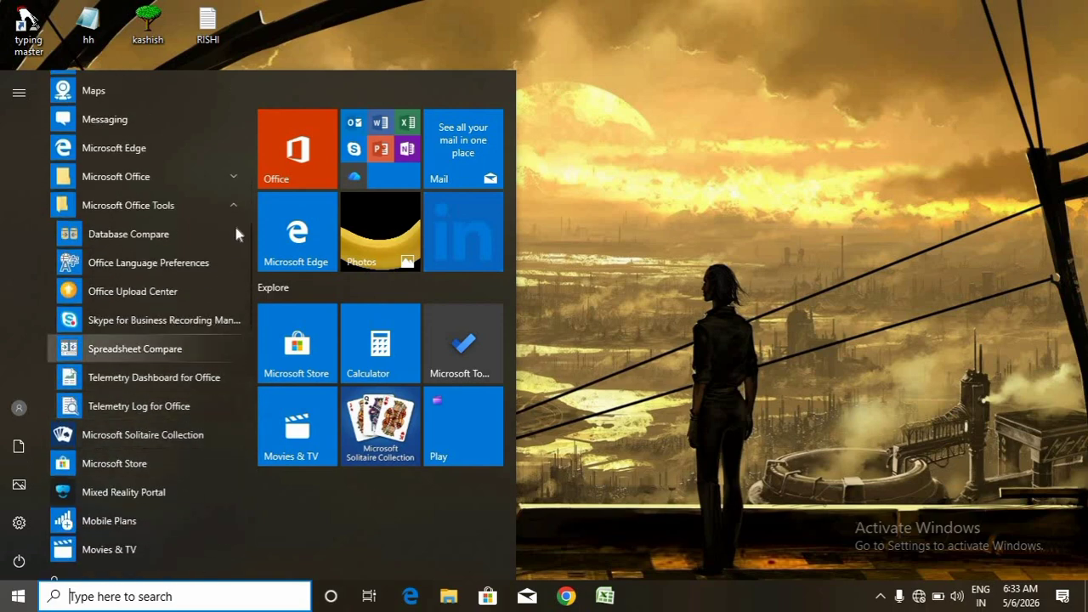
click(229, 176)
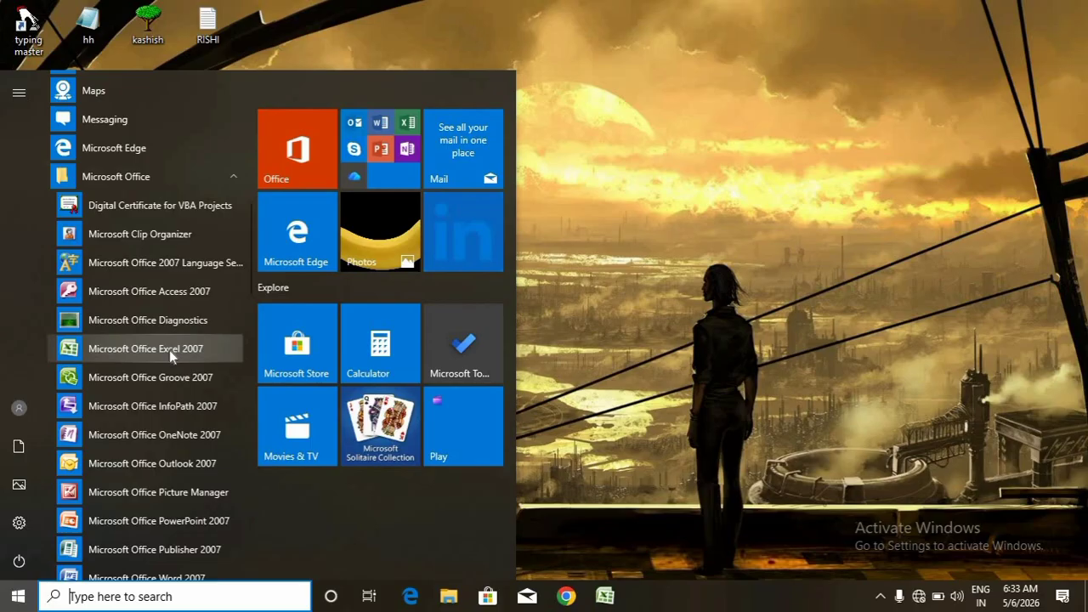
scroll(169, 352, down, 2)
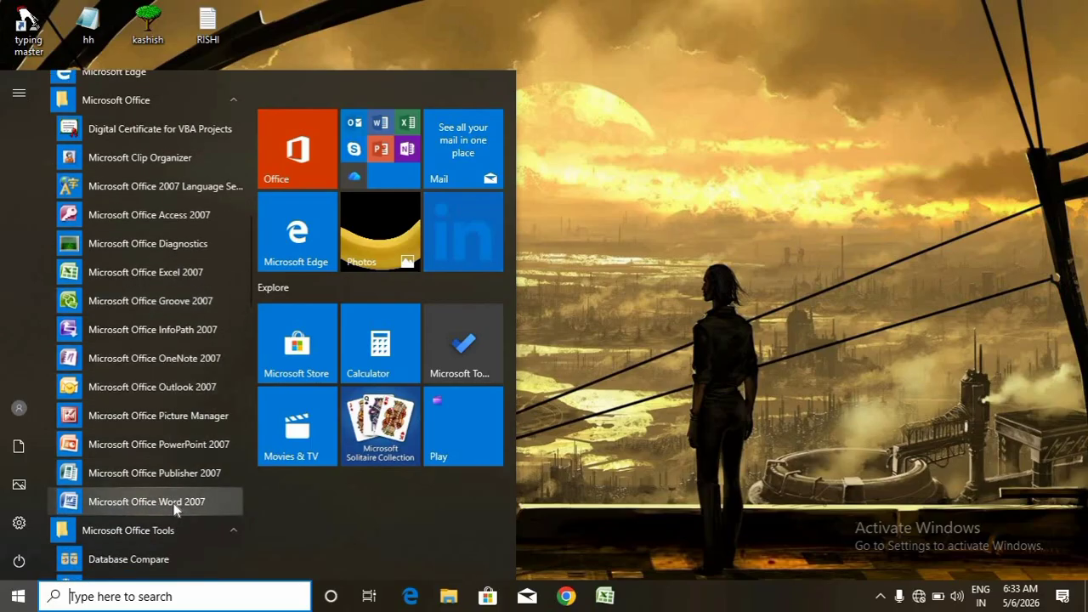
click(174, 500)
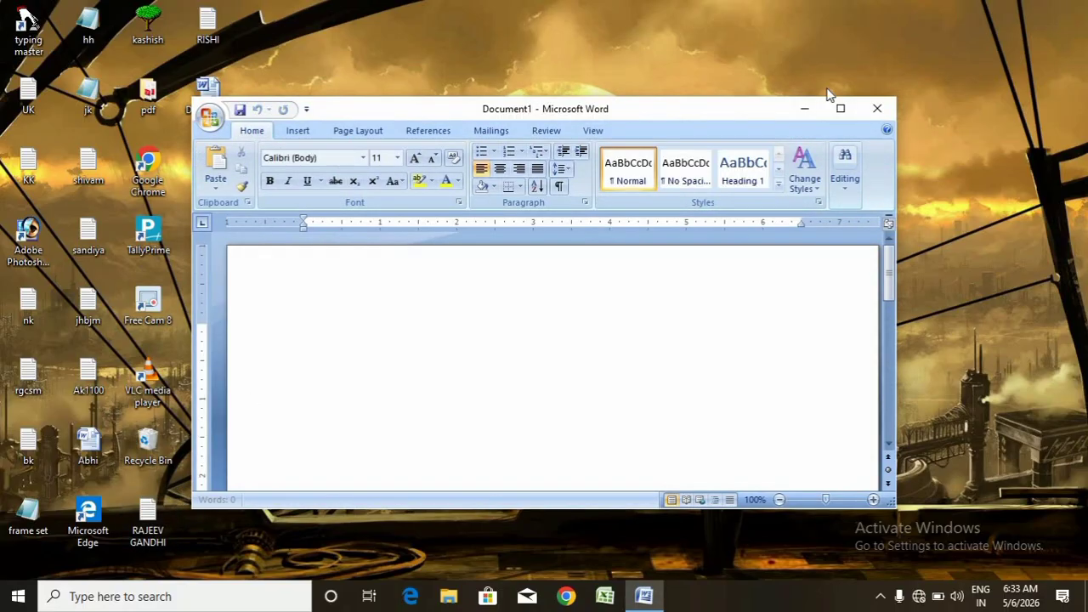
- Close Word and reopen Microsoft Office Word 2007 by searching 'winword' in Windows Search
click(878, 108)
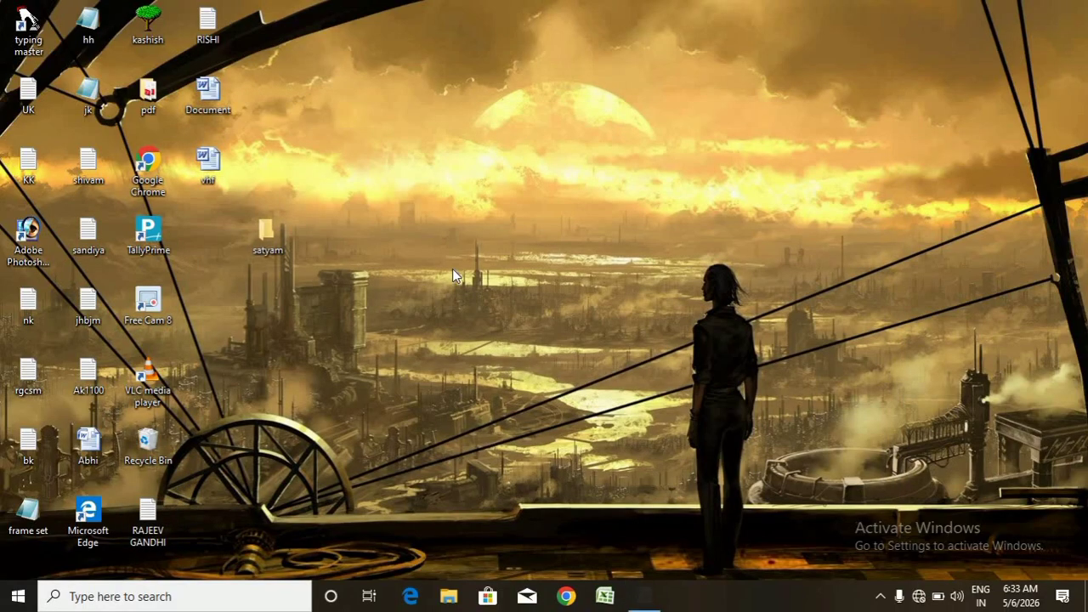
click(99, 596)
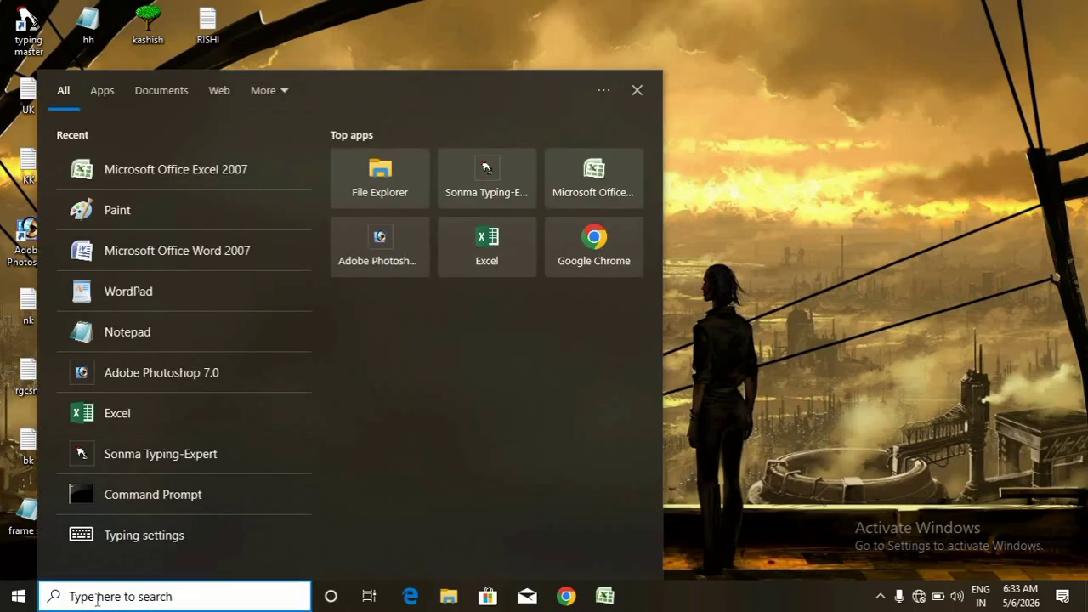
text(winw)
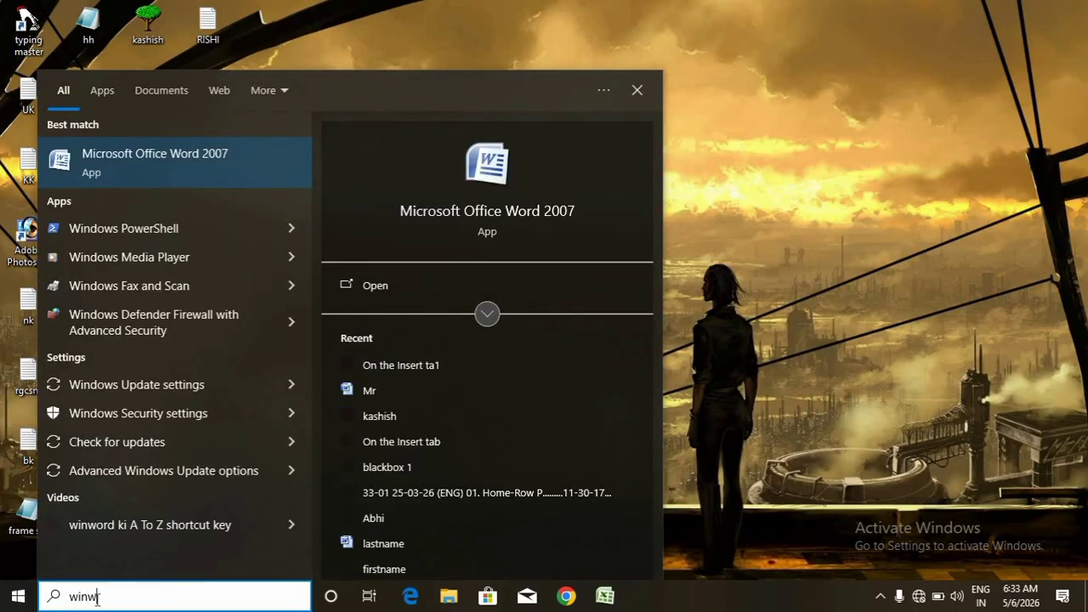
text(pr)
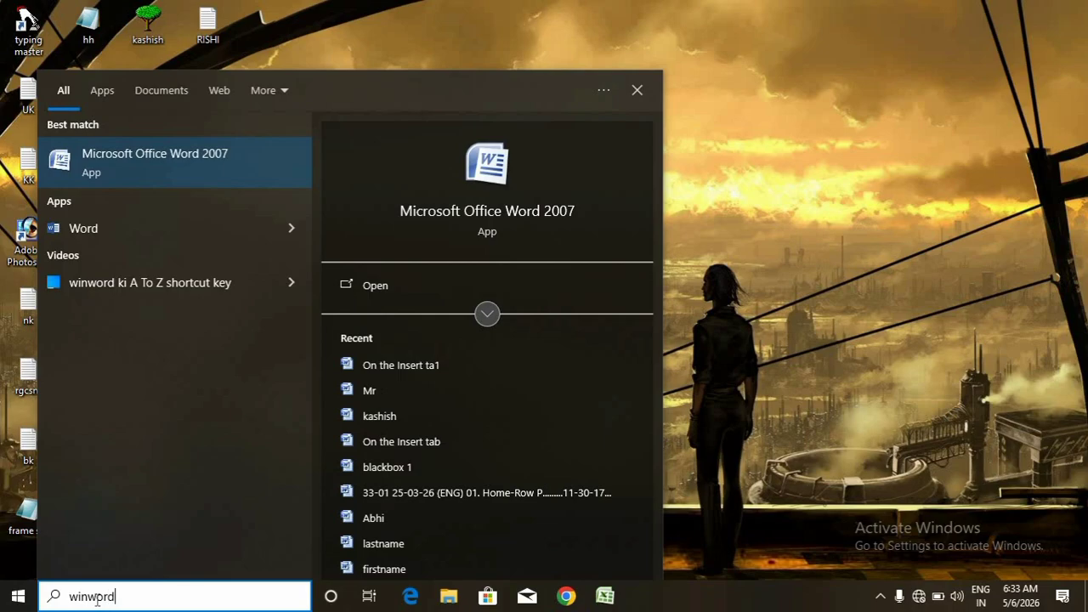
click(154, 166)
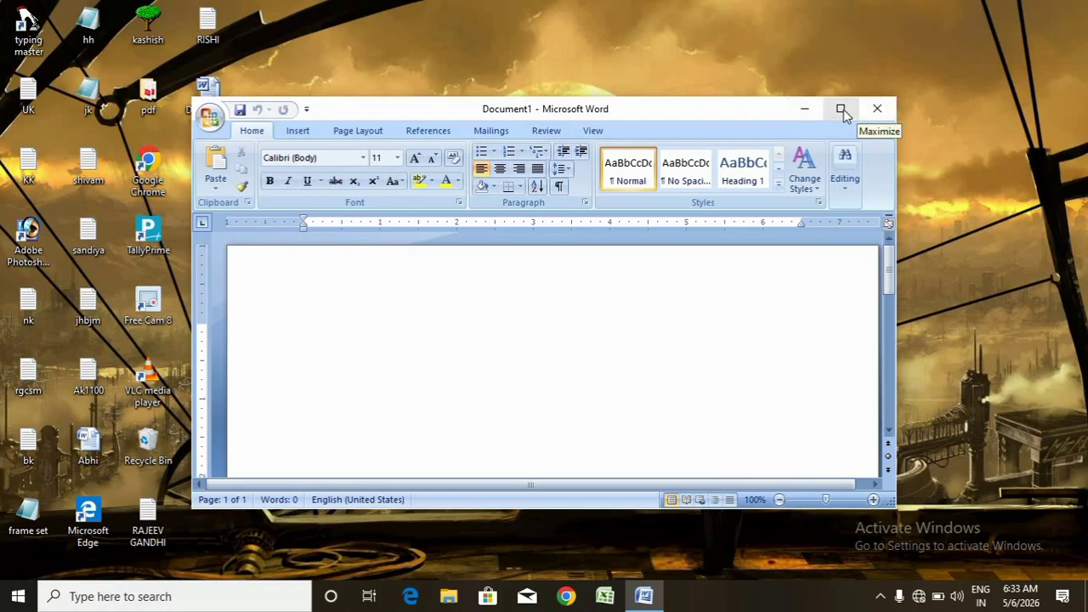
- Maximize the Word window, restore it down, then maximize it again
click(841, 112)
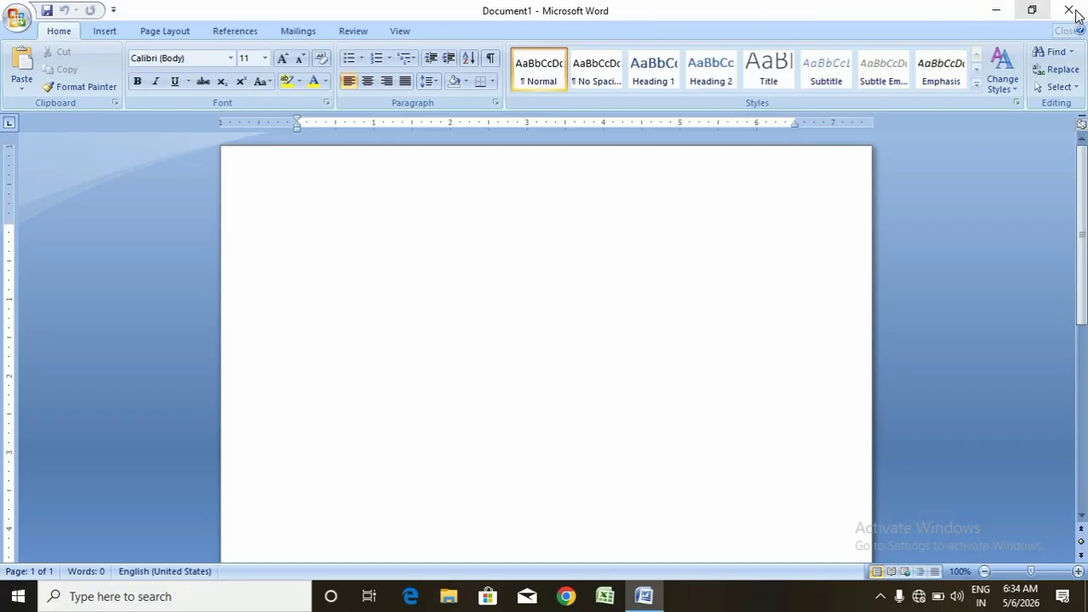
click(1032, 10)
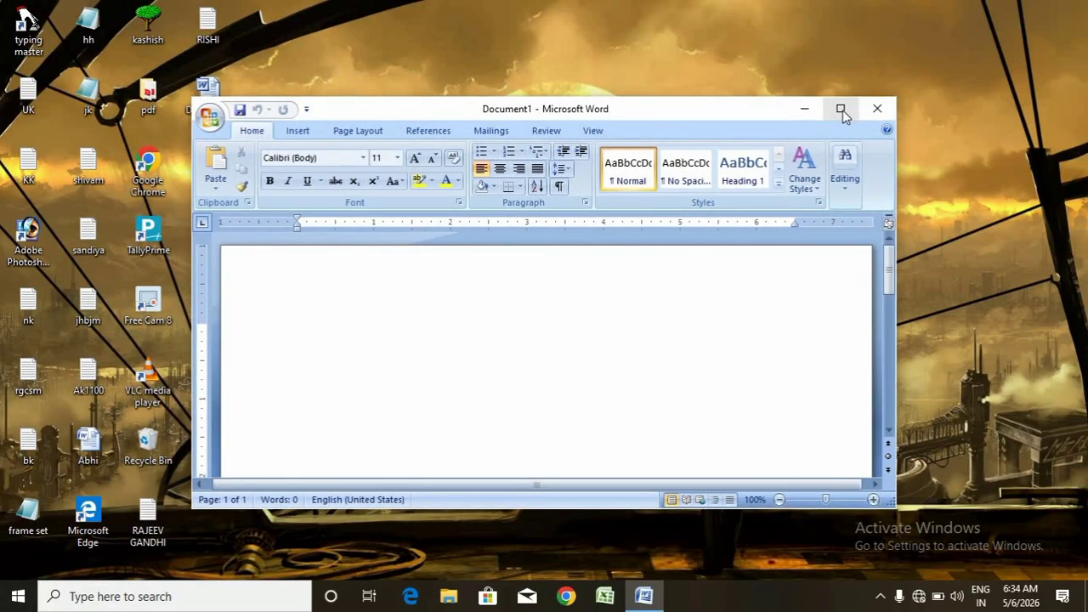
click(841, 112)
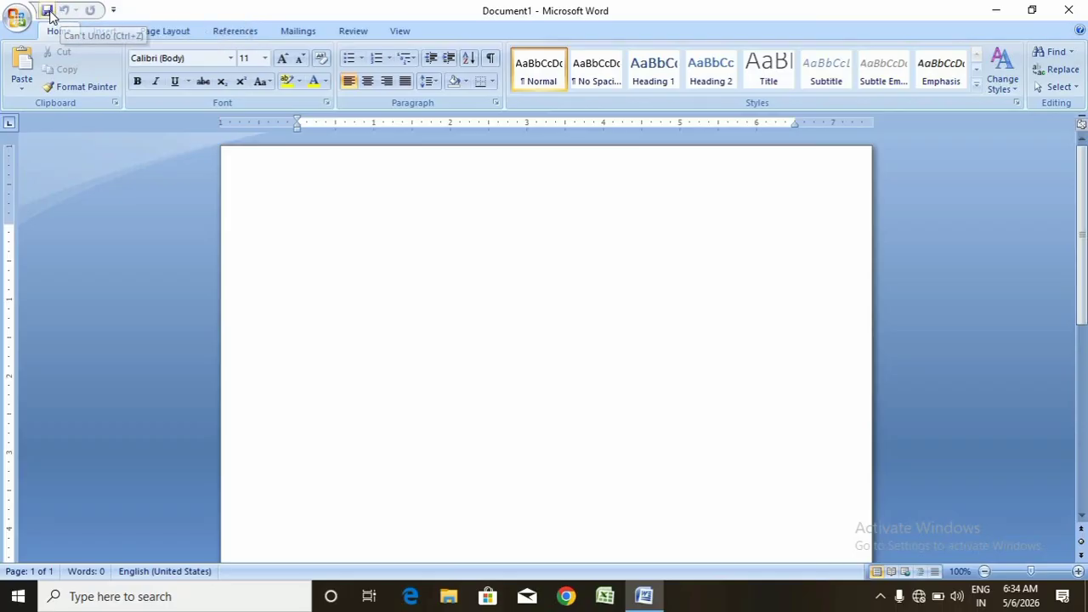
click(114, 12)
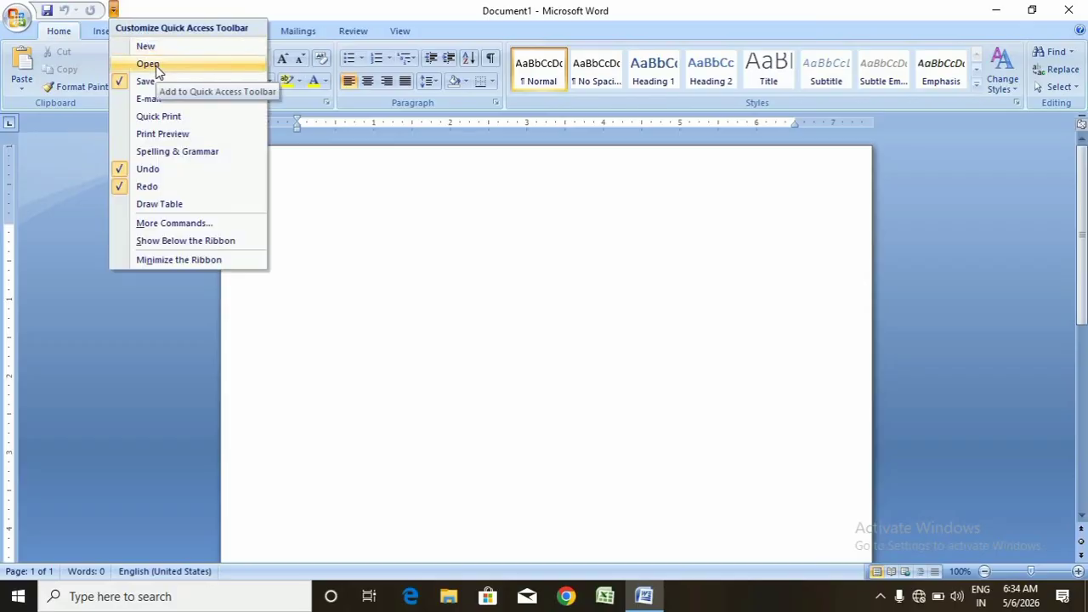
click(156, 65)
click(130, 10)
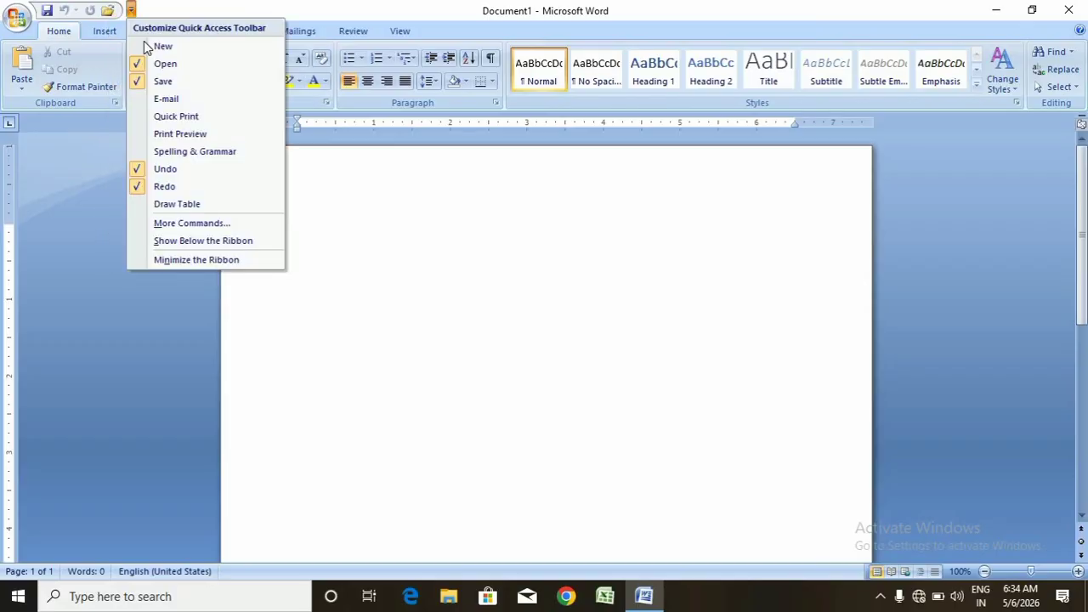
click(150, 49)
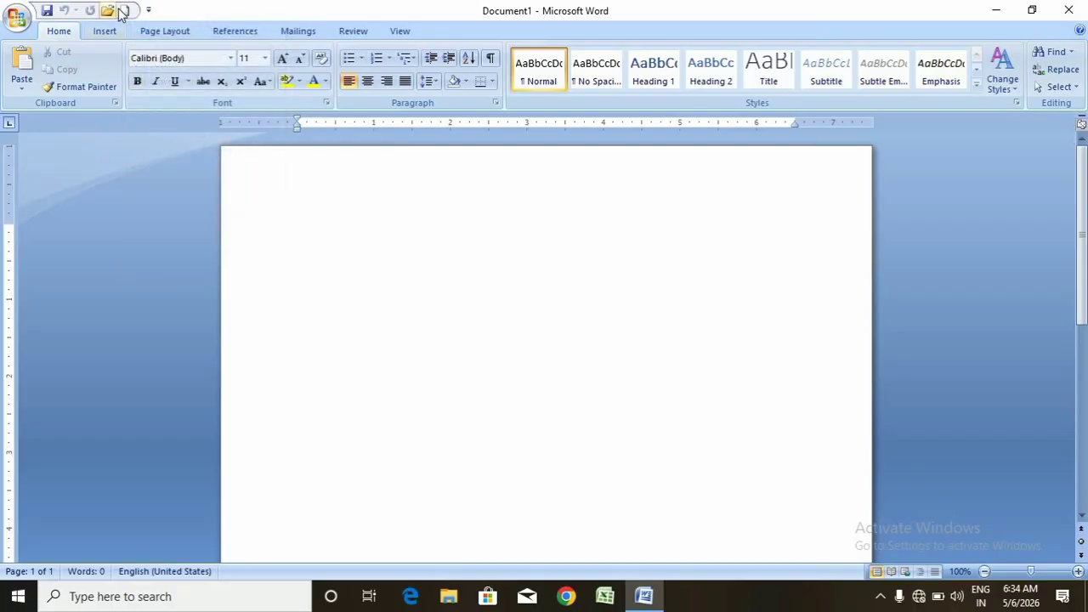
click(148, 10)
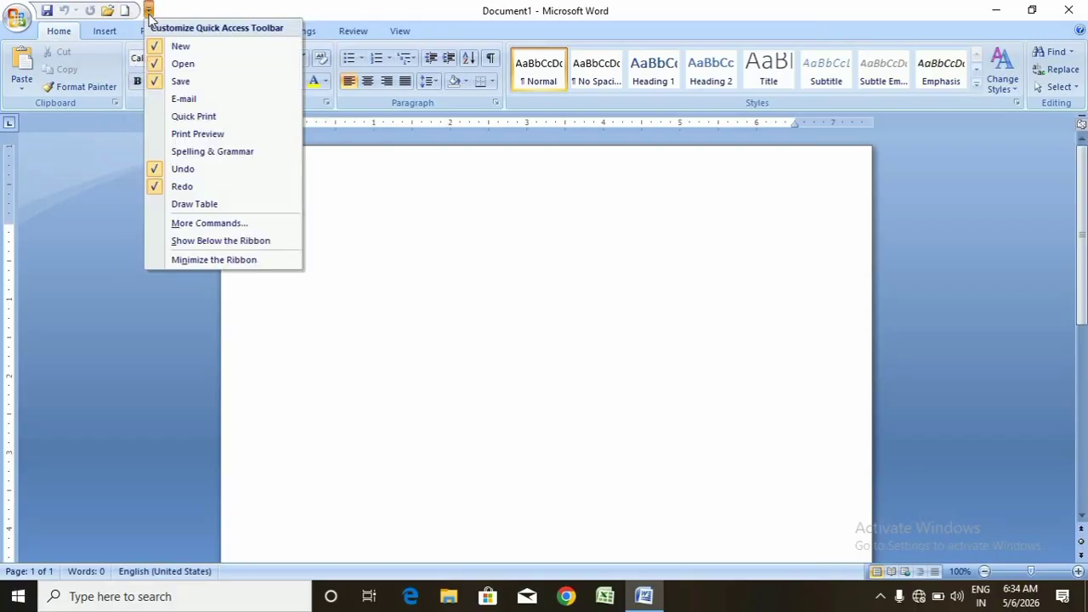
click(177, 137)
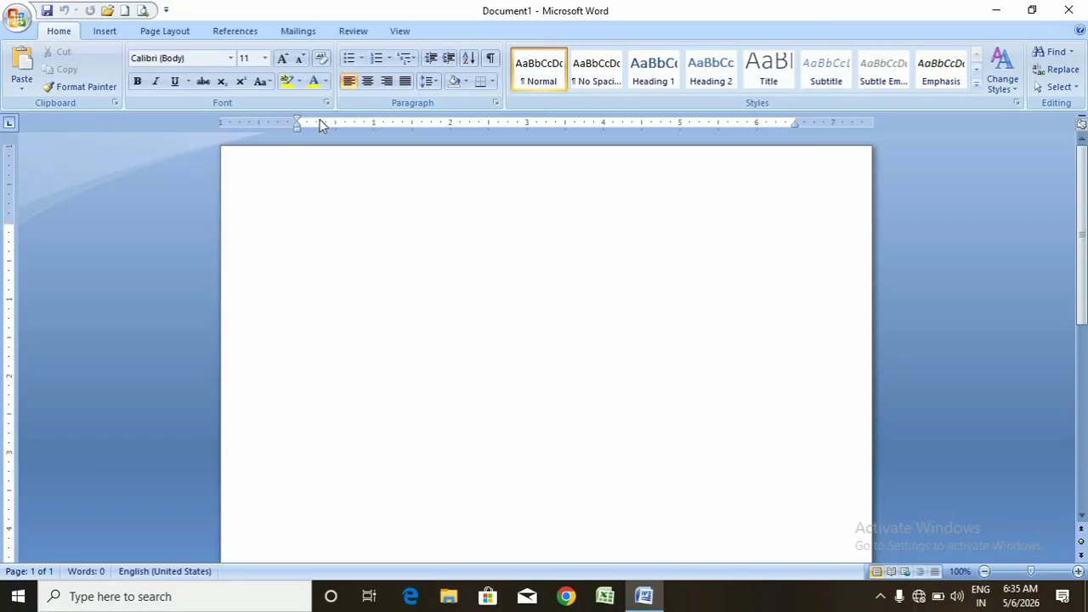
- On the View tab, turn the Ruler off and back on, then select the empty first line
click(354, 30)
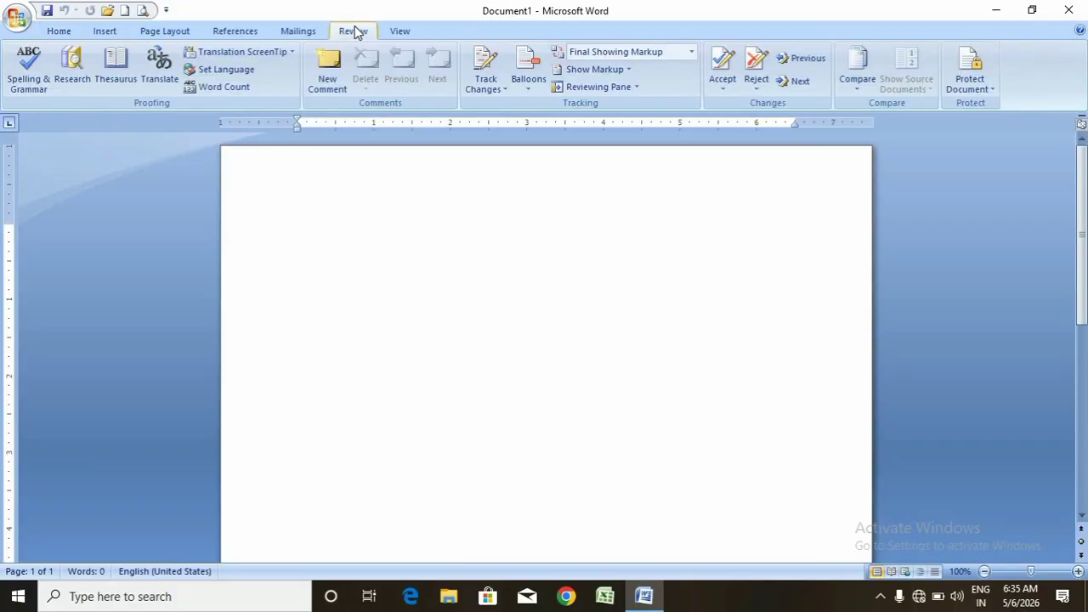
click(396, 32)
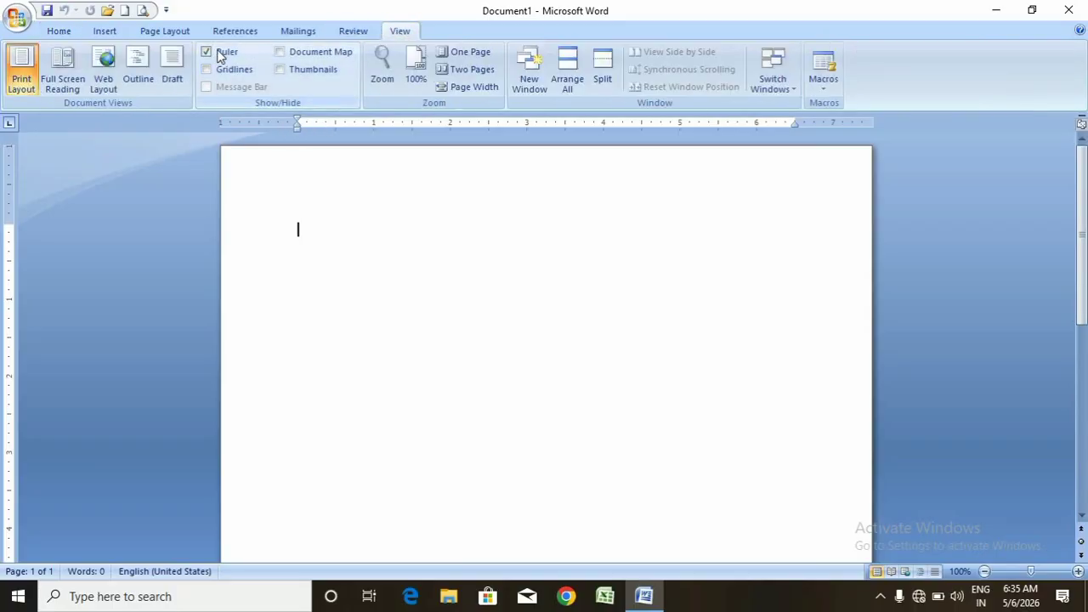
click(219, 55)
click(219, 55)
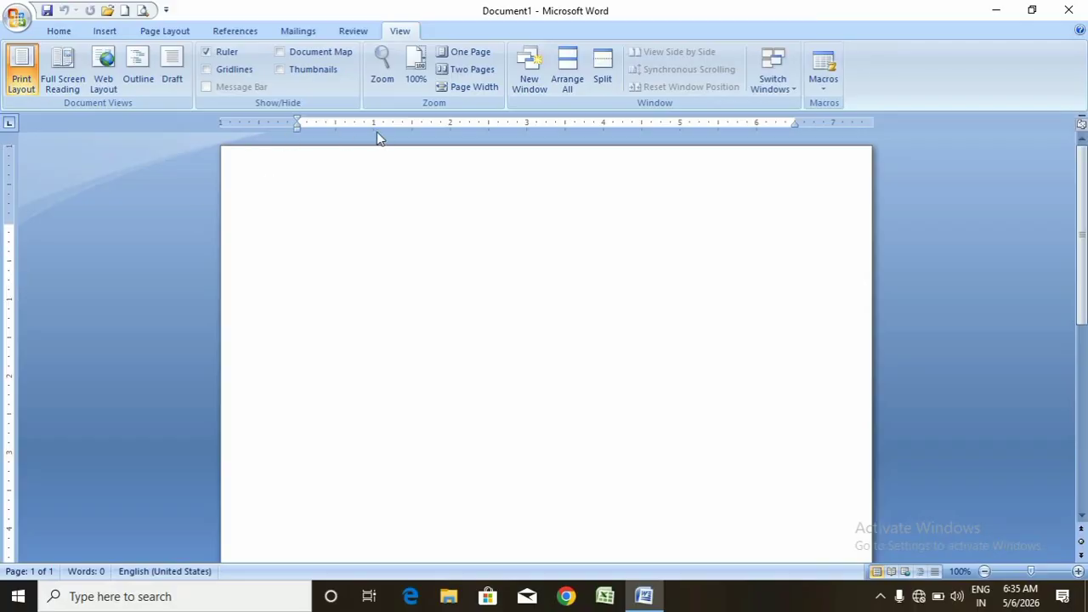
click(31, 375)
mouse_move(1076, 246)
mouse_down()
mouse_move(1080, 371)
mouse_move(1076, 243)
mouse_move(1078, 257)
mouse_up()
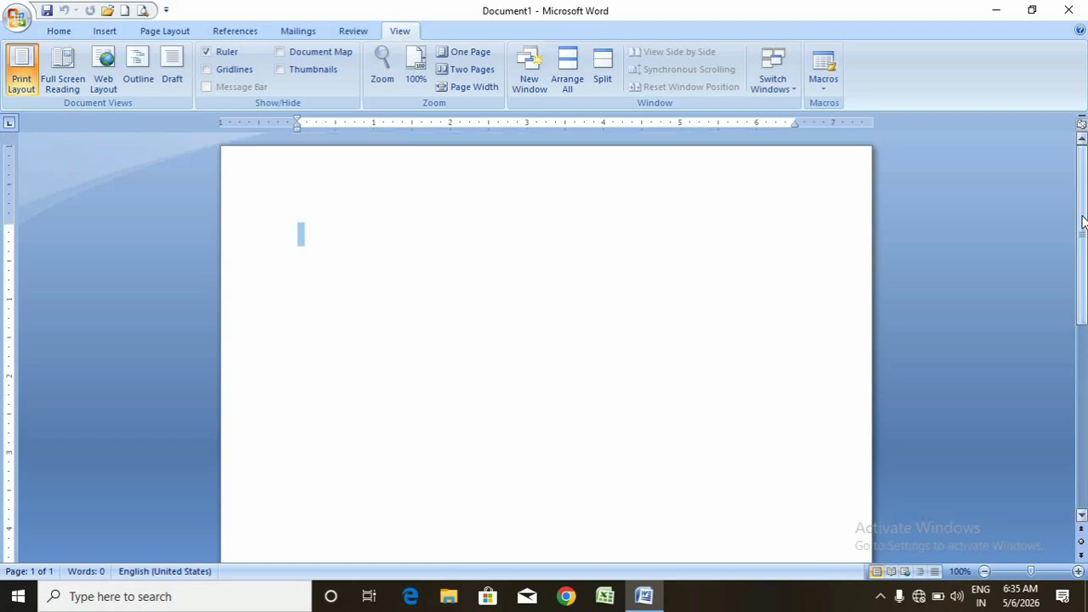
- Zoom the blank page in to 170%
scroll(869, 396, down, 3)
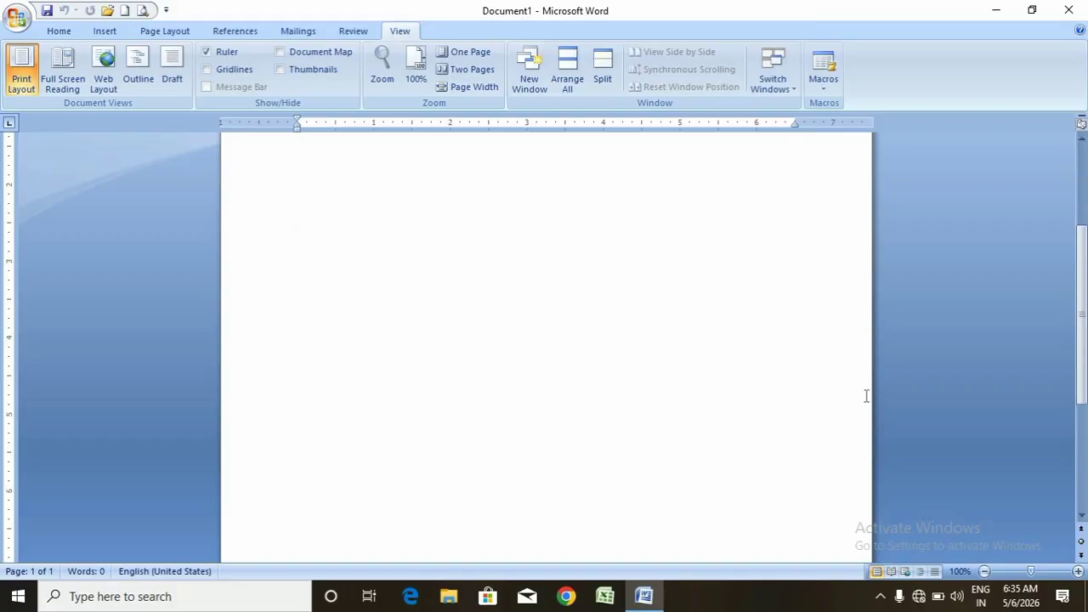
scroll(457, 292, up, 3)
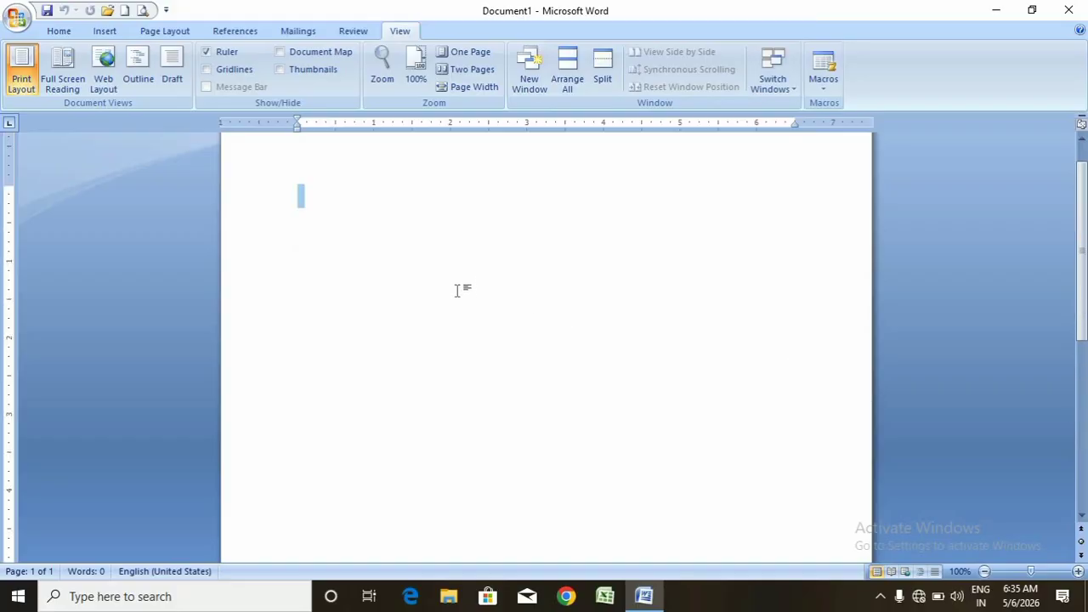
click(1078, 573)
click(1078, 573)
click(1078, 573)
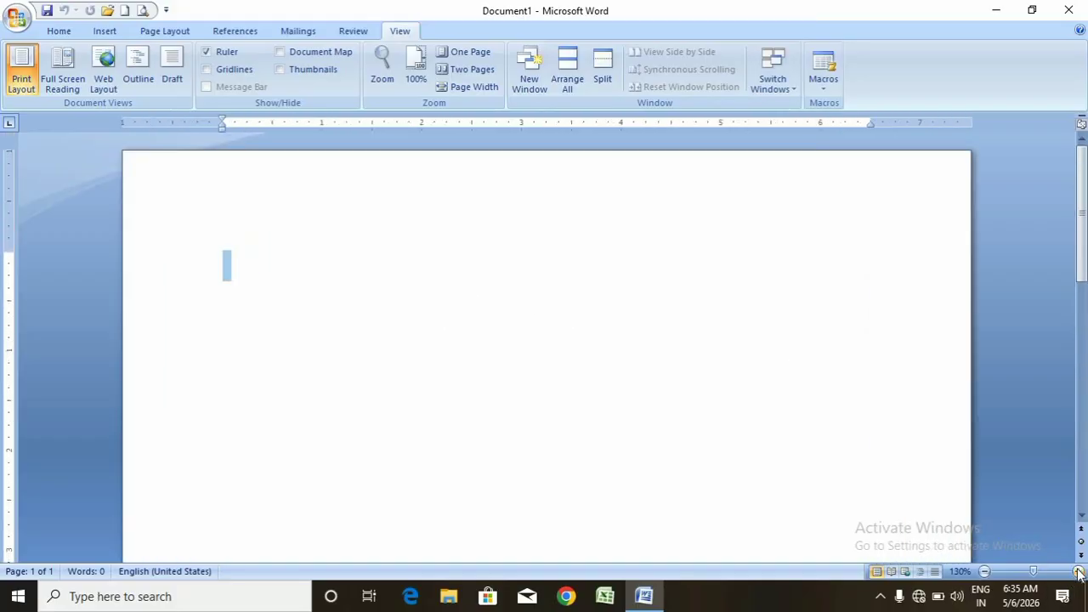
click(1079, 574)
click(1078, 573)
click(1078, 574)
click(1078, 573)
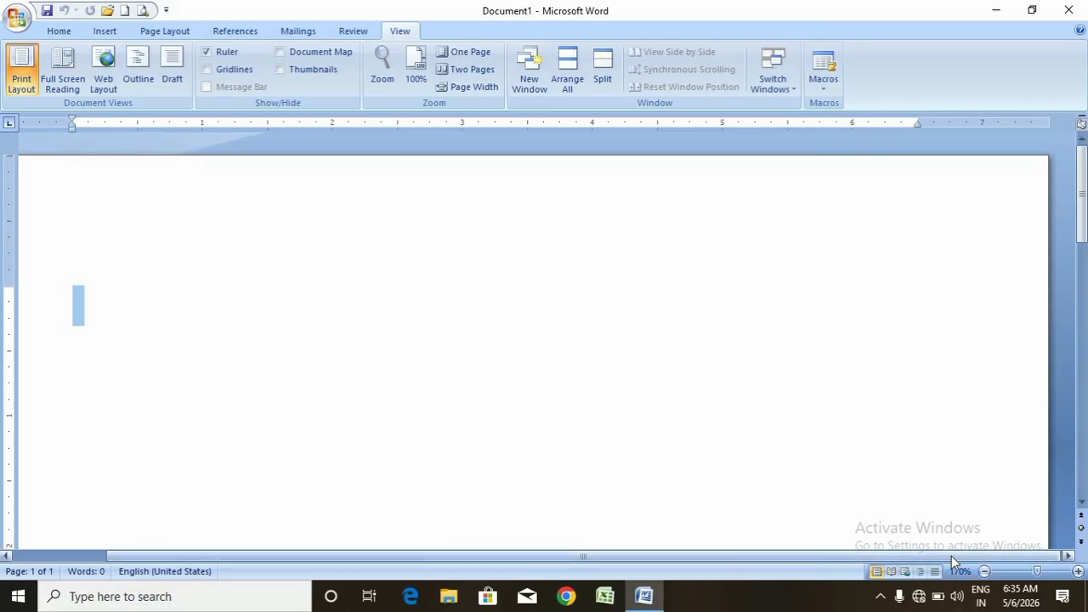
drag(951, 556, 785, 584)
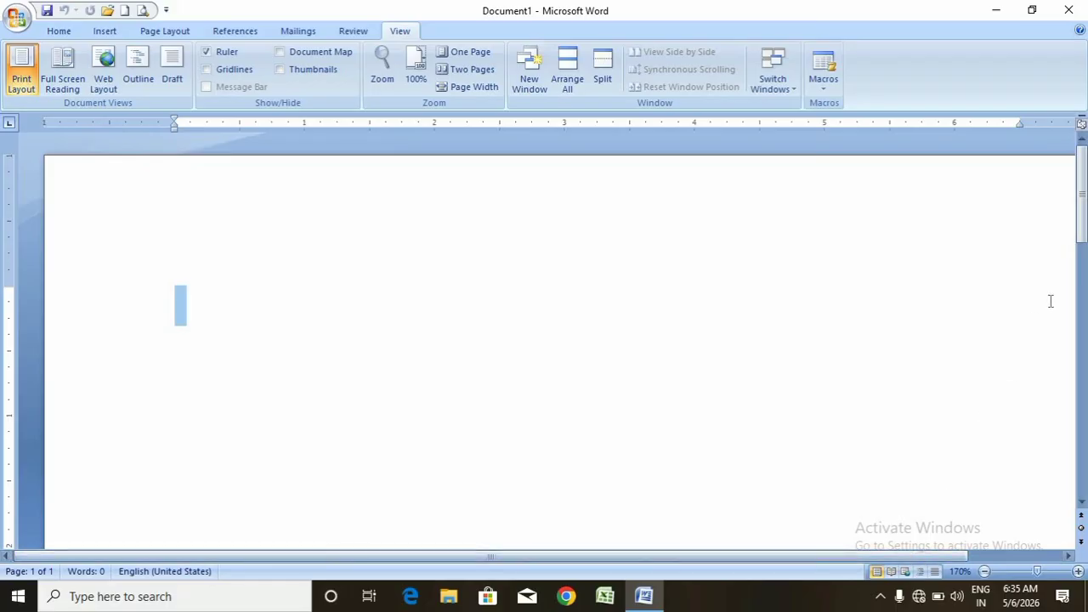
drag(1084, 226, 1085, 279)
- Return to the Home tab and zoom the page back out to 100%
click(57, 33)
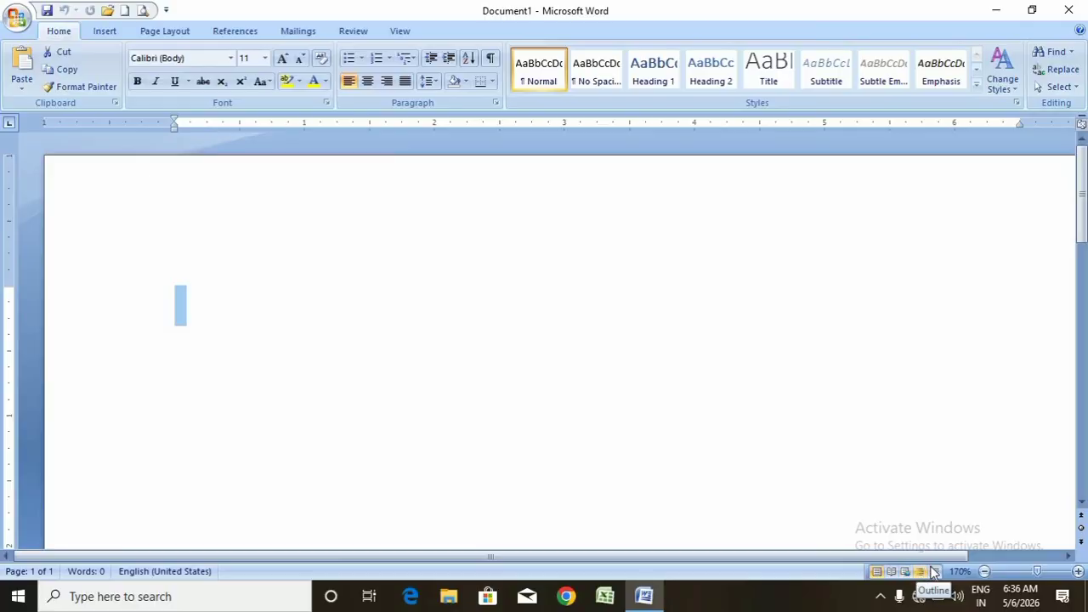
click(983, 573)
click(983, 573)
click(984, 573)
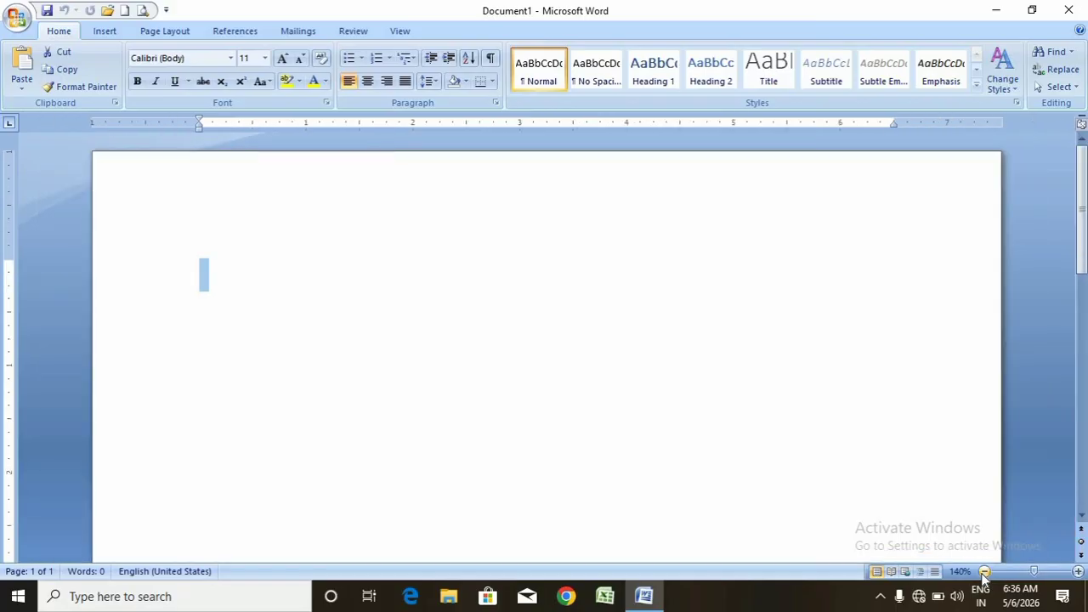
click(984, 574)
click(984, 573)
click(984, 574)
click(984, 573)
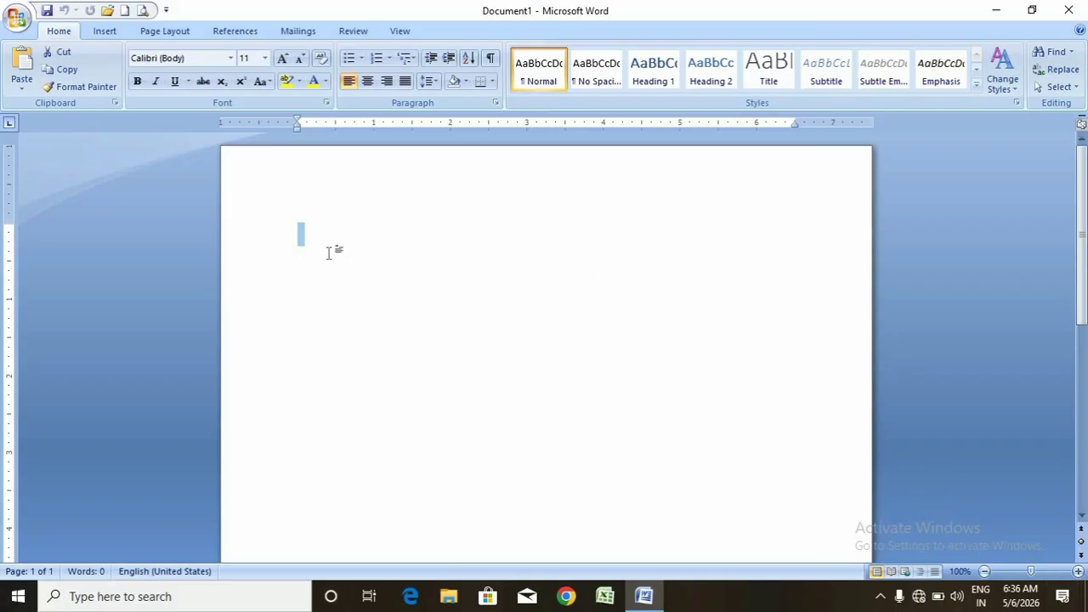
click(297, 245)
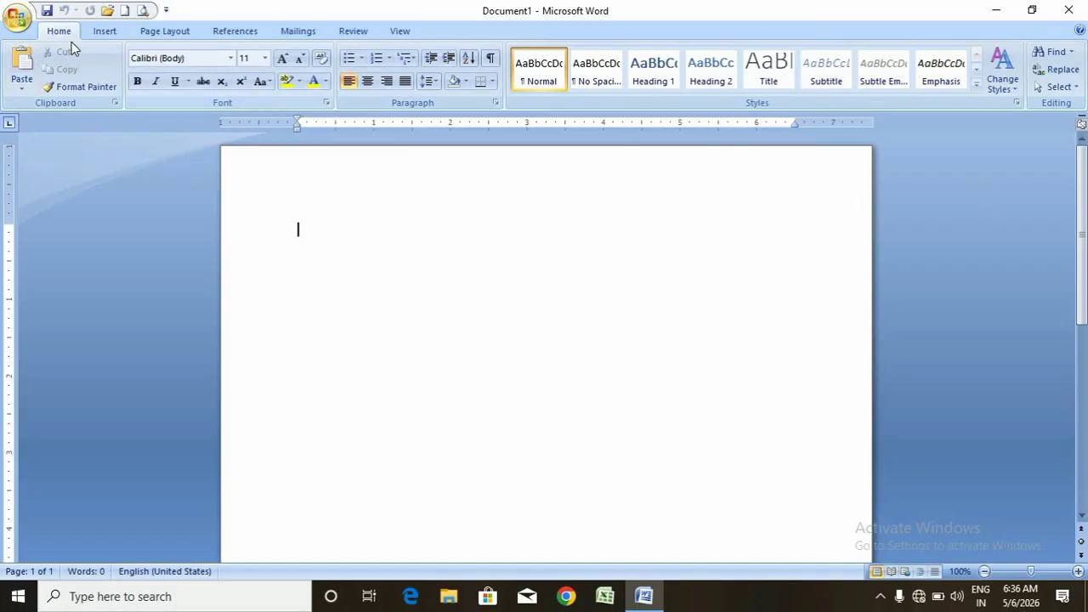
- Open the document 'On the Insert ta1' via Office button > Open and maximize its window
click(19, 26)
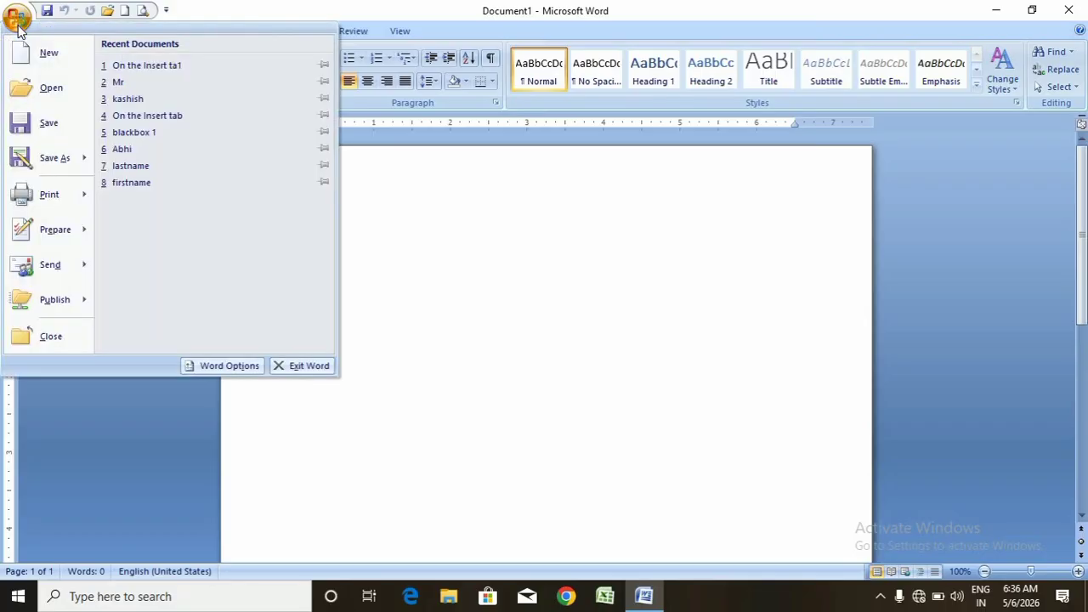
click(44, 88)
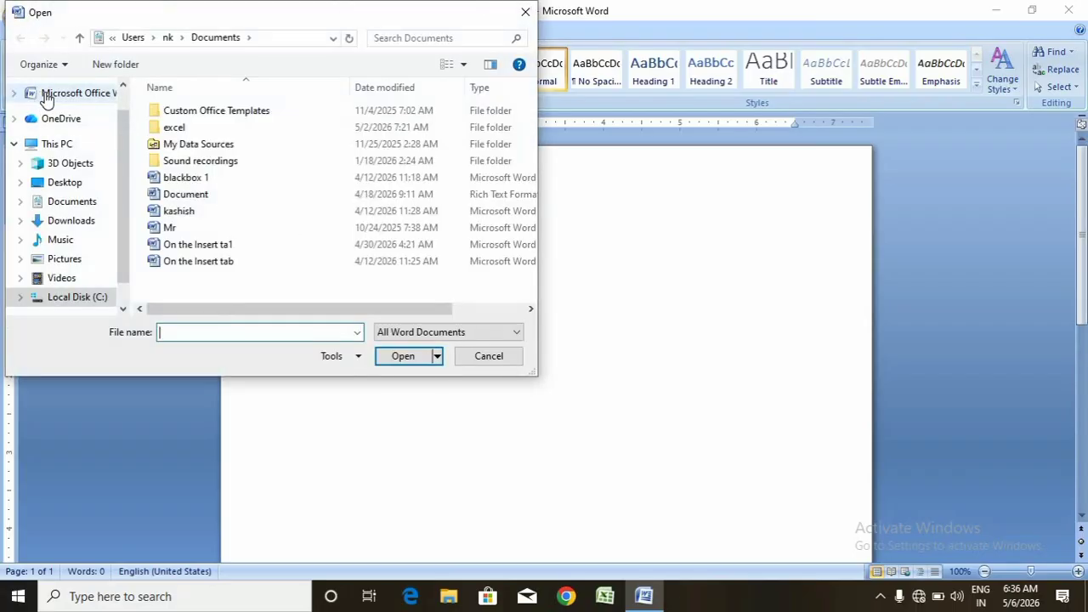
click(200, 245)
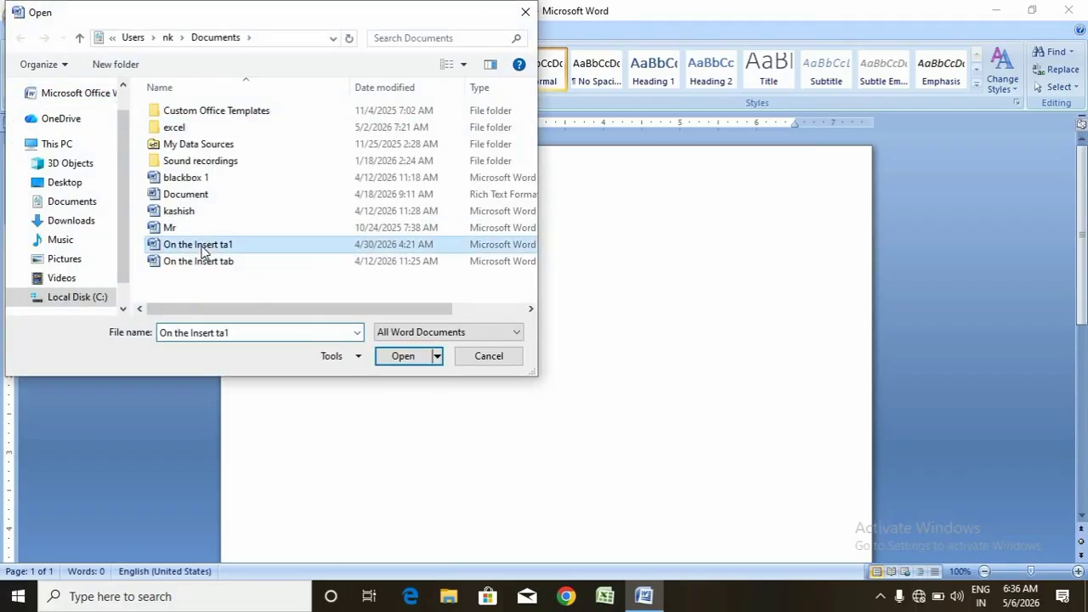
click(413, 359)
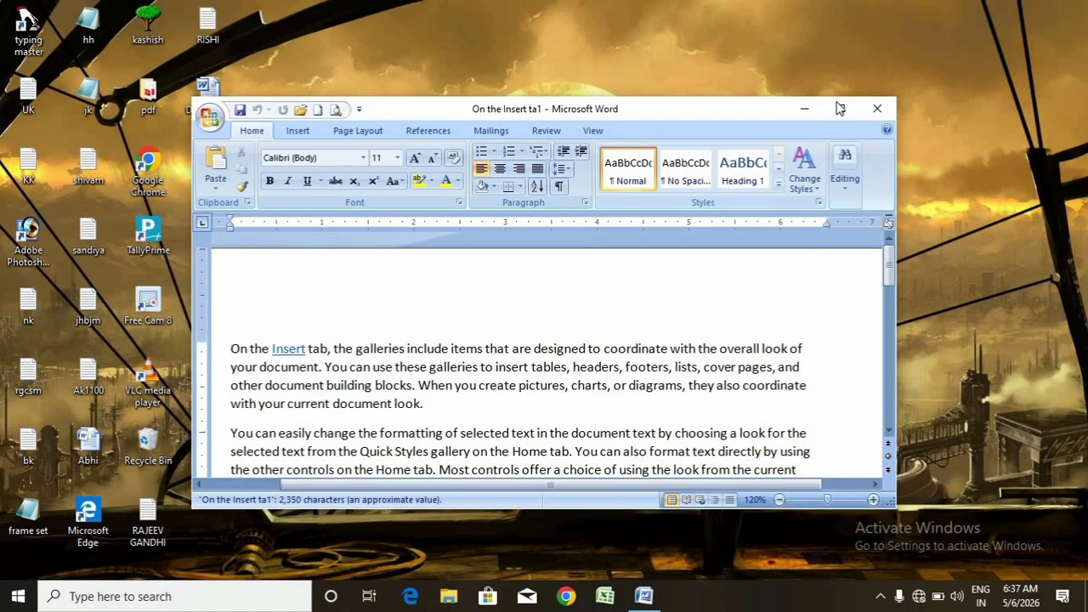
click(837, 109)
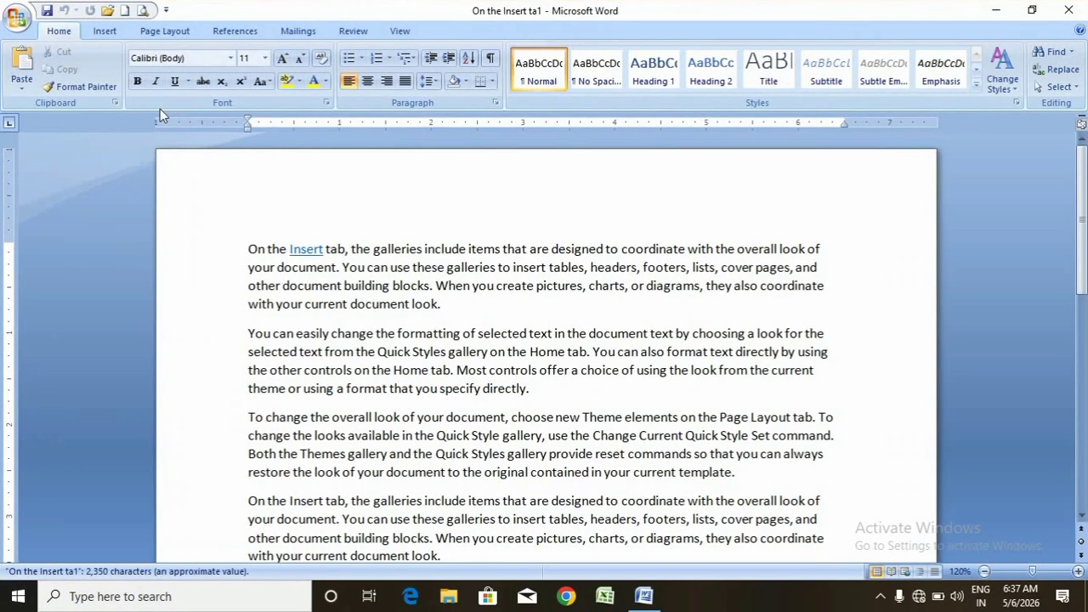
click(15, 22)
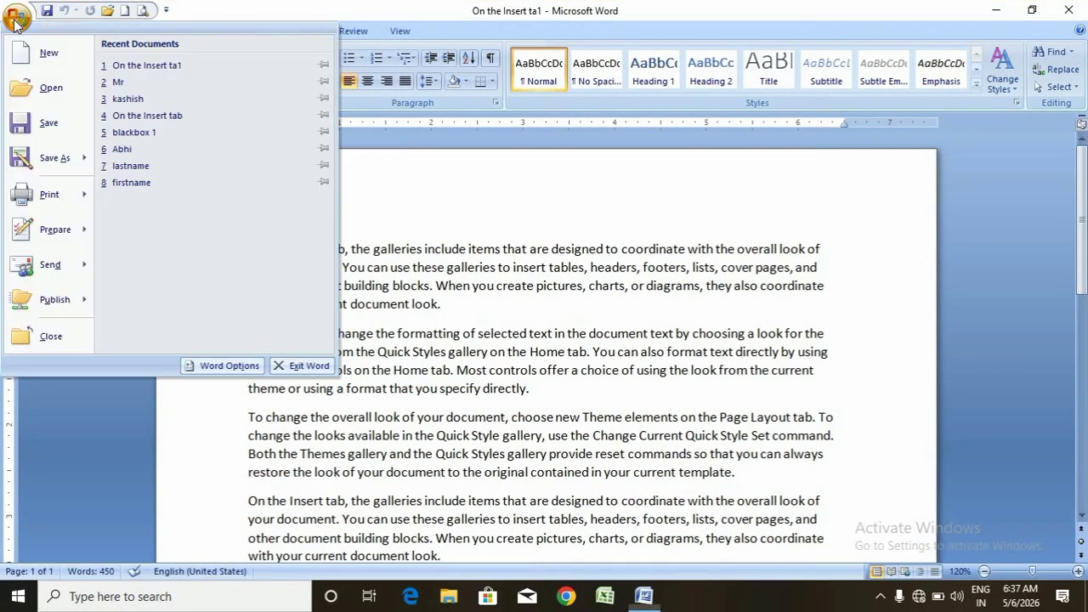
click(40, 54)
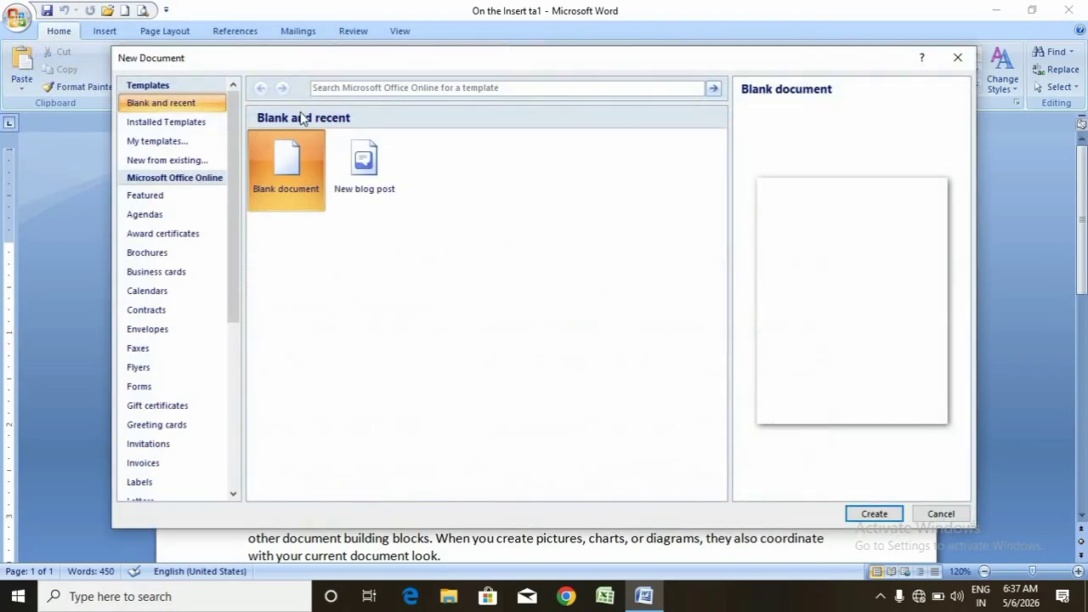
double_click(303, 184)
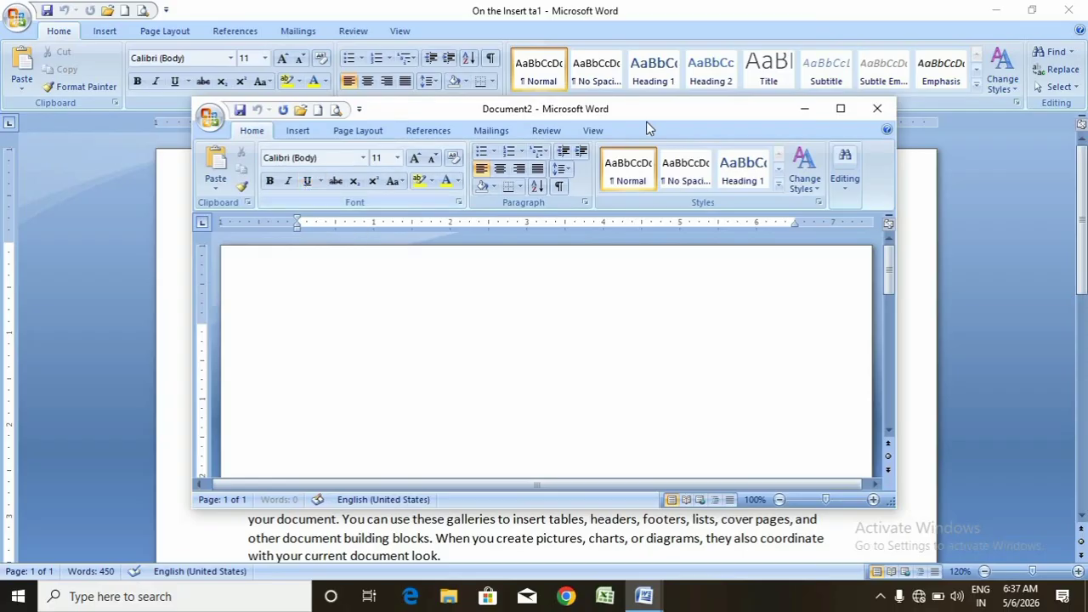
drag(820, 112, 756, 96)
click(813, 92)
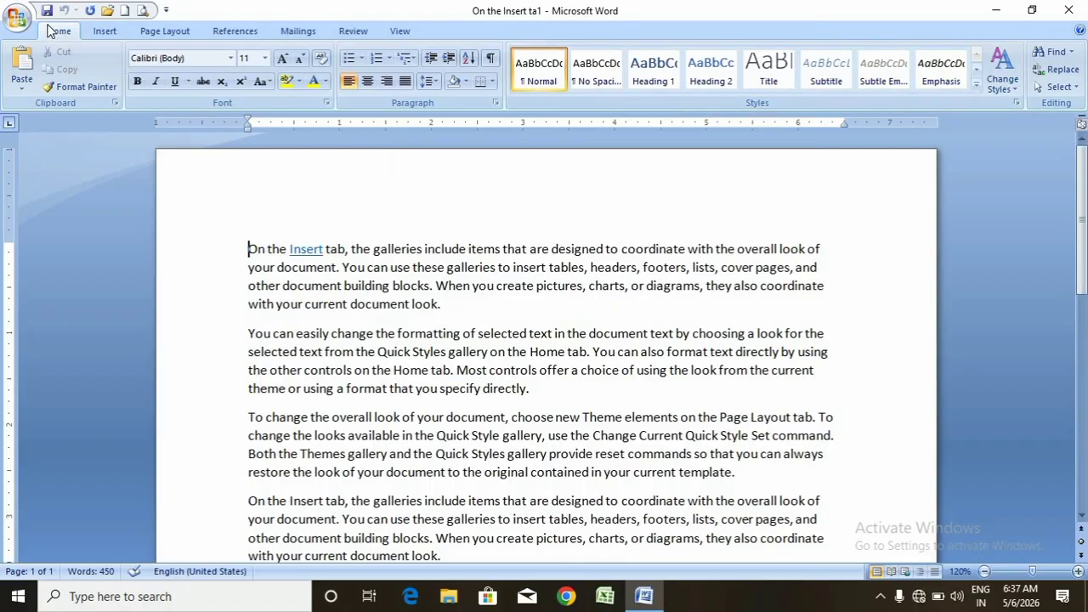
- Save 'On the Insert ta1', then view the Save As formats and close the menu unchanged
click(18, 19)
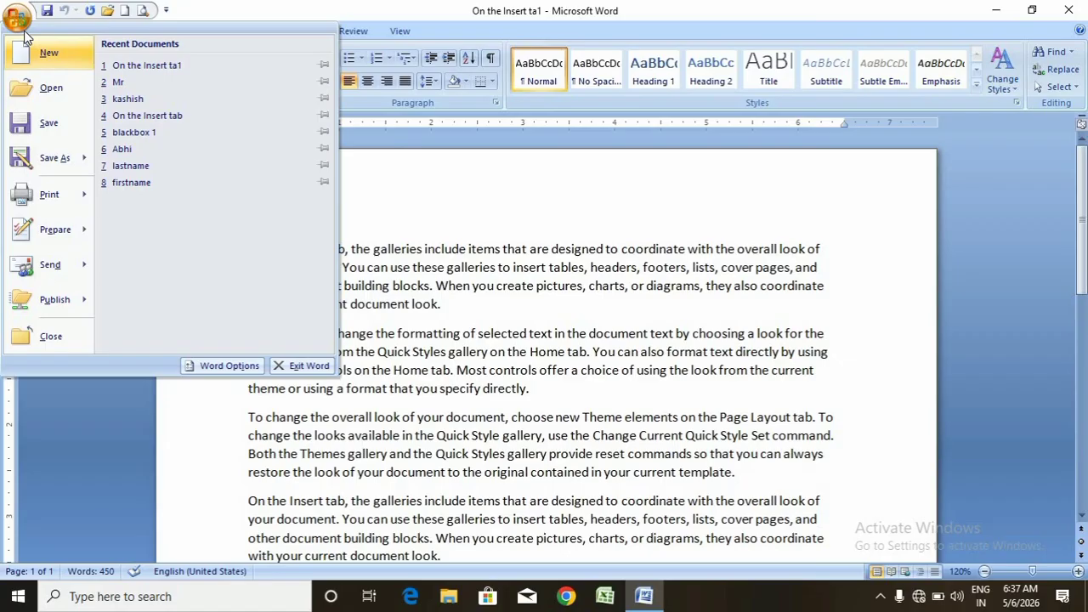
click(64, 122)
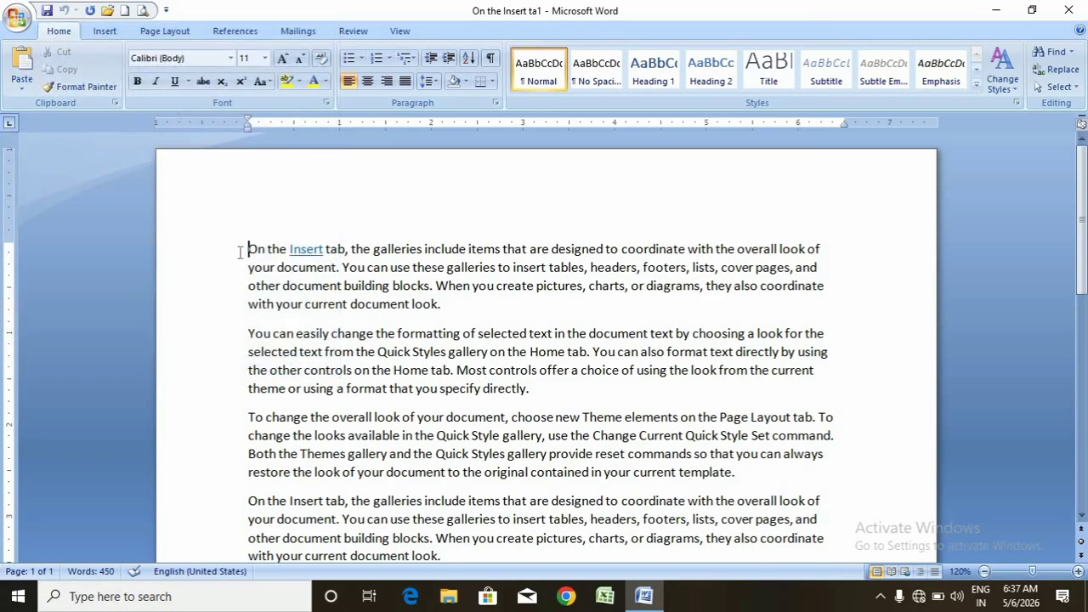
click(17, 17)
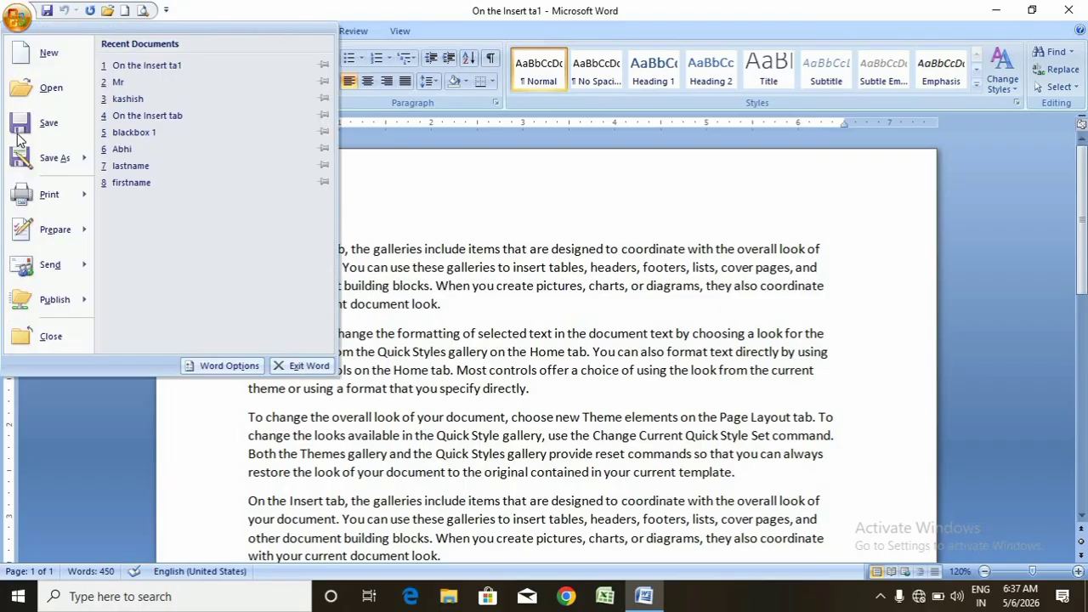
mouse_move(22, 159)
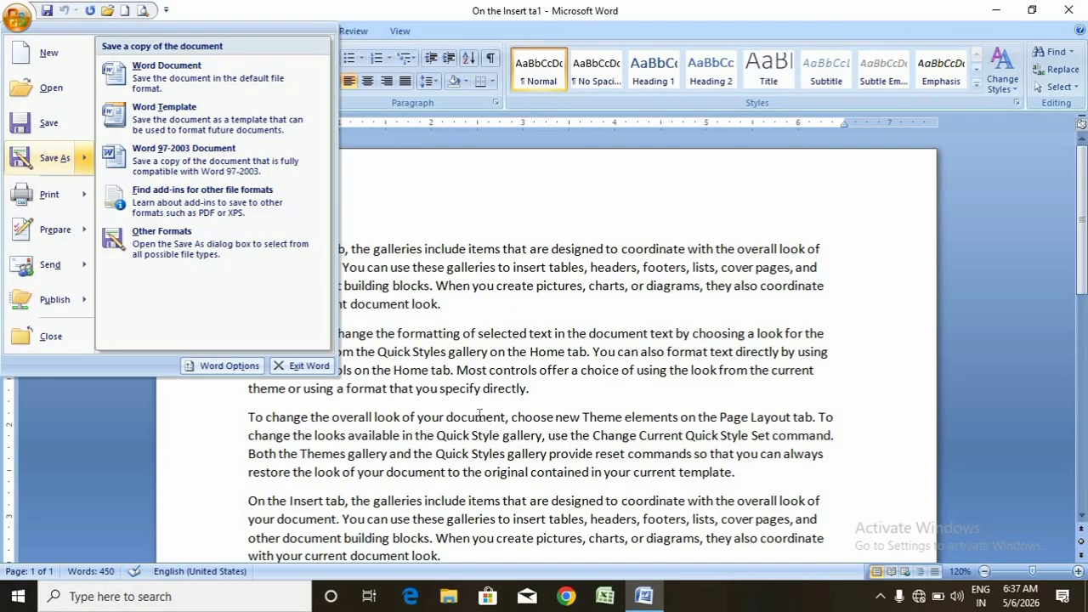
click(672, 291)
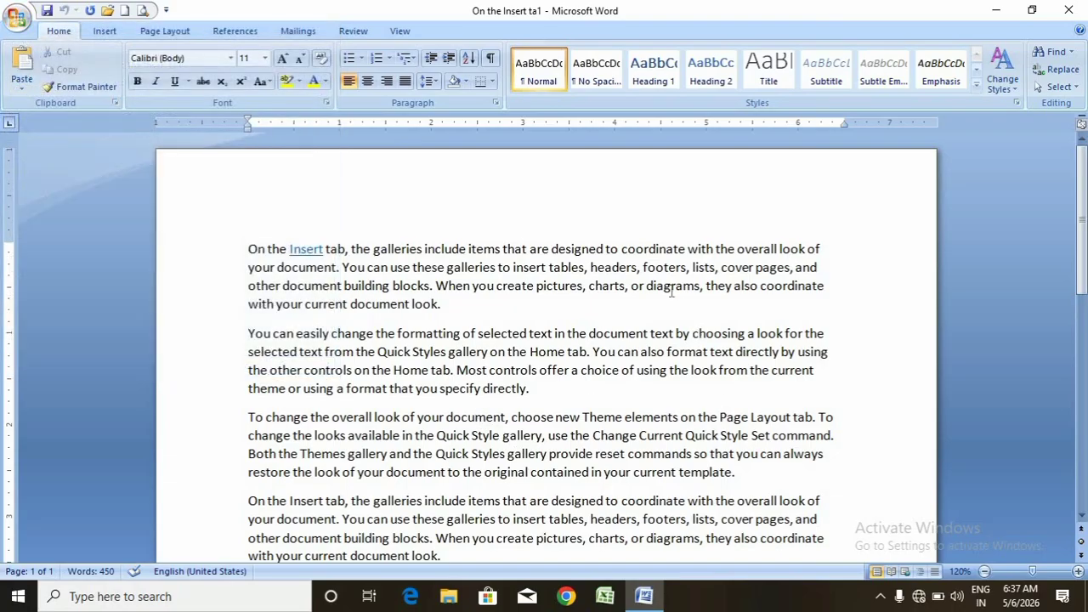
- Create a new document with the text 'ldklfg', save it as ldklfg, and close it
key(ctrl+n)
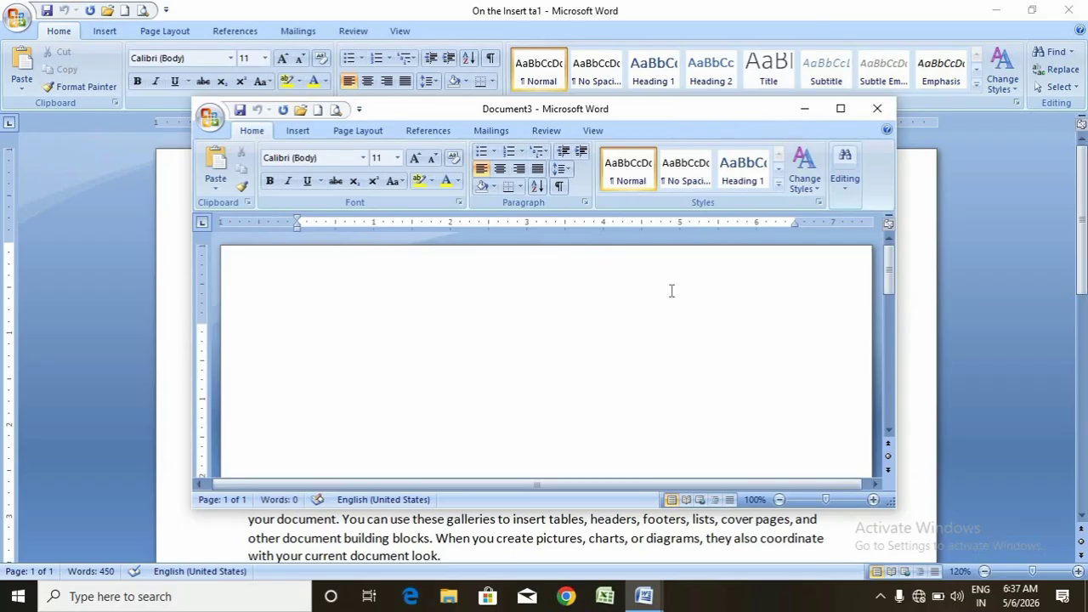
text(ldklfg)
click(210, 116)
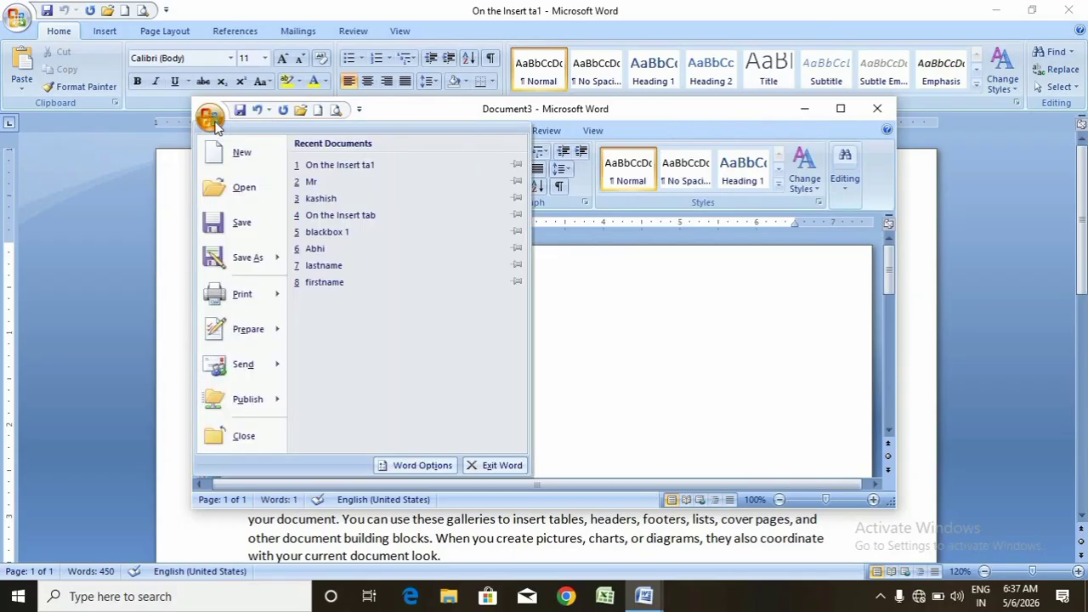
click(244, 224)
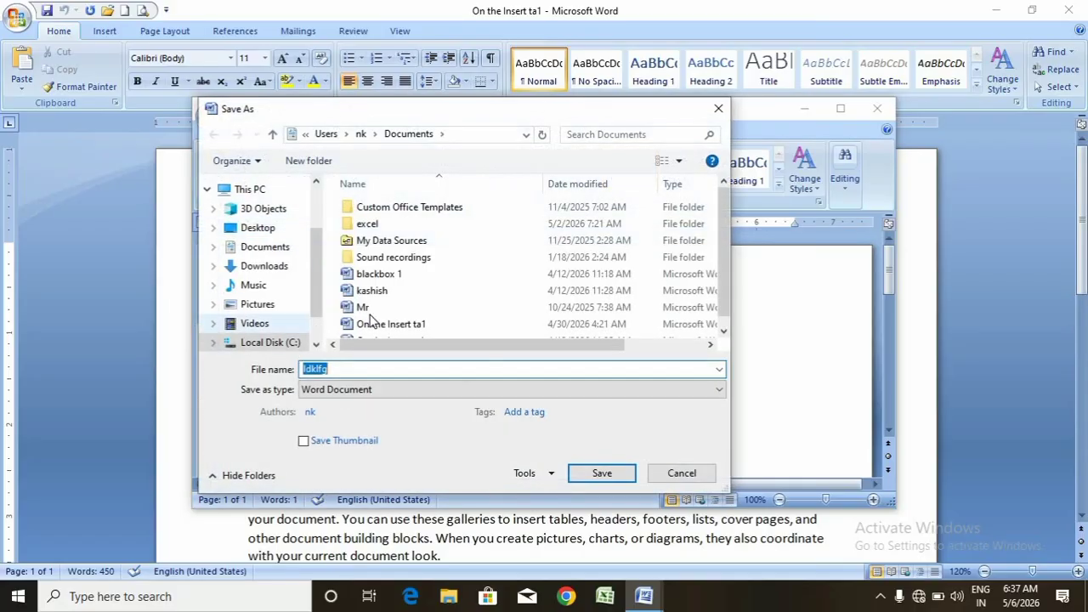
click(600, 474)
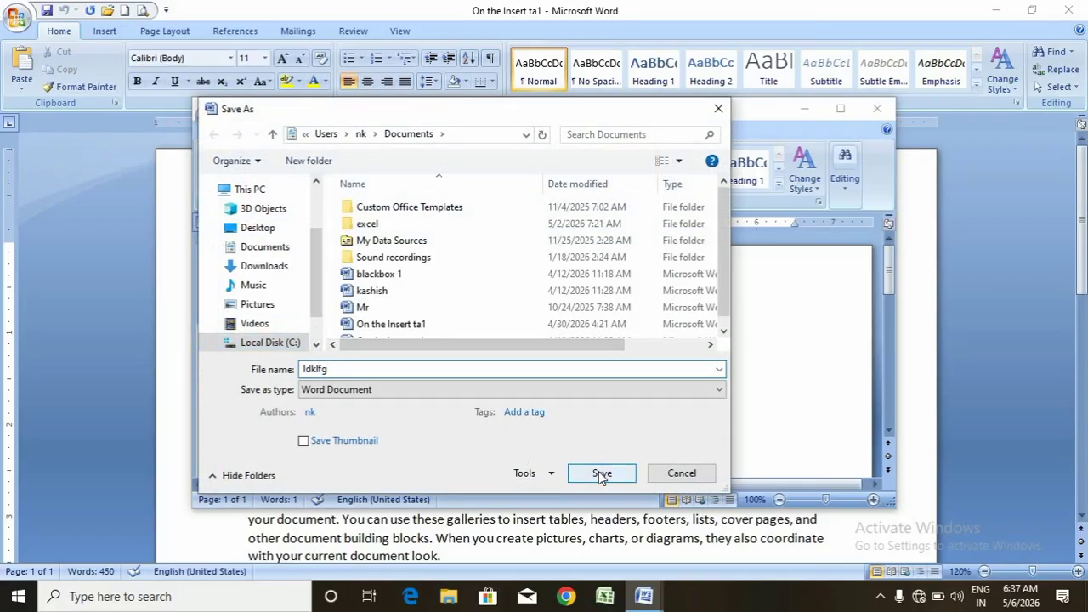
click(880, 108)
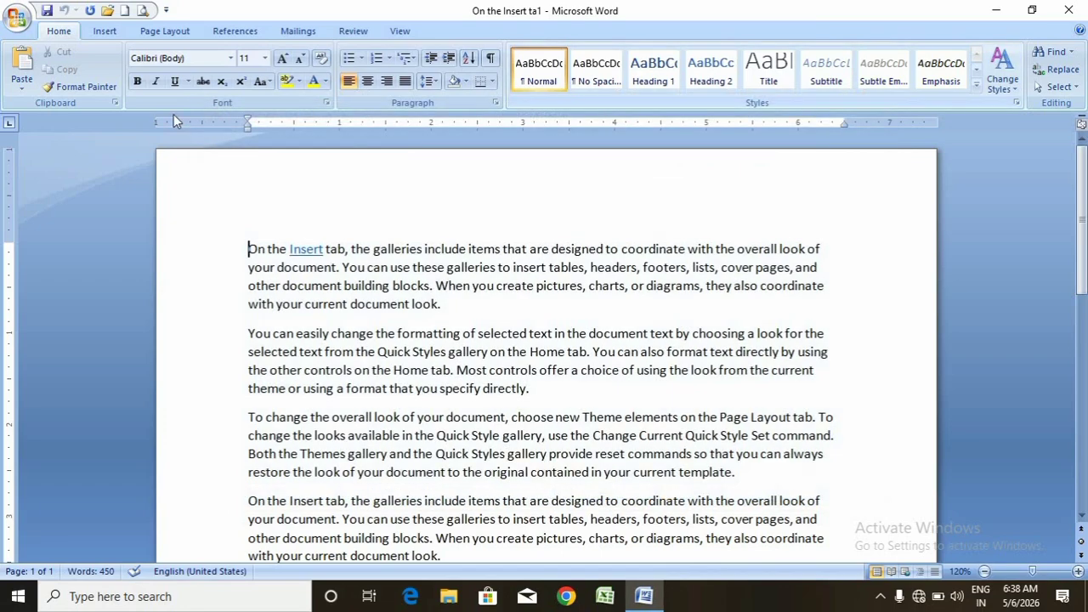
- Save a copy of the document under the name 'On the Insert ta3'
click(17, 17)
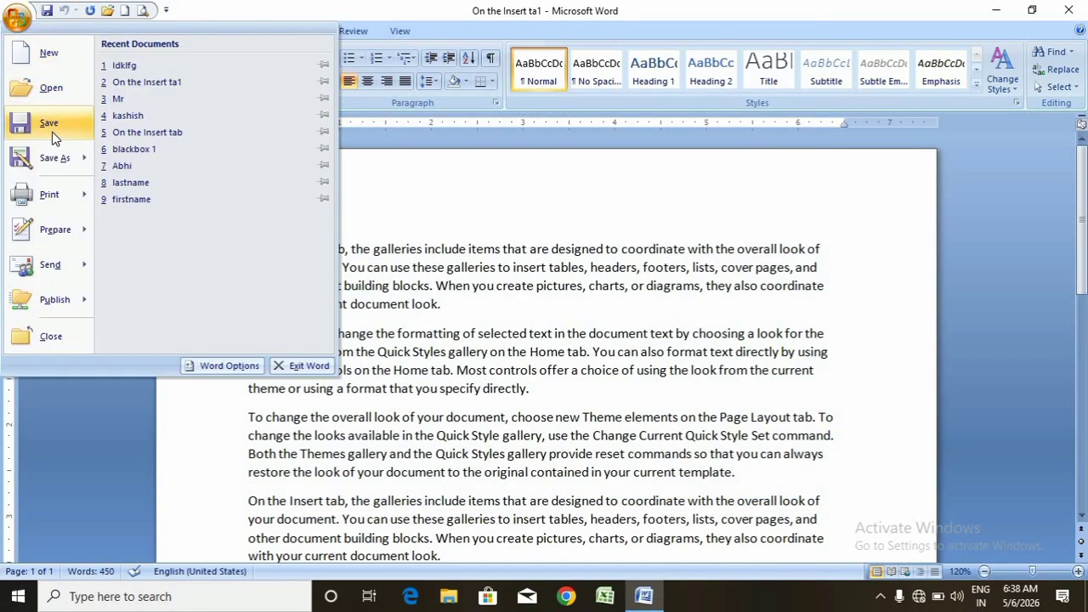
click(63, 164)
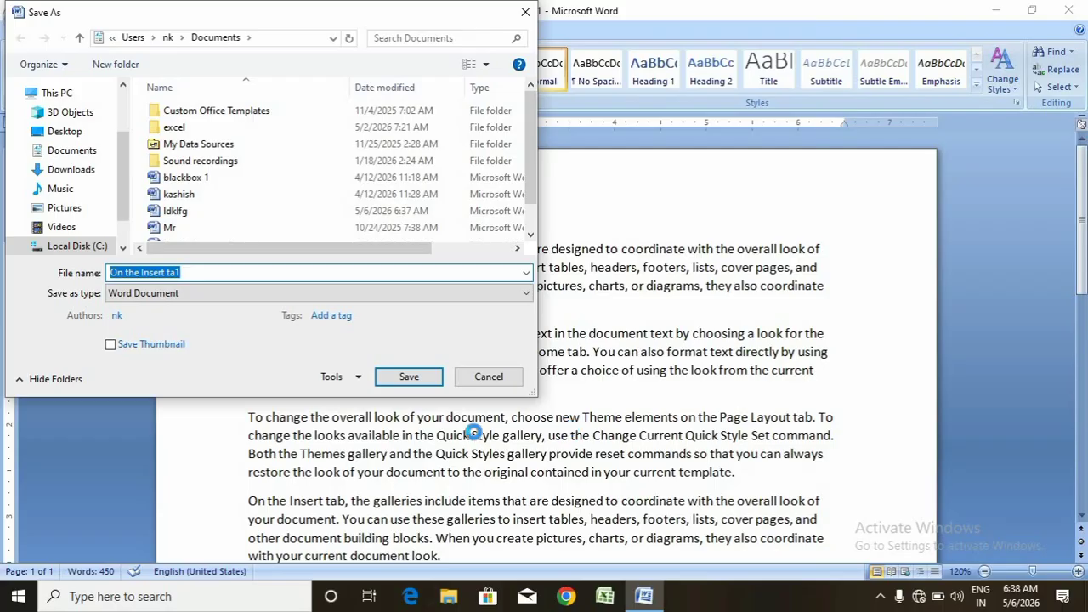
click(219, 269)
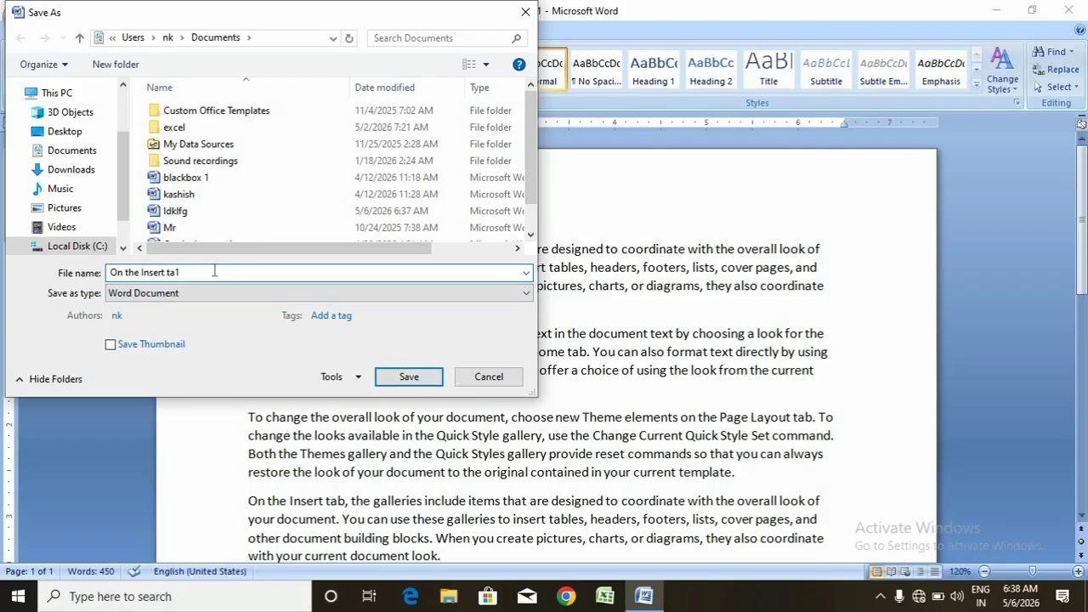
key(BackSpace)
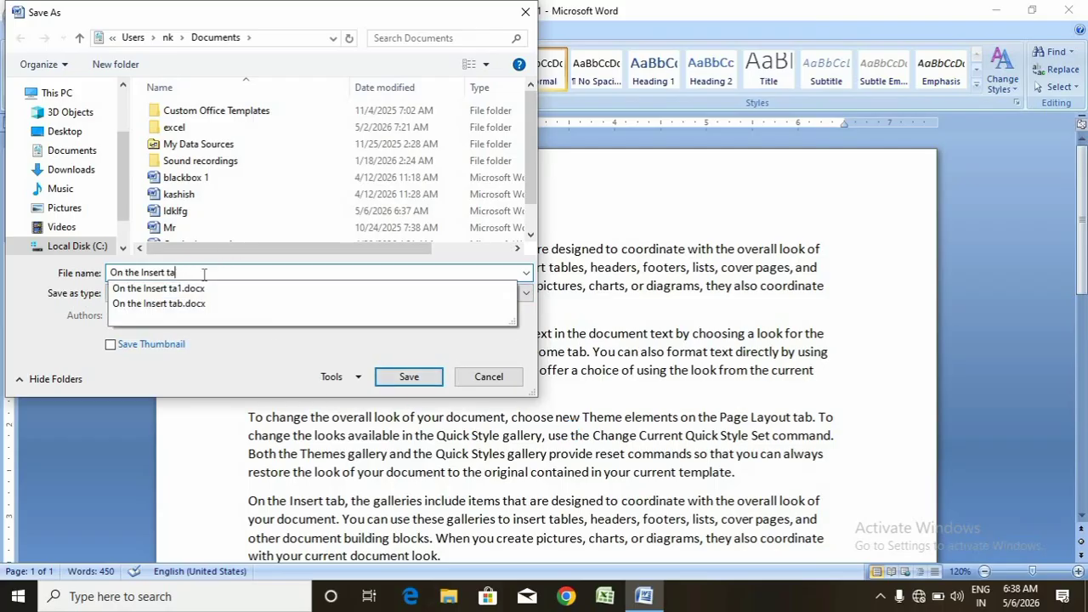
text(3)
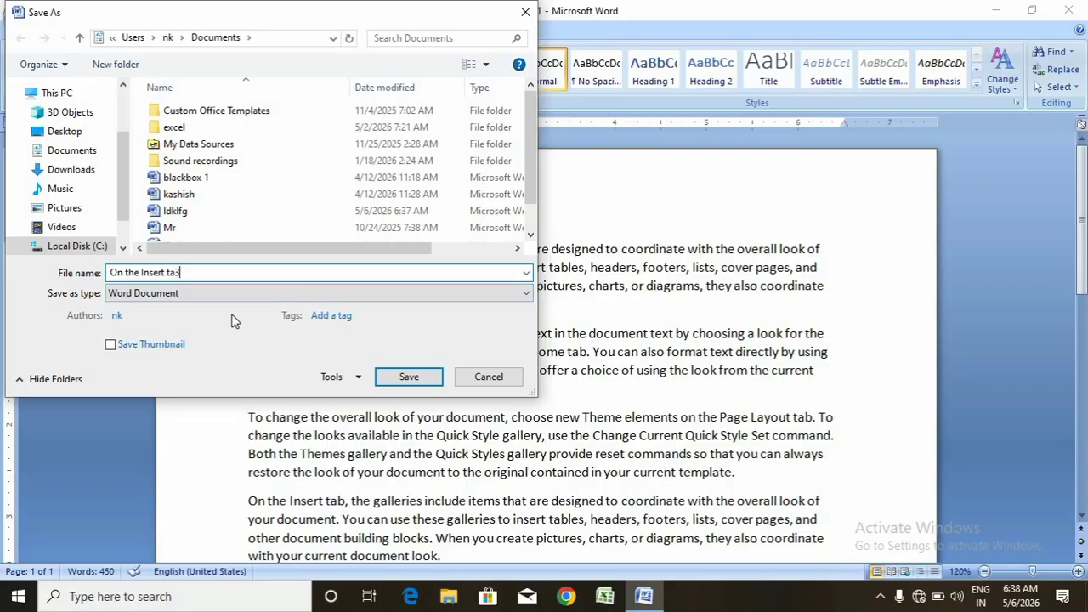
click(411, 375)
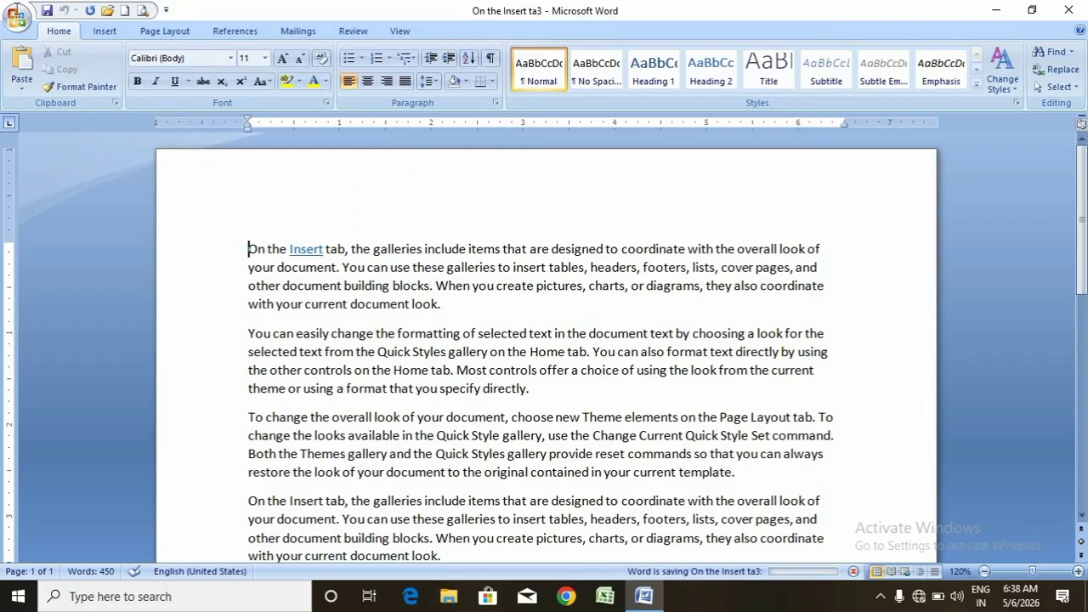
click(20, 28)
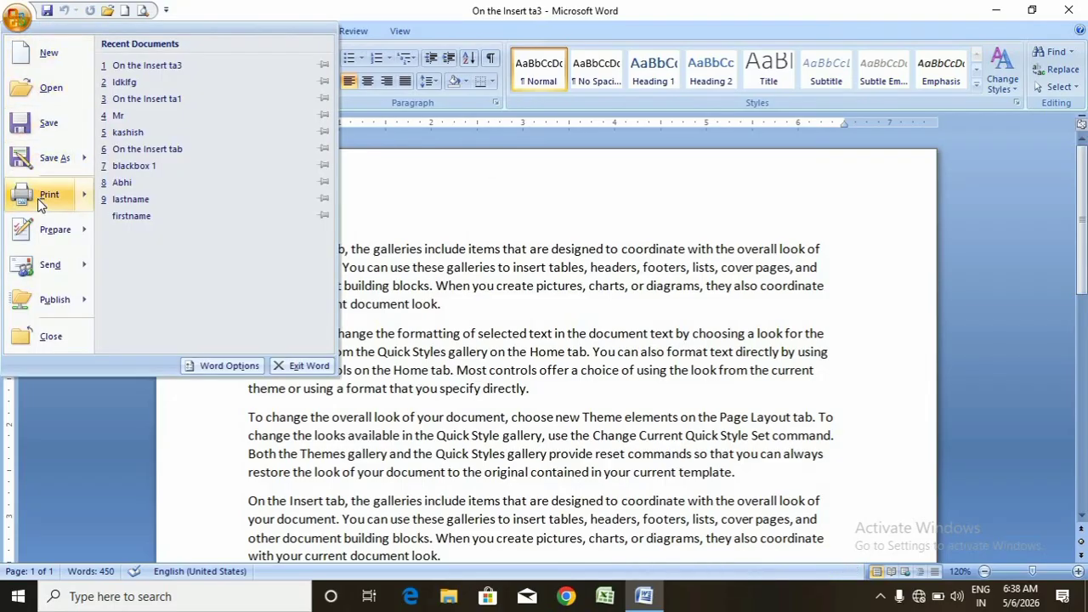
mouse_move(38, 198)
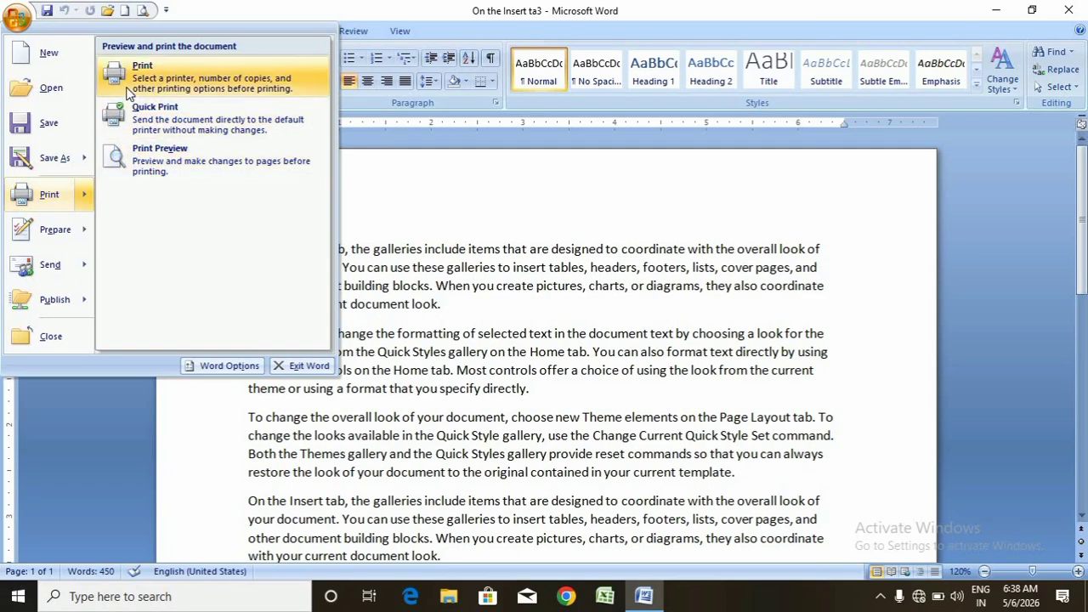
click(149, 161)
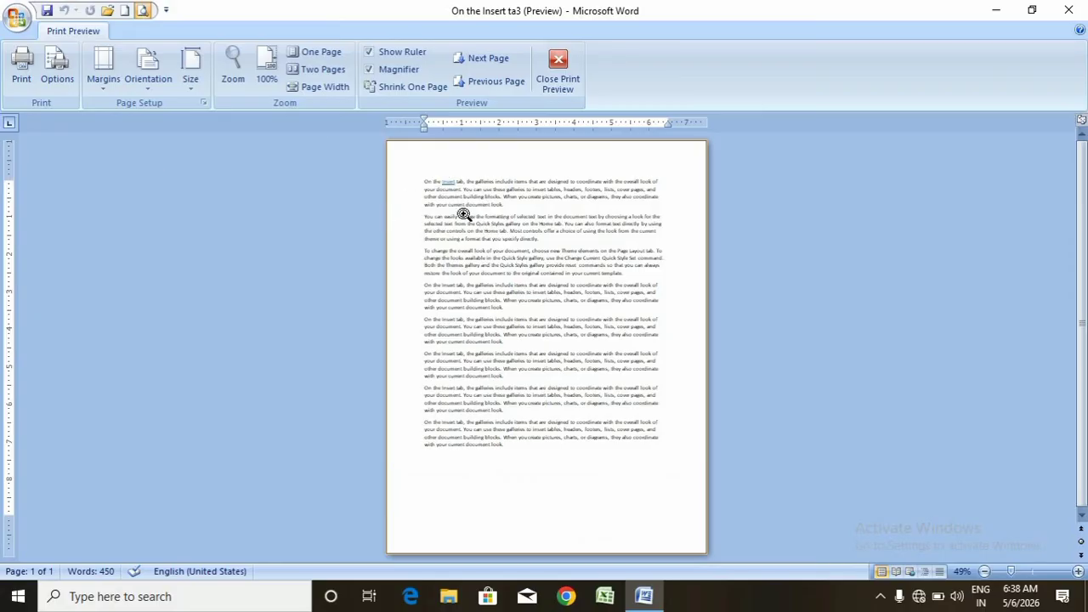
click(559, 71)
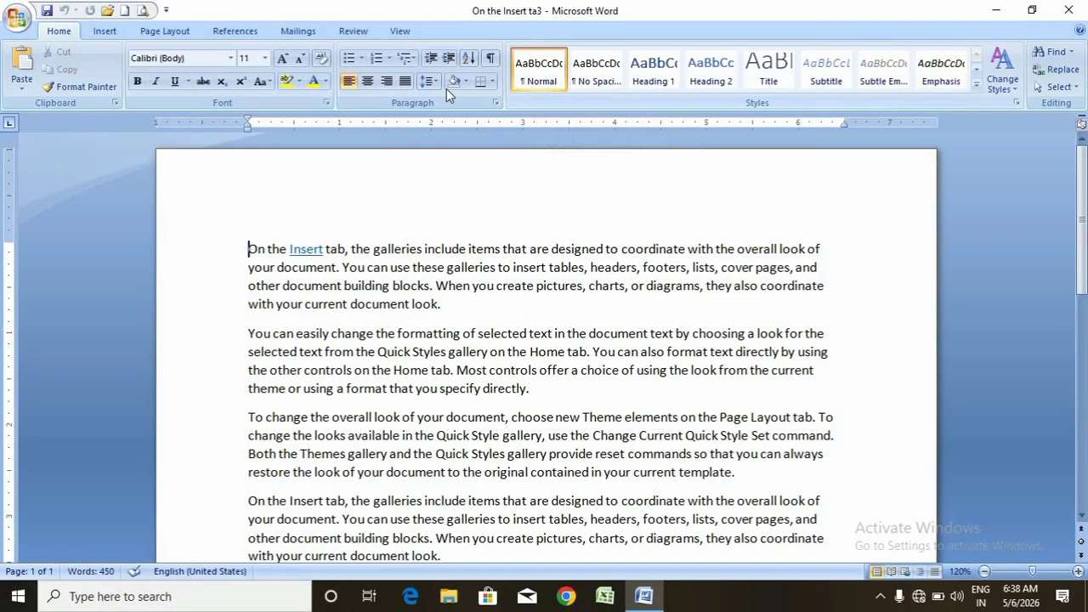
- Encrypt 'On the Insert ta3' with a password, entering it and confirming it
click(17, 17)
mouse_move(57, 165)
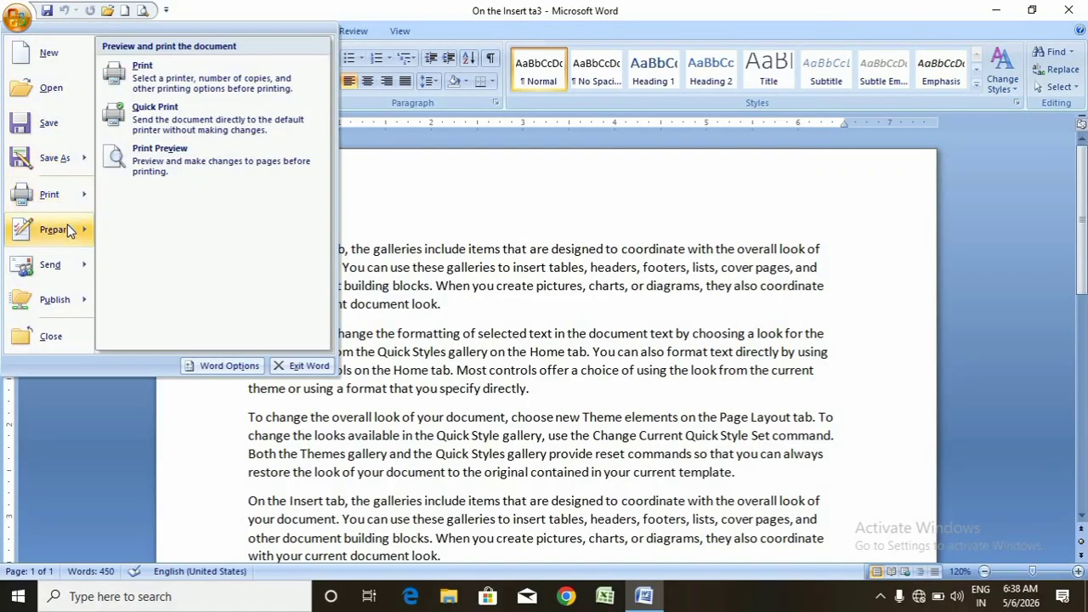
mouse_move(69, 231)
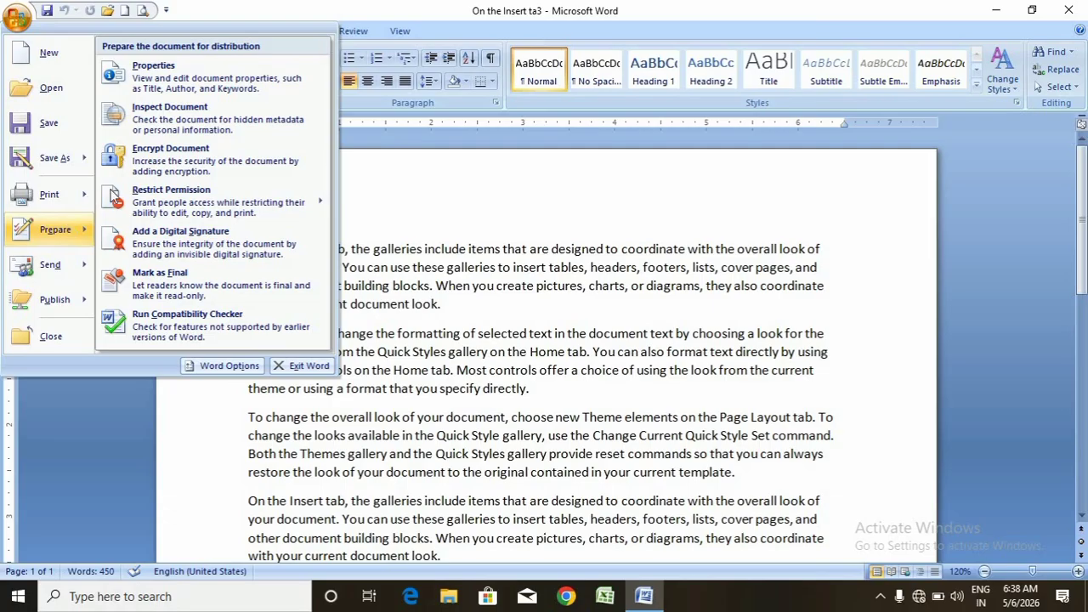
click(153, 163)
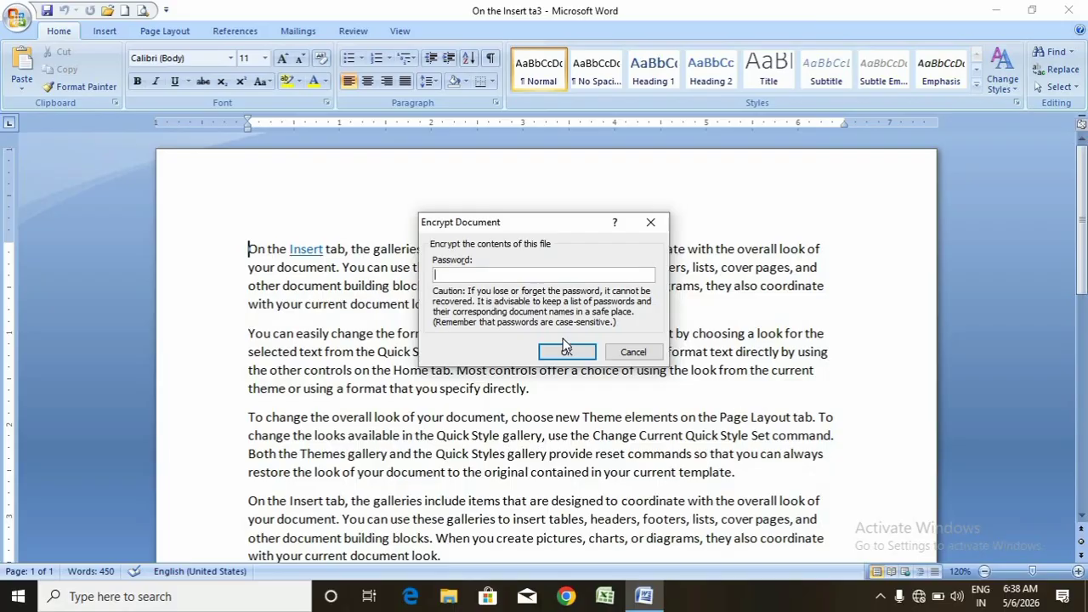
text(1)
click(564, 356)
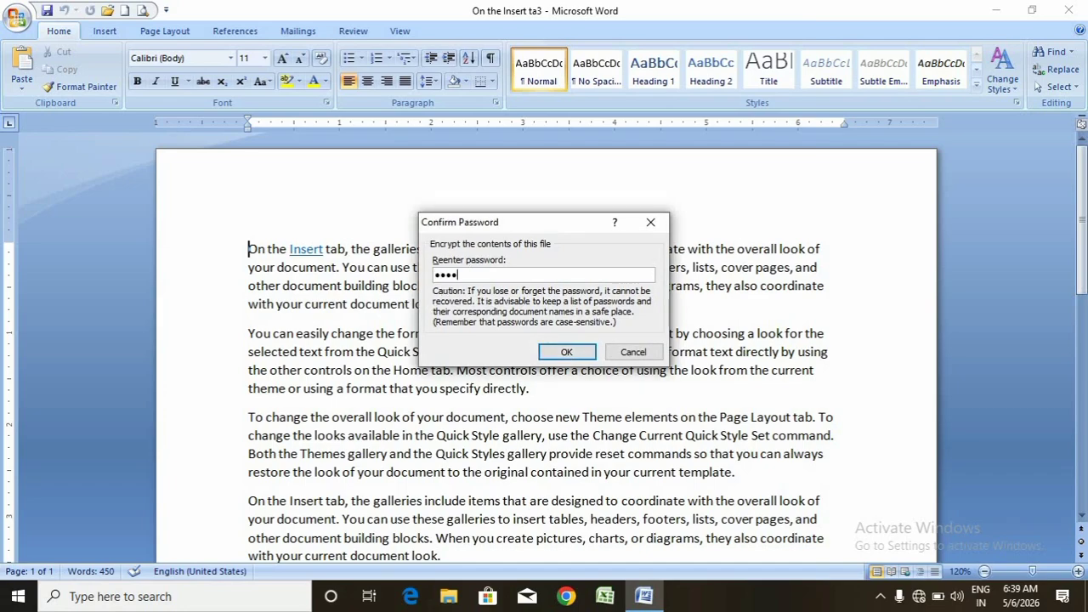
key(Return)
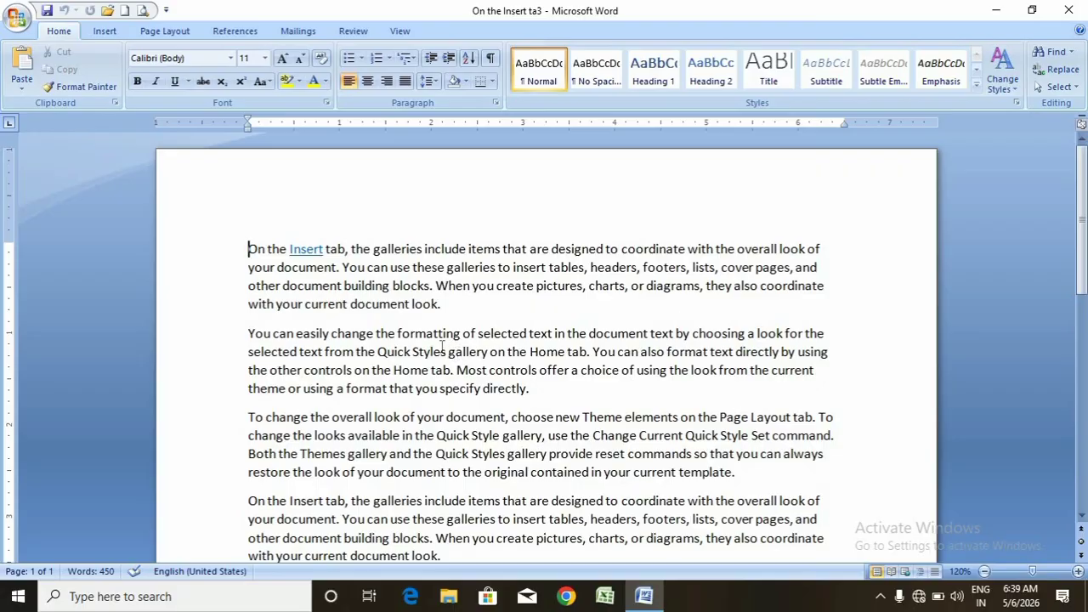
click(17, 16)
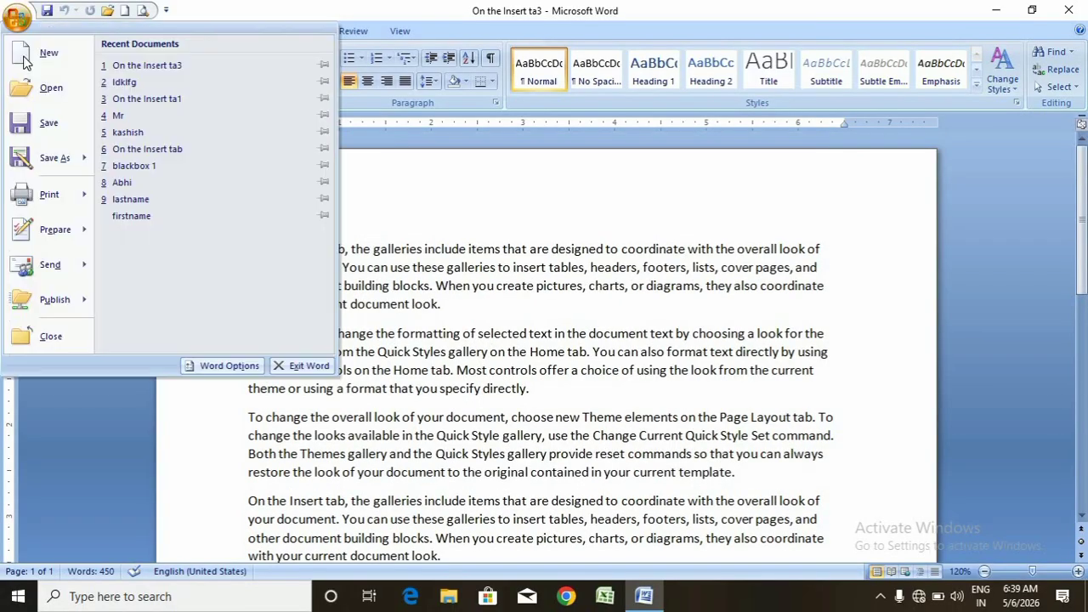
- Save the encrypted 'On the Insert ta3' document and close Word 2007
click(49, 124)
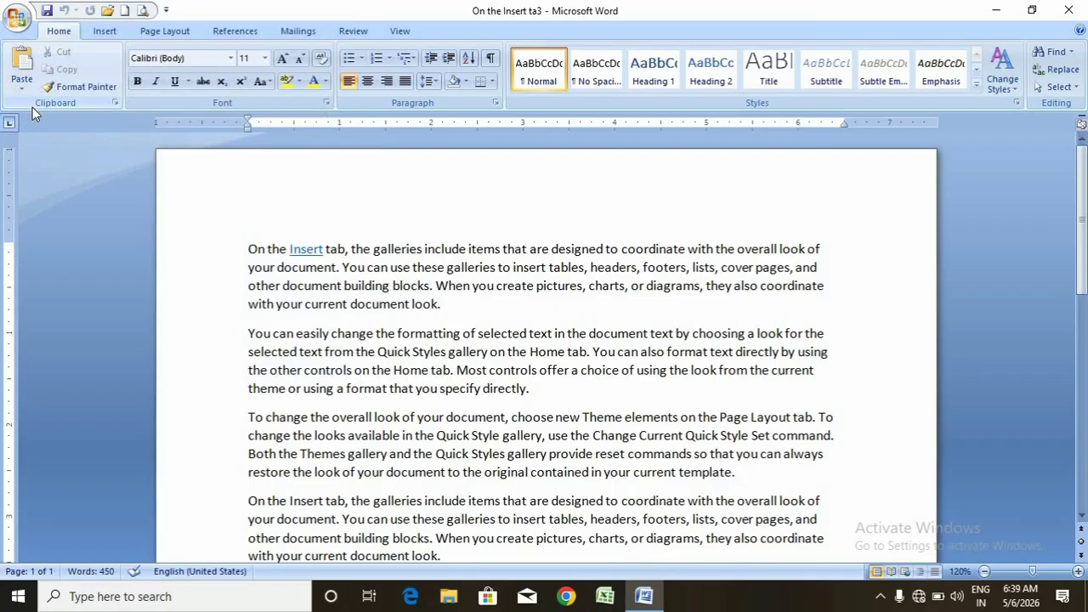
click(1069, 9)
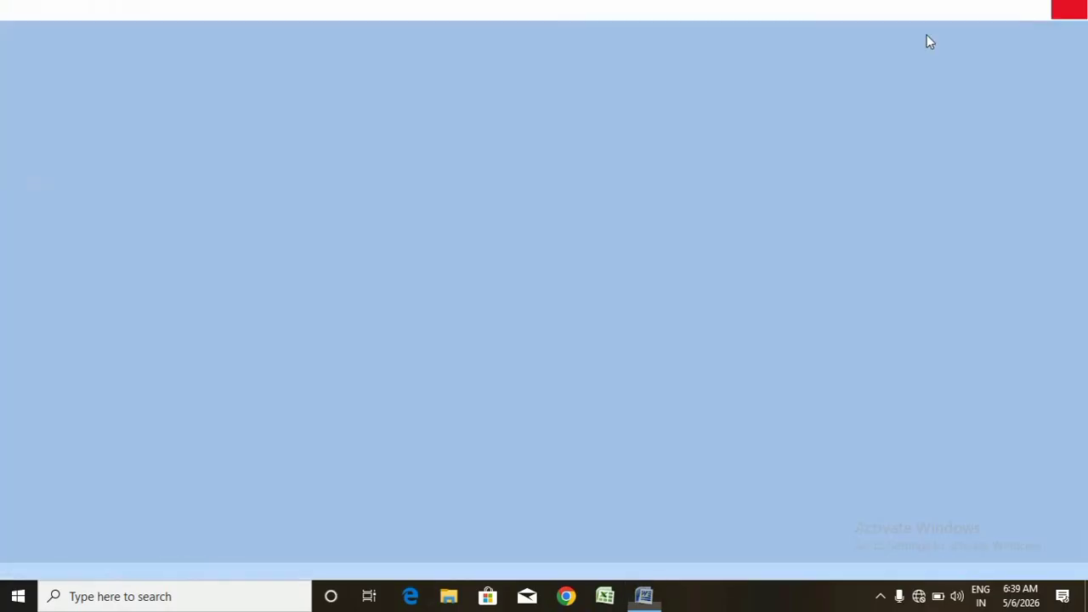
- Relaunch Word 2007 from a Start menu search for 'winw' and maximize its window
click(15, 605)
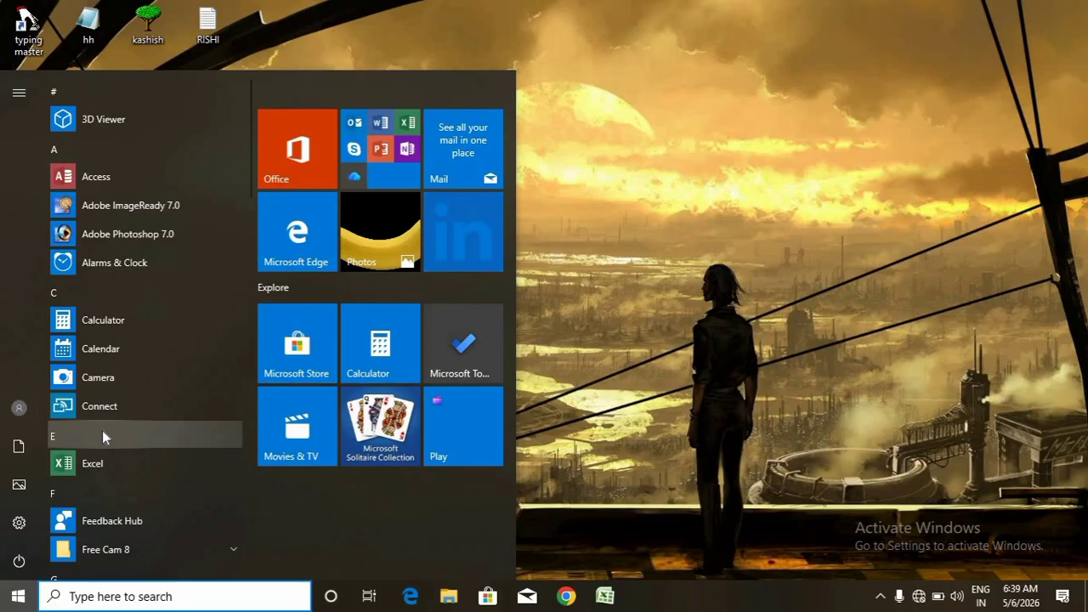
text(winw)
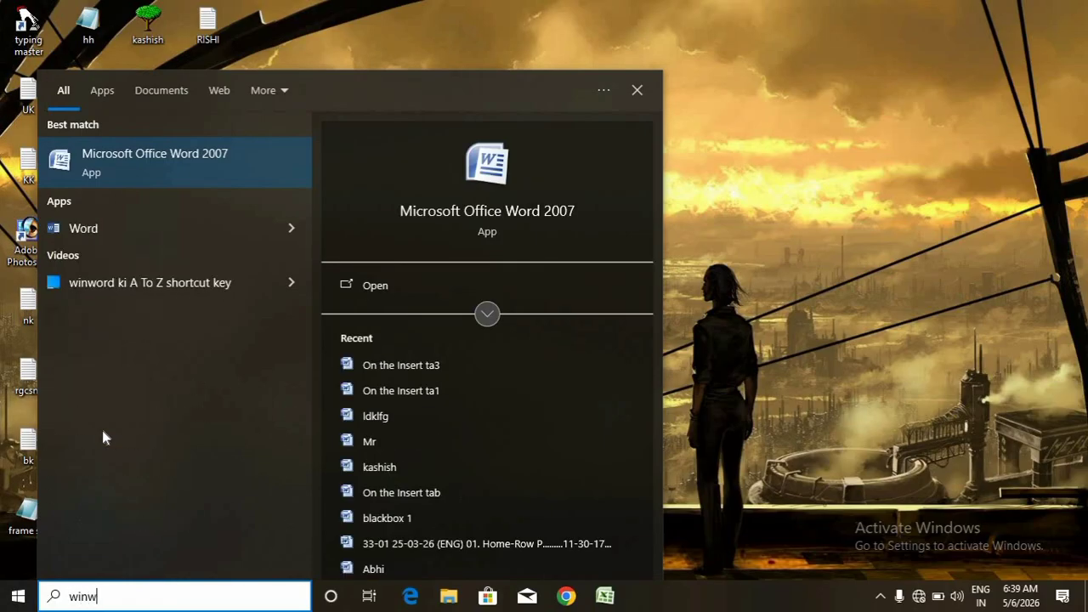
click(154, 167)
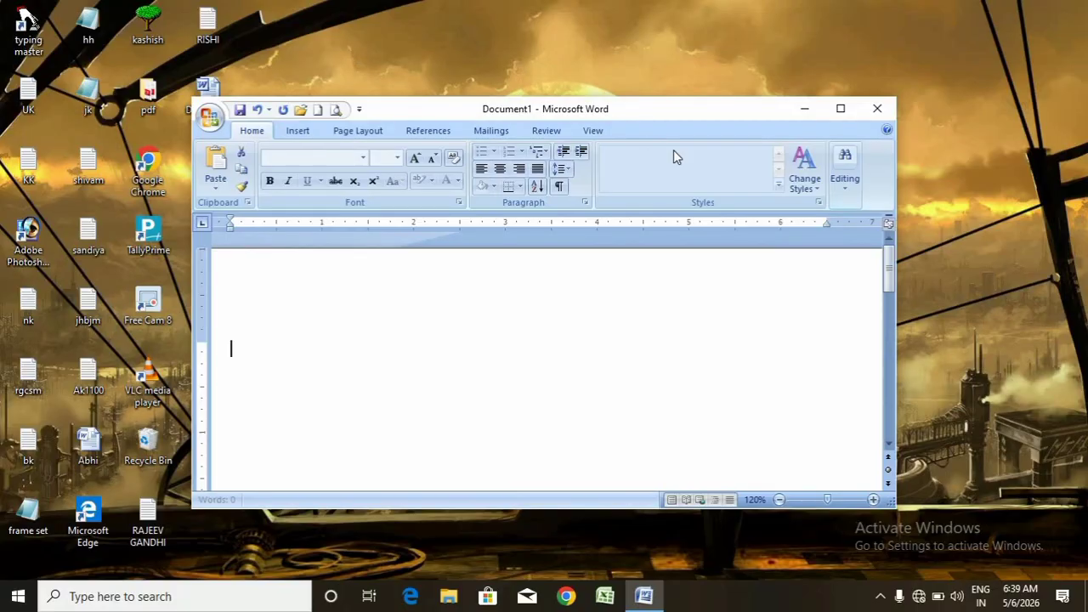
click(832, 111)
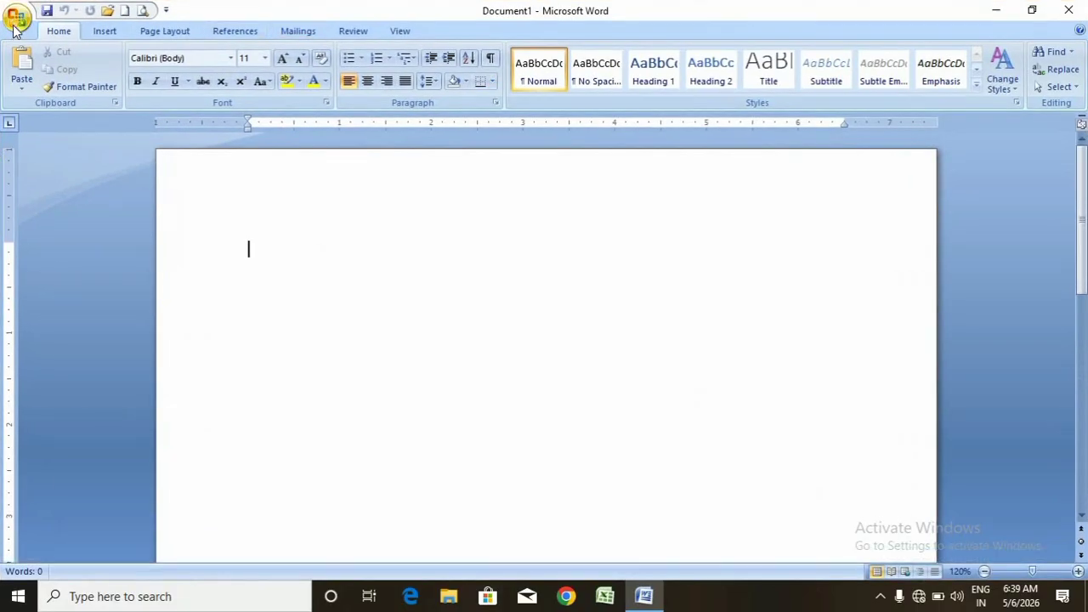
- Reopen 'On the Insert ta3' from recent documents, accept its password, and maximize the window
click(15, 22)
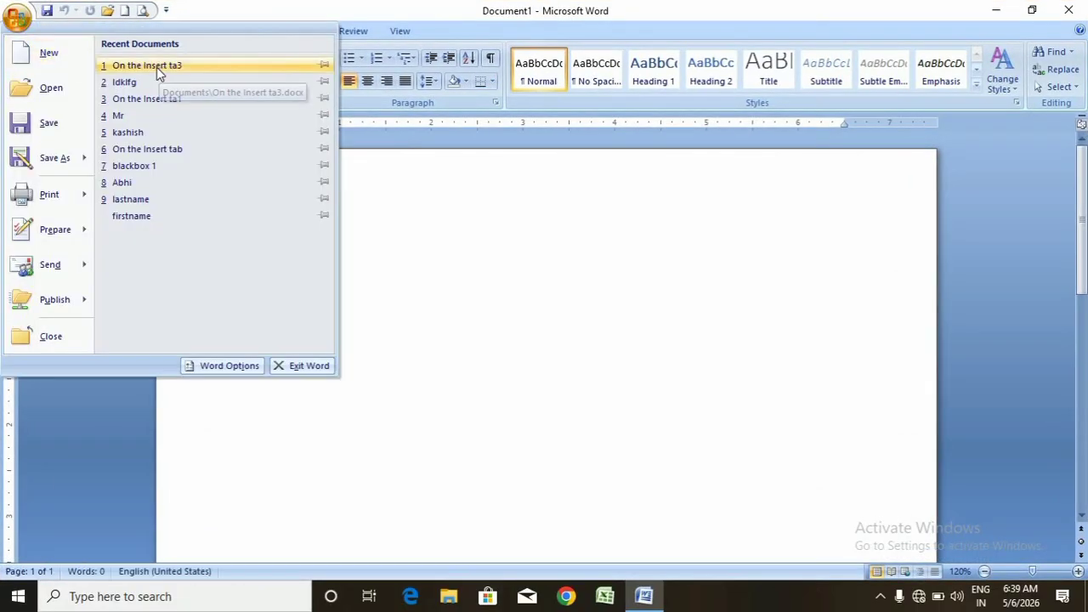
click(156, 67)
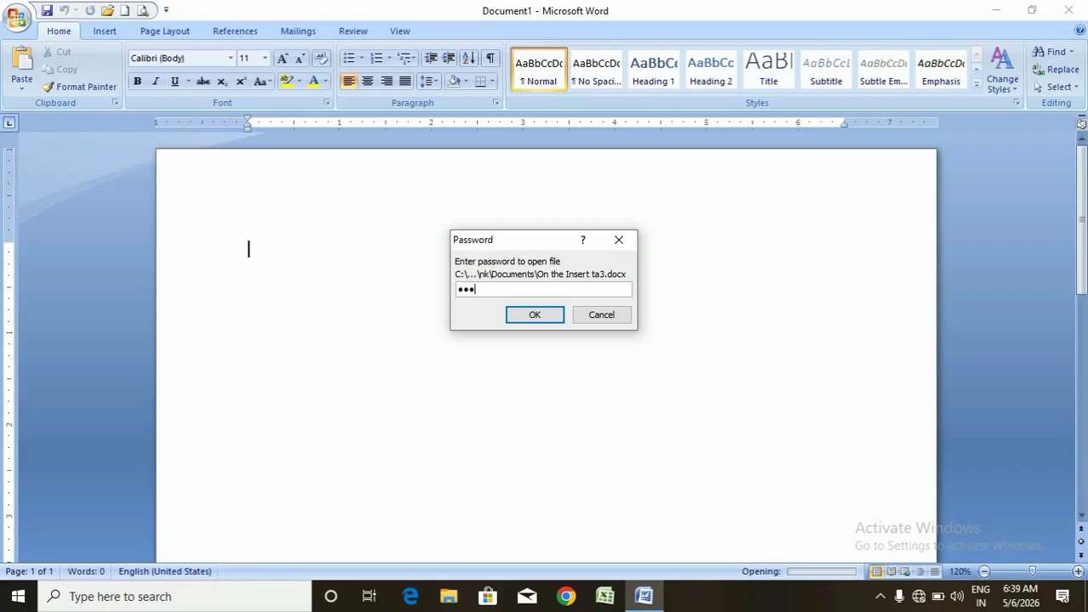
click(515, 317)
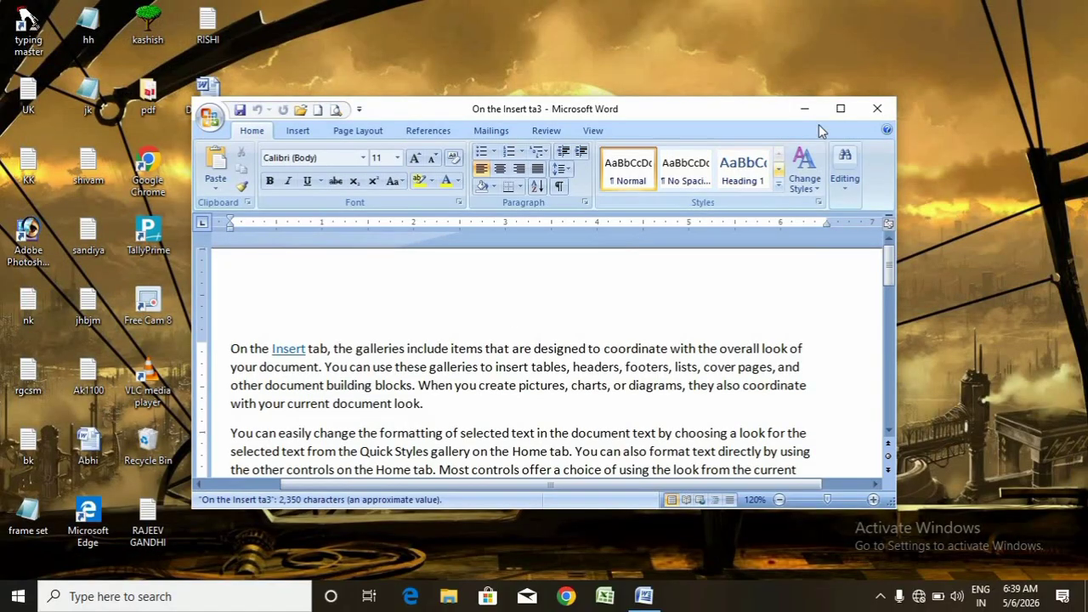
click(839, 110)
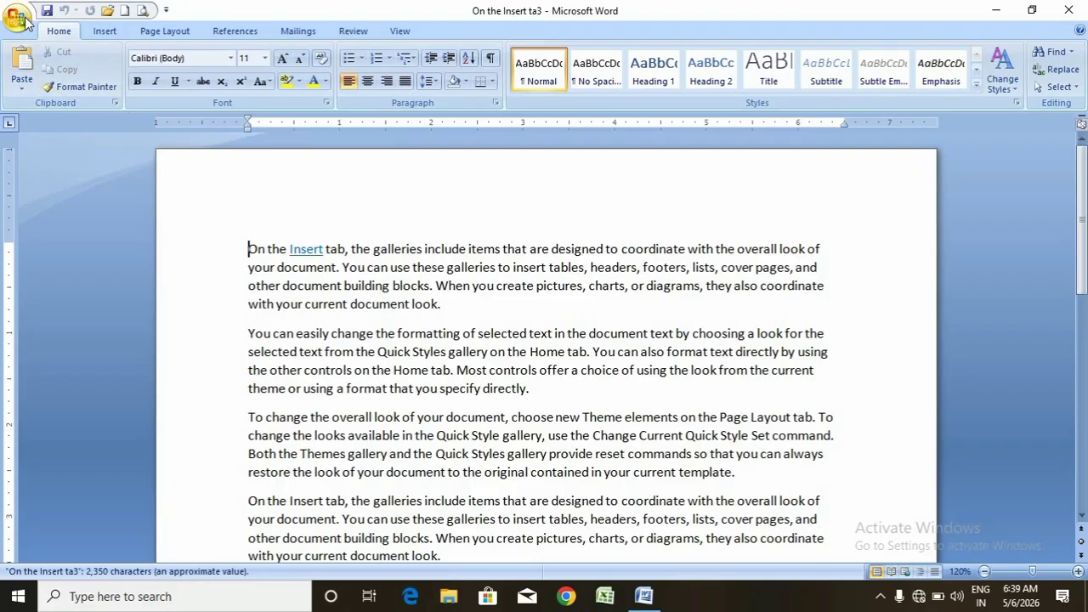
click(17, 15)
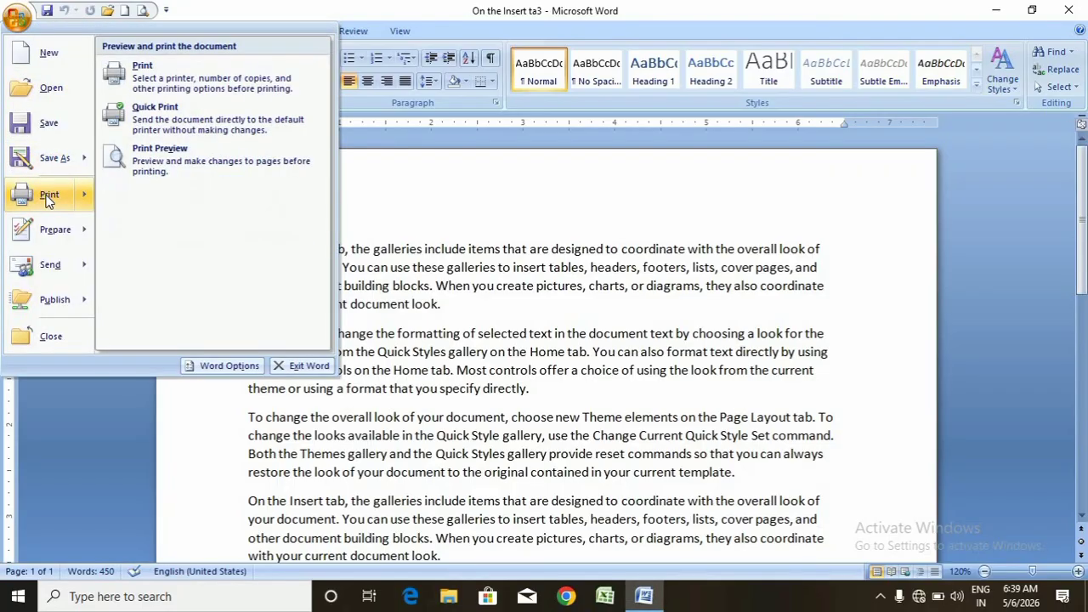
mouse_move(58, 235)
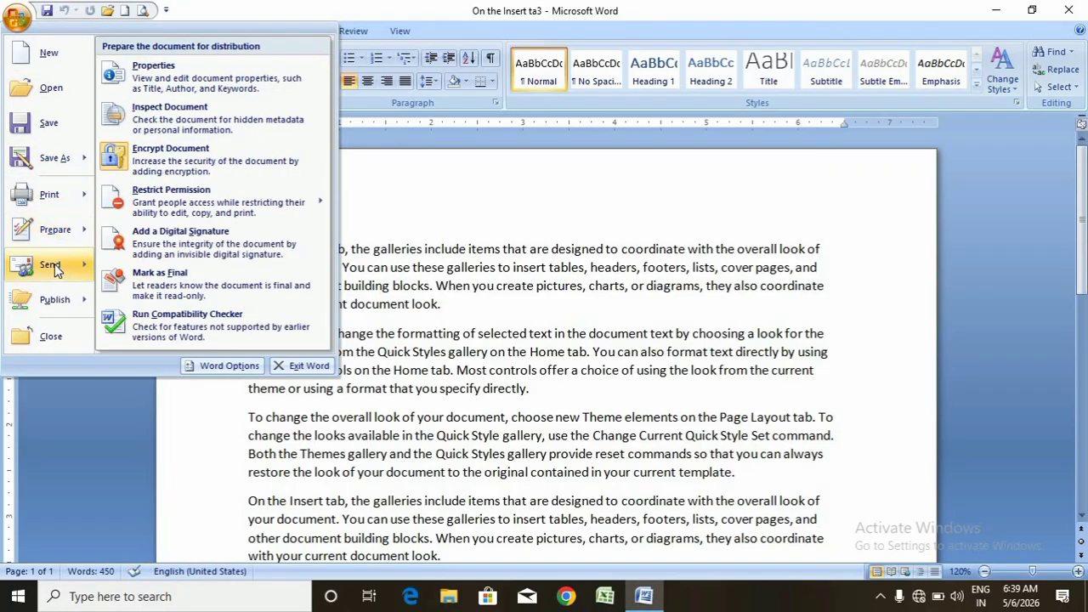
mouse_move(53, 269)
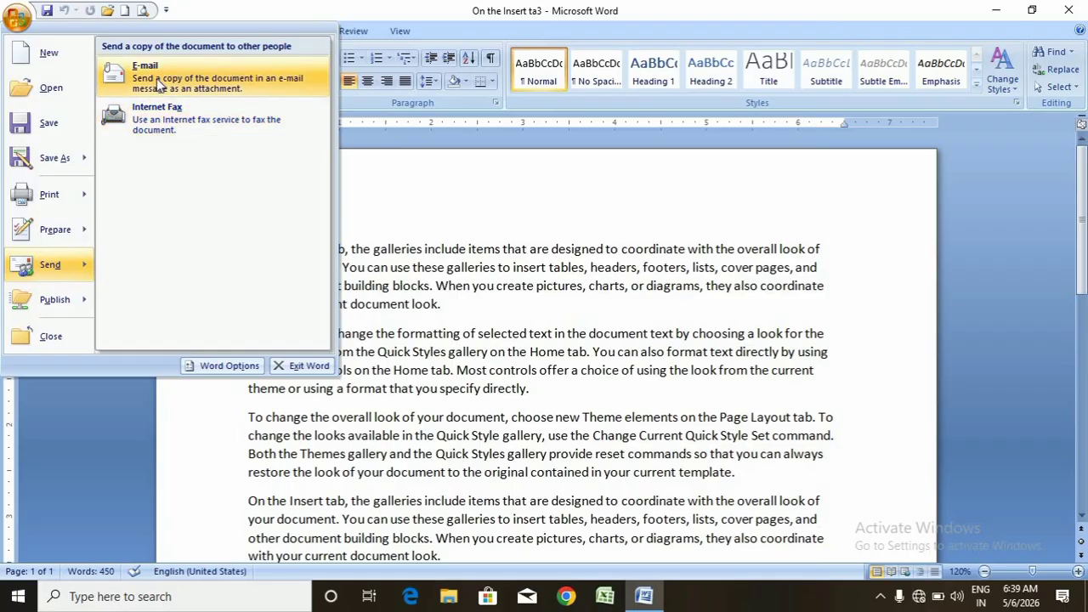
mouse_move(51, 305)
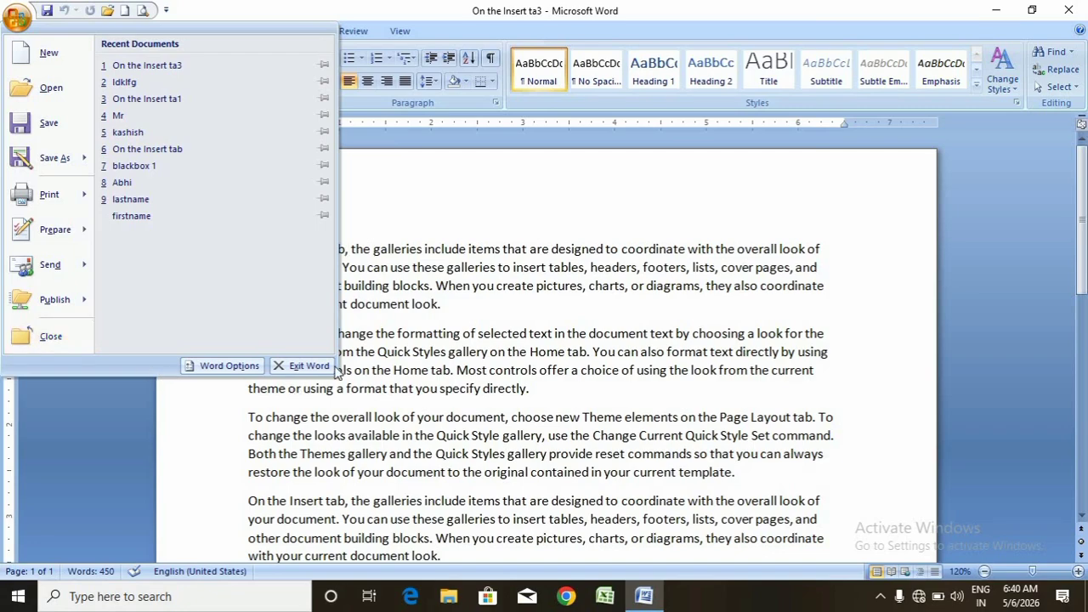
click(215, 403)
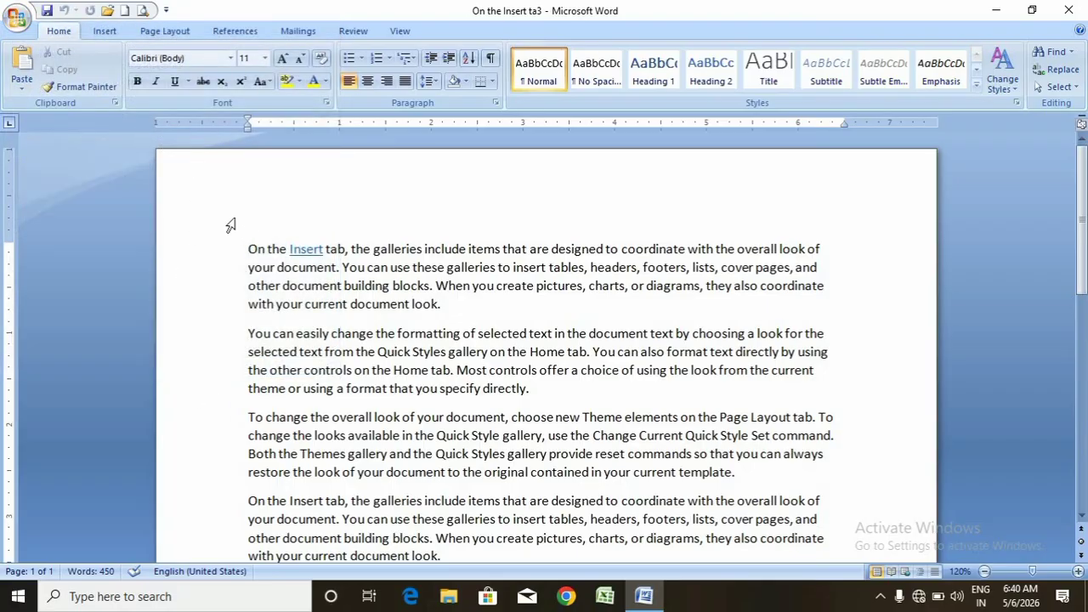
- Delete all 450 words of the document and erase stray characters, leaving 0 words
drag(248, 248, 468, 544)
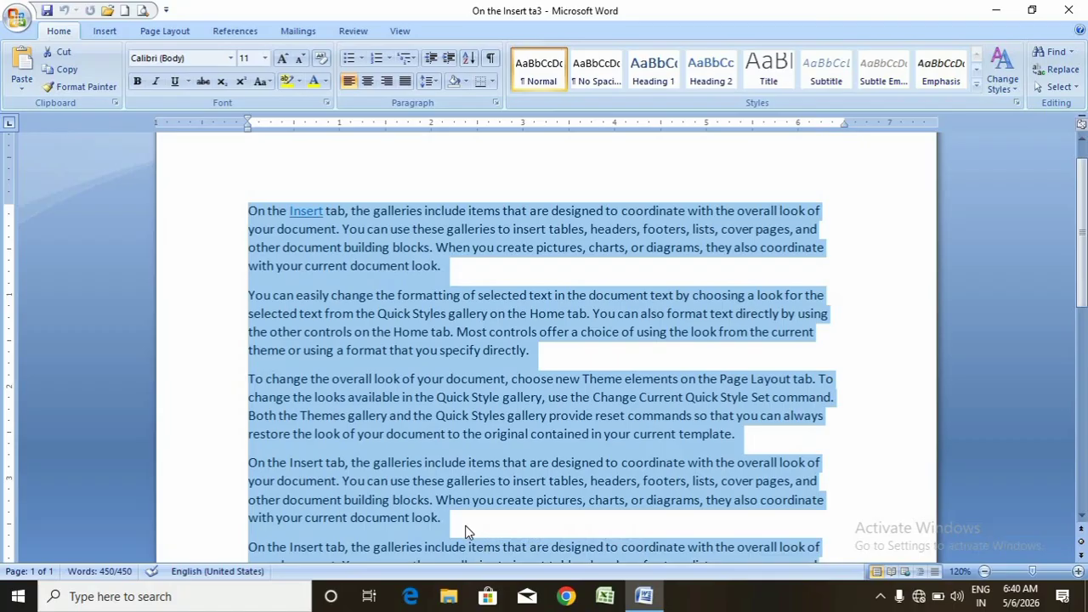
key(Delete)
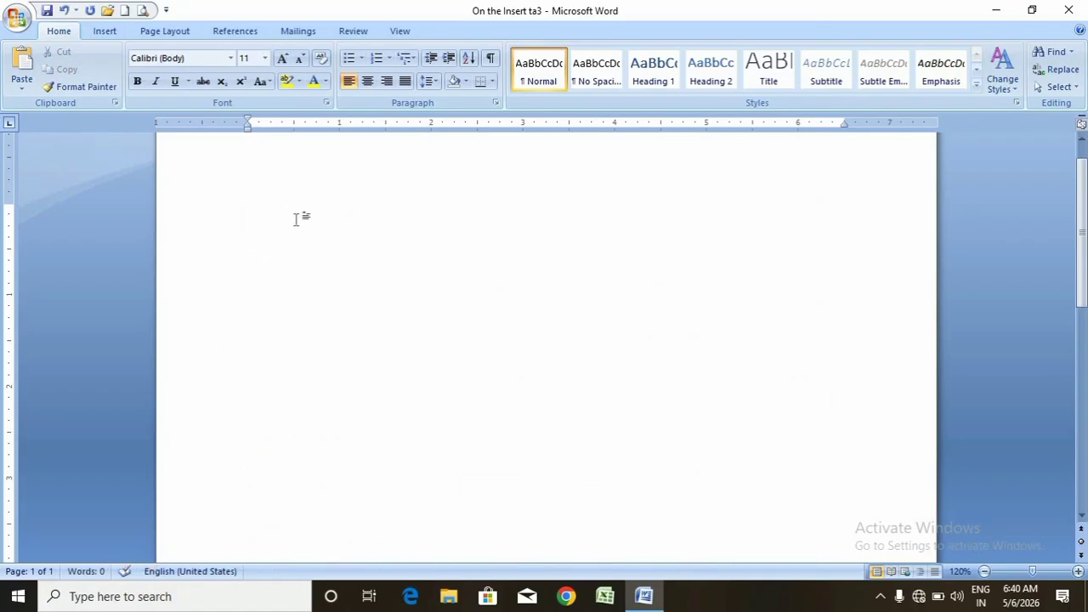
scroll(298, 238, down, 2)
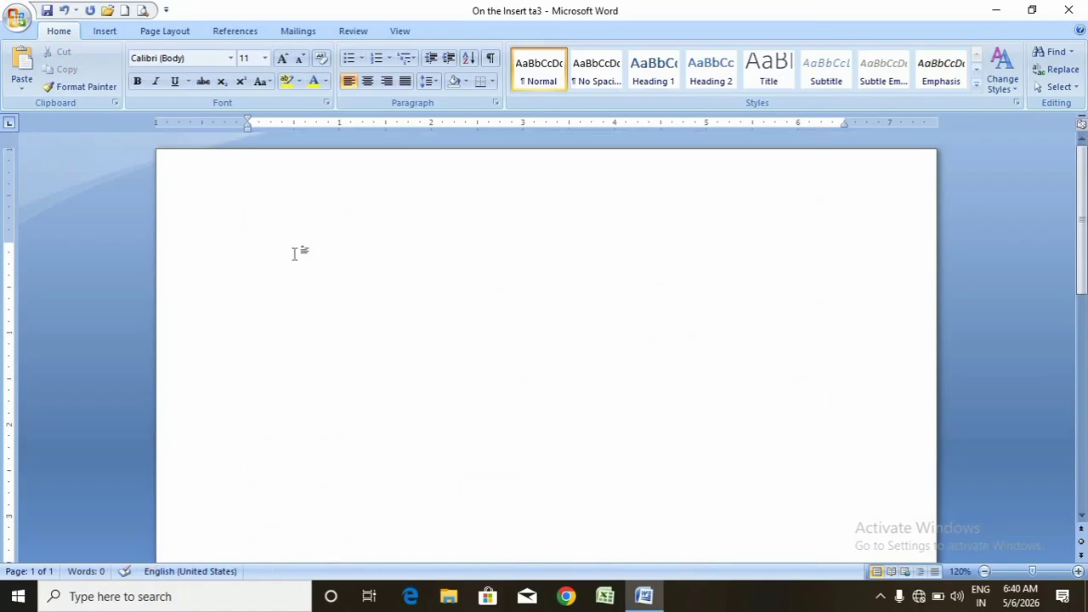
scroll(303, 255, down, 5)
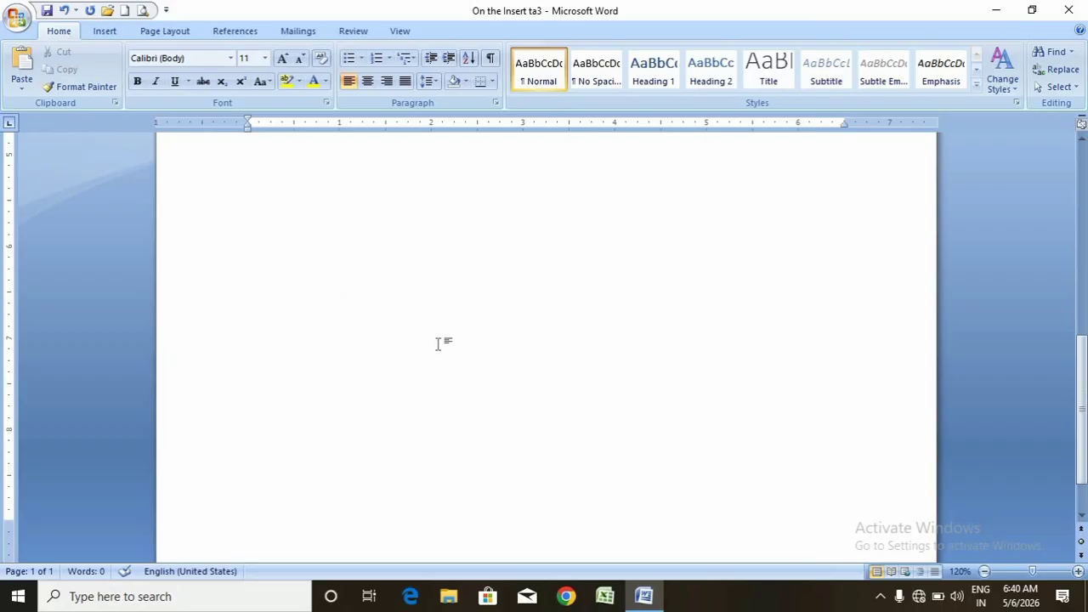
scroll(439, 339, up, 7)
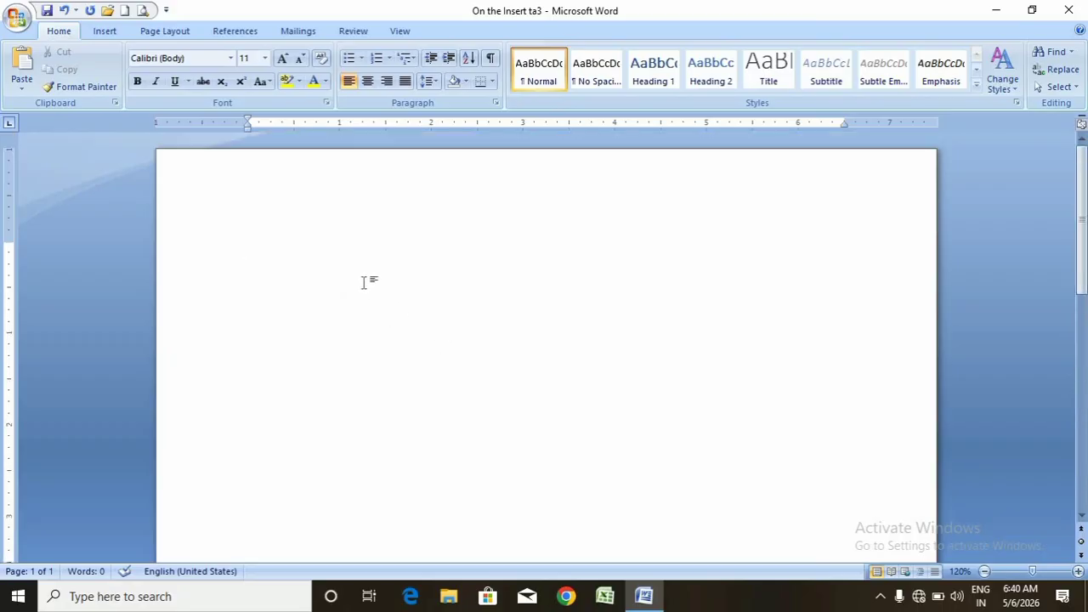
text(pa)
key(BackSpace)
key(BackSpace)
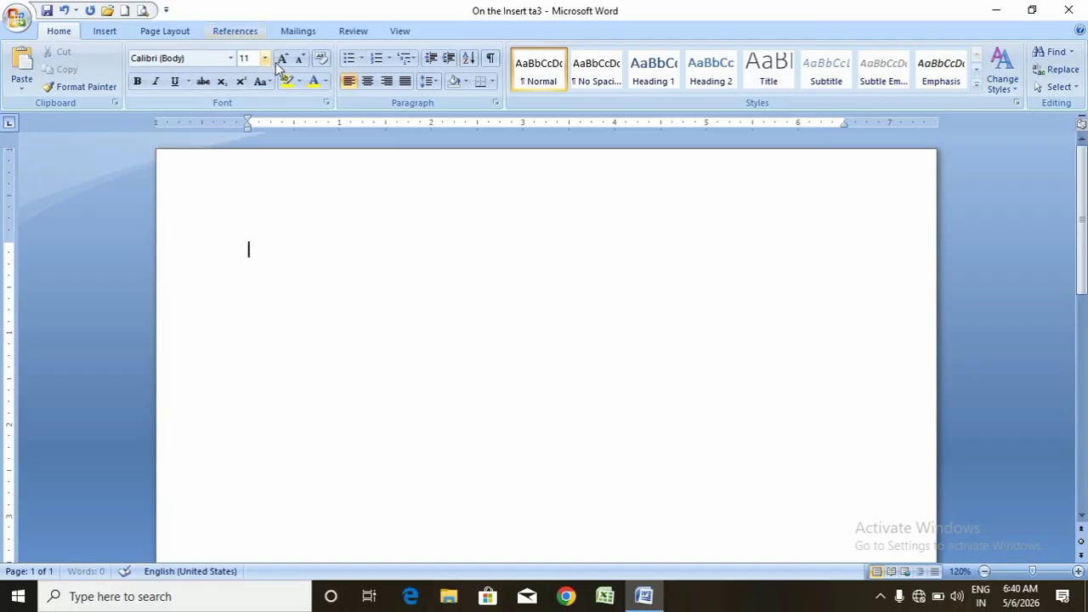
- Grow the font to 28 pt and type 'Page insert shortcut key', fixing typos
click(283, 65)
click(282, 65)
click(283, 65)
click(282, 64)
click(282, 64)
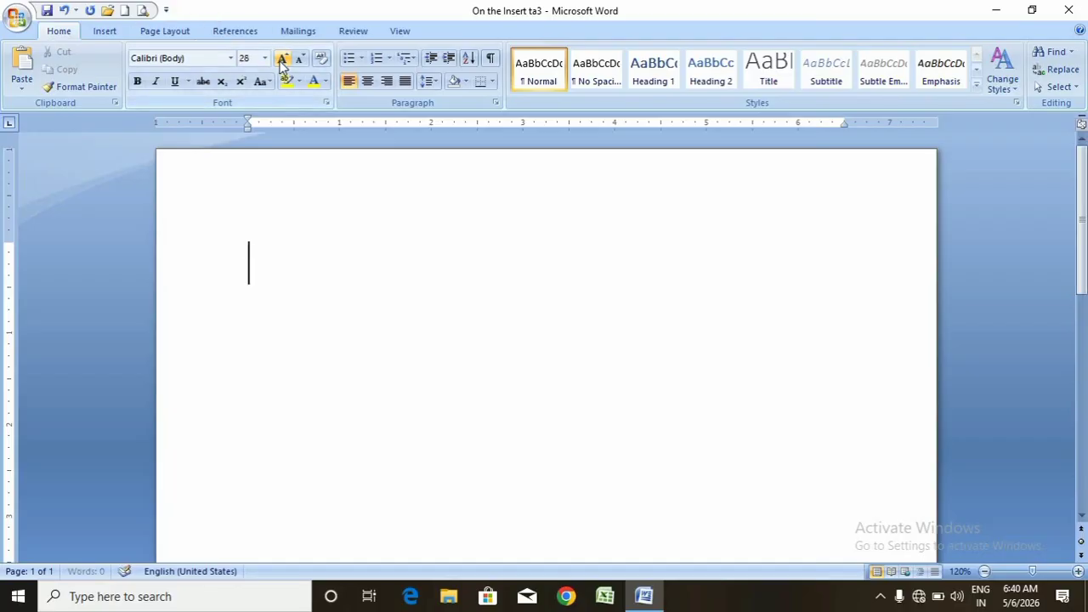
text(pa)
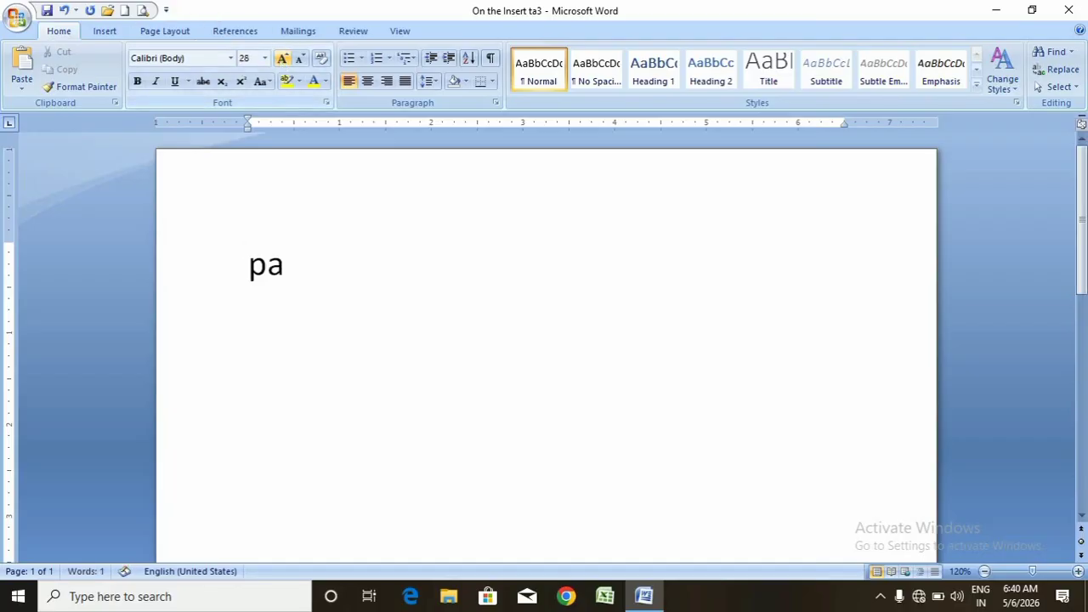
text(ge i)
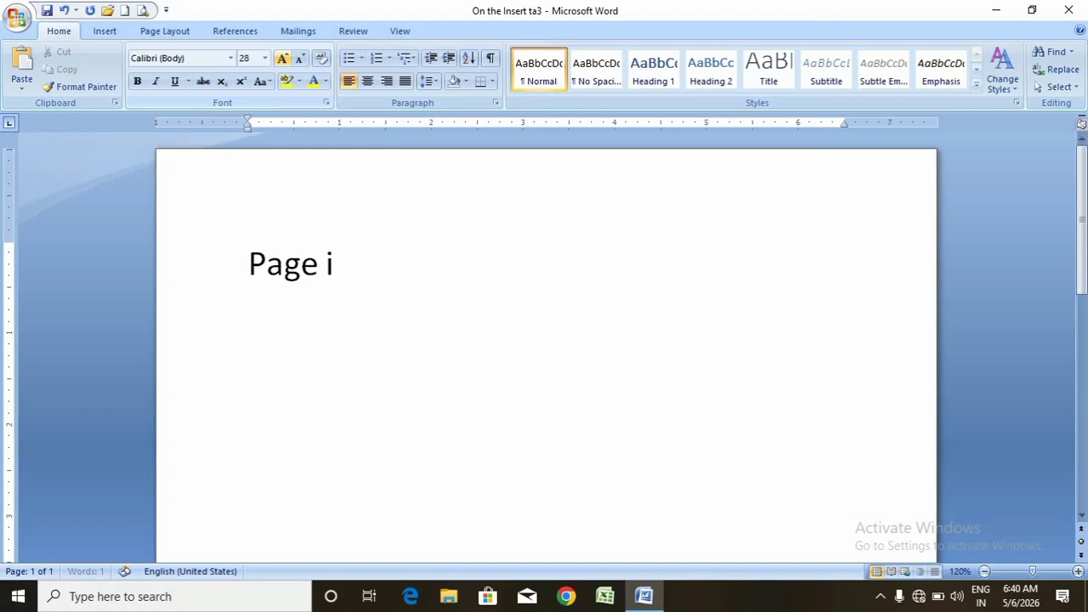
text(nsert )
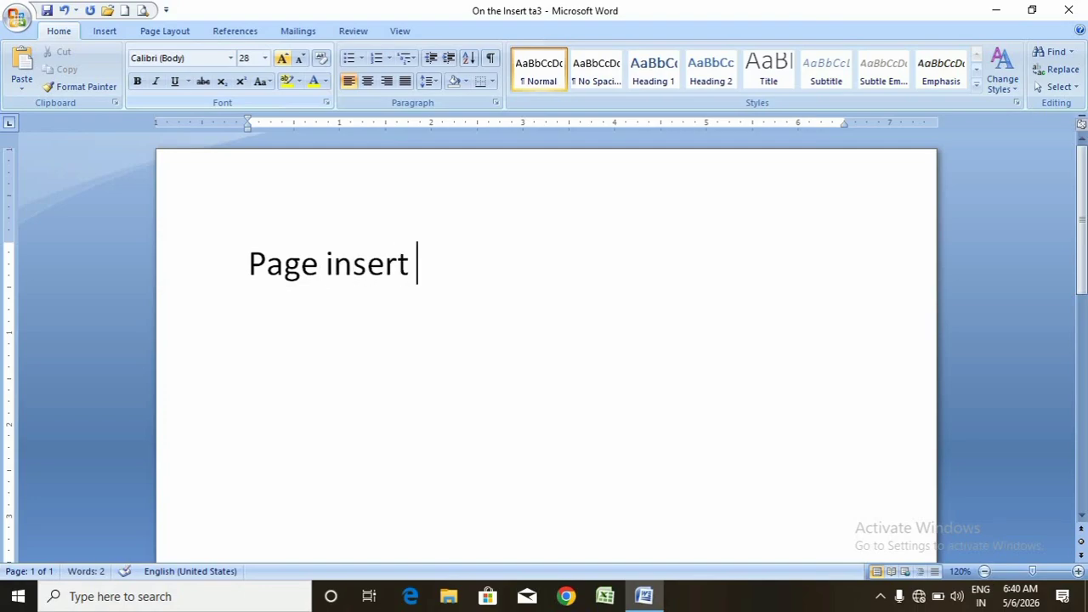
text(shor)
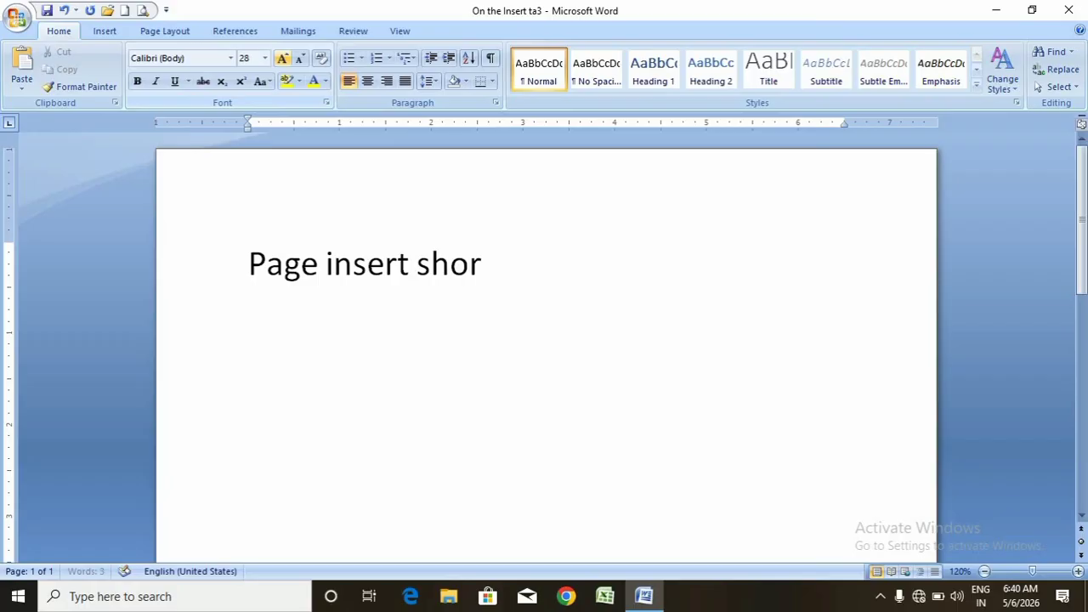
text(tcutke)
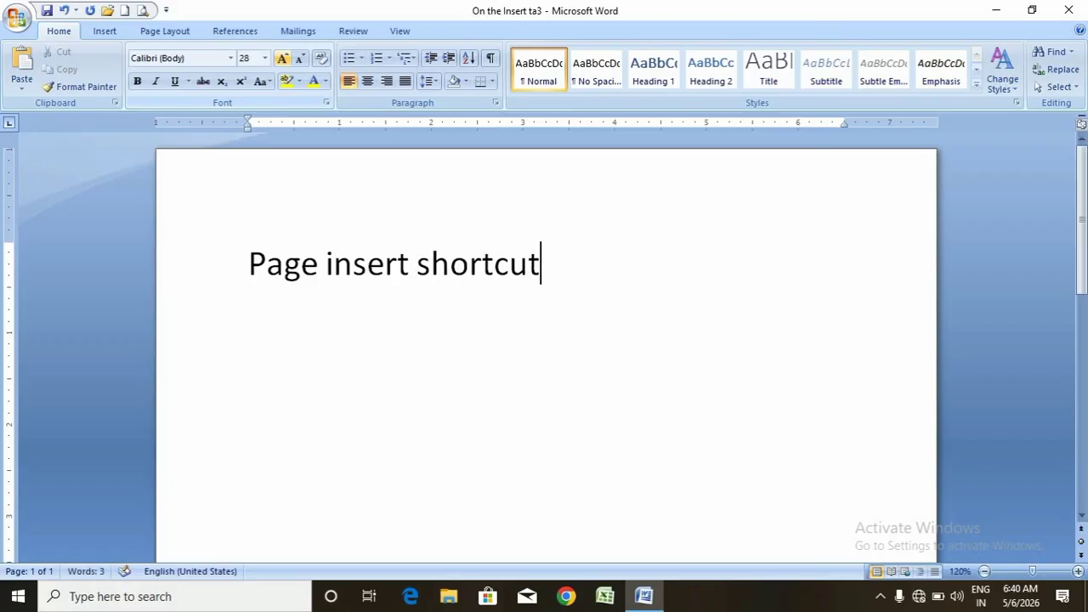
key(BackSpace)
key(BackSpace)
text(ket)
key(BackSpace)
text(y)
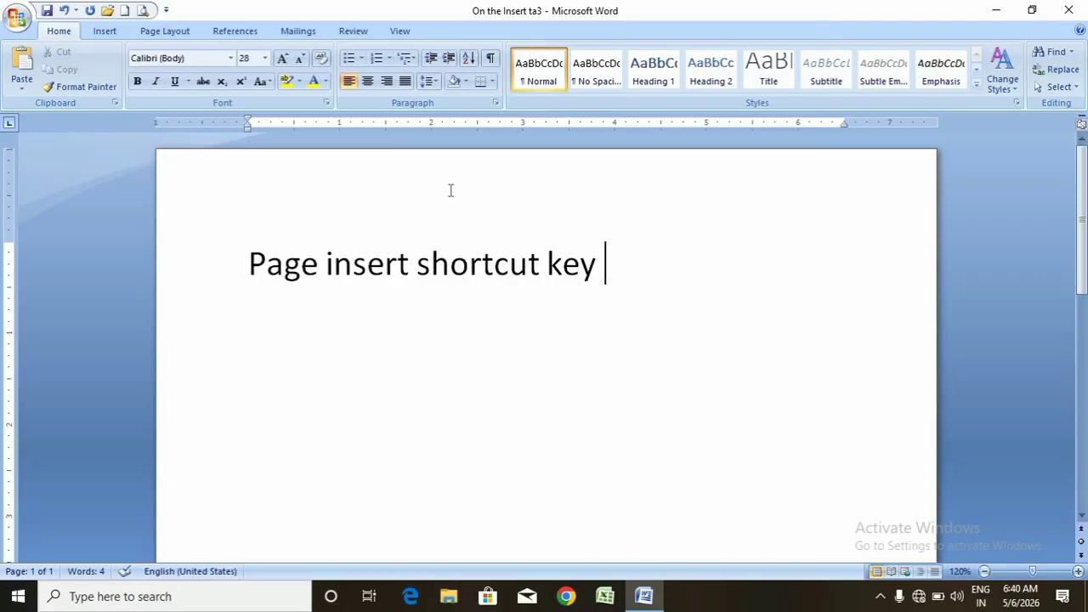
- Finish the line with 'Alt + Enter', correcting the mistyped letters
text(Alu)
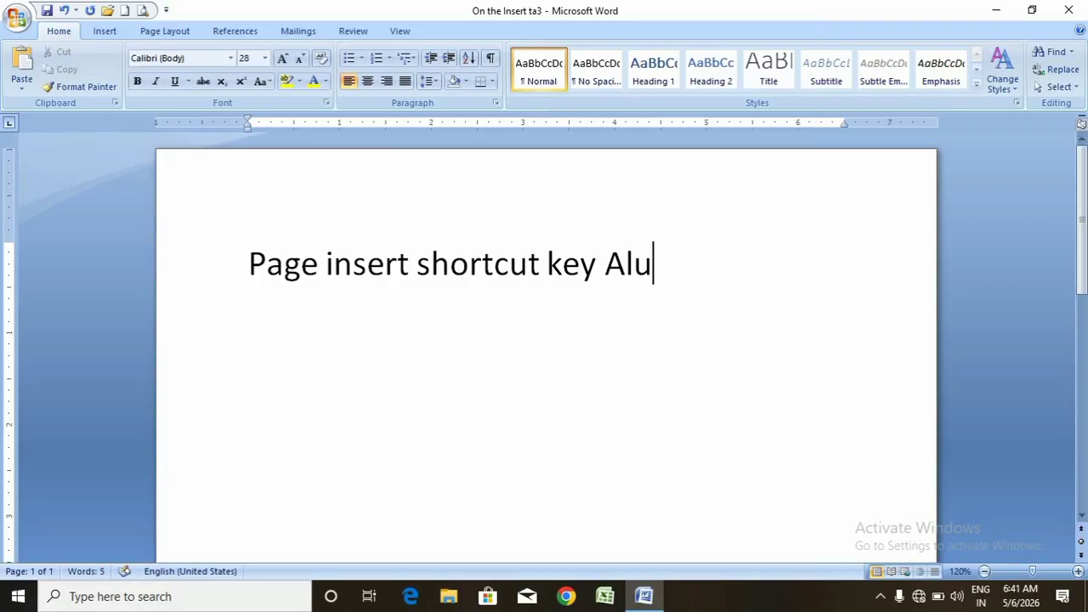
key(BackSpace)
text(t  + )
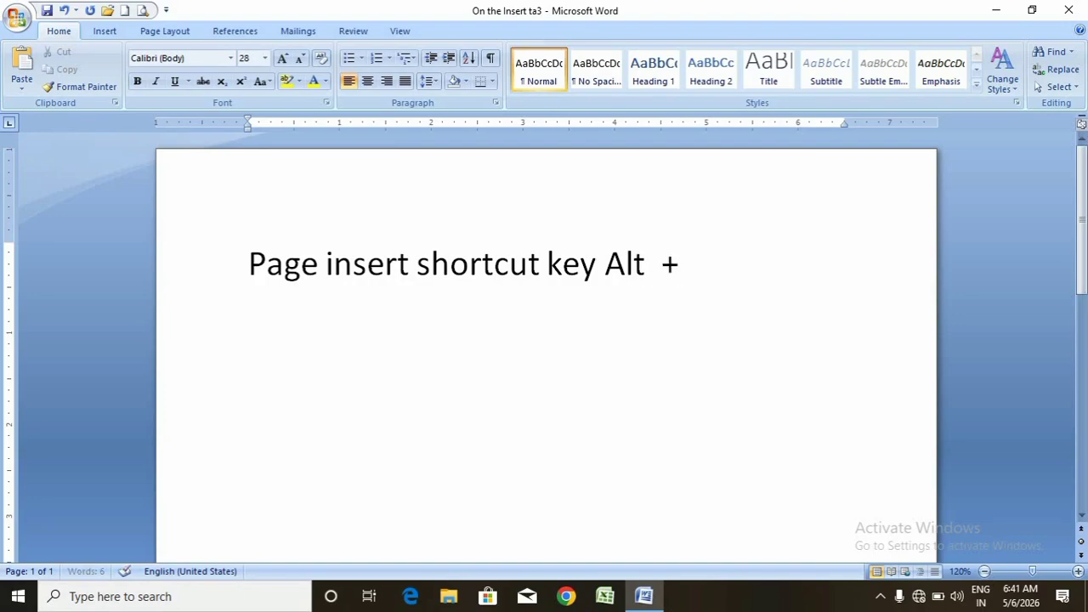
text( W)
key(BackSpace)
text(Enye)
key(BackSpace)
key(BackSpace)
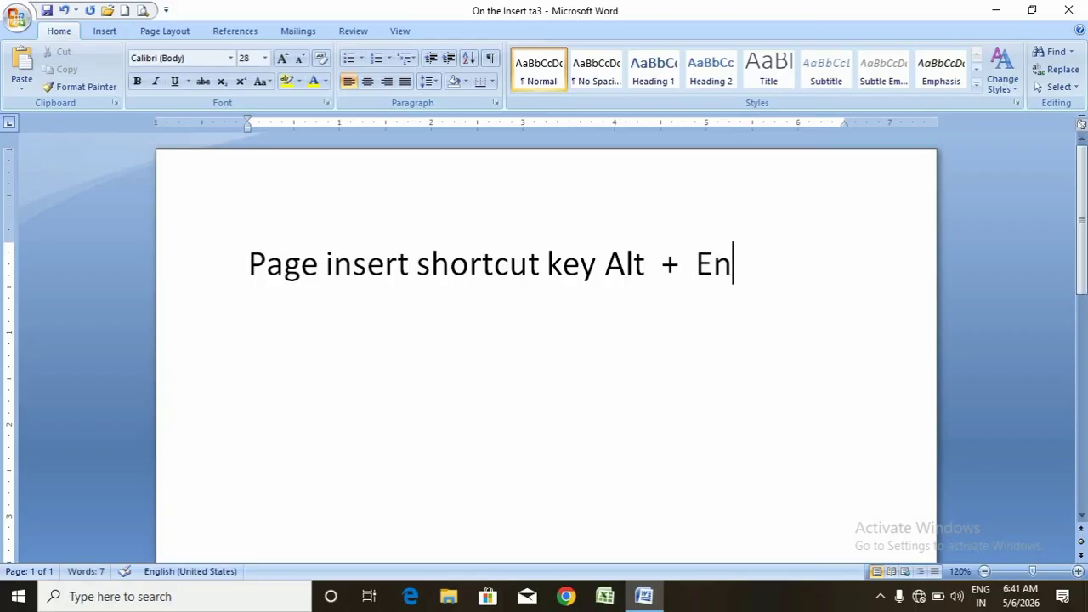
text(ter)
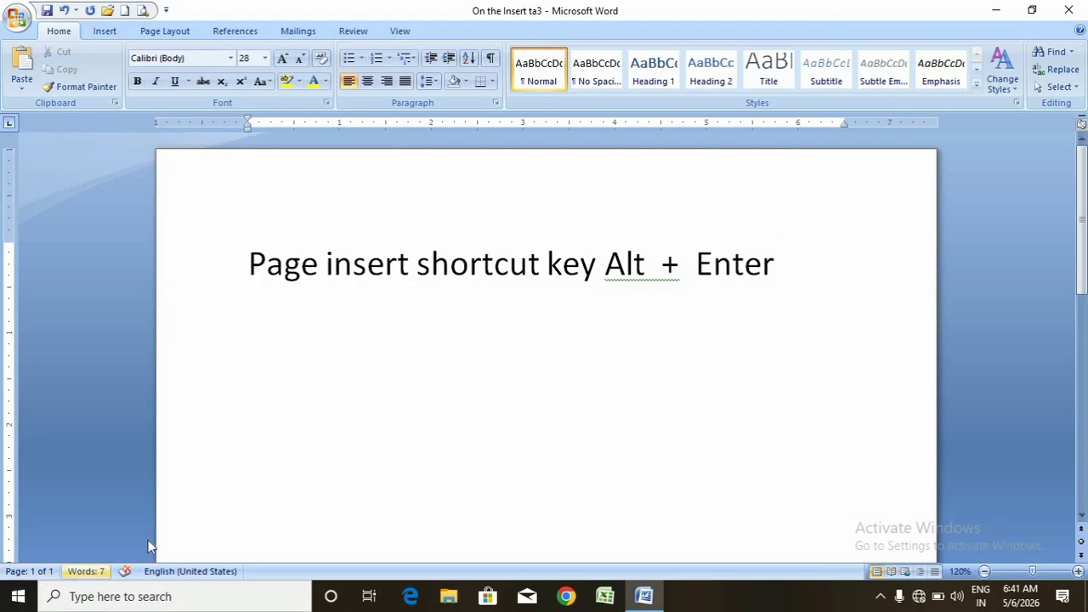
scroll(147, 541, down, 5)
scroll(147, 541, up, 5)
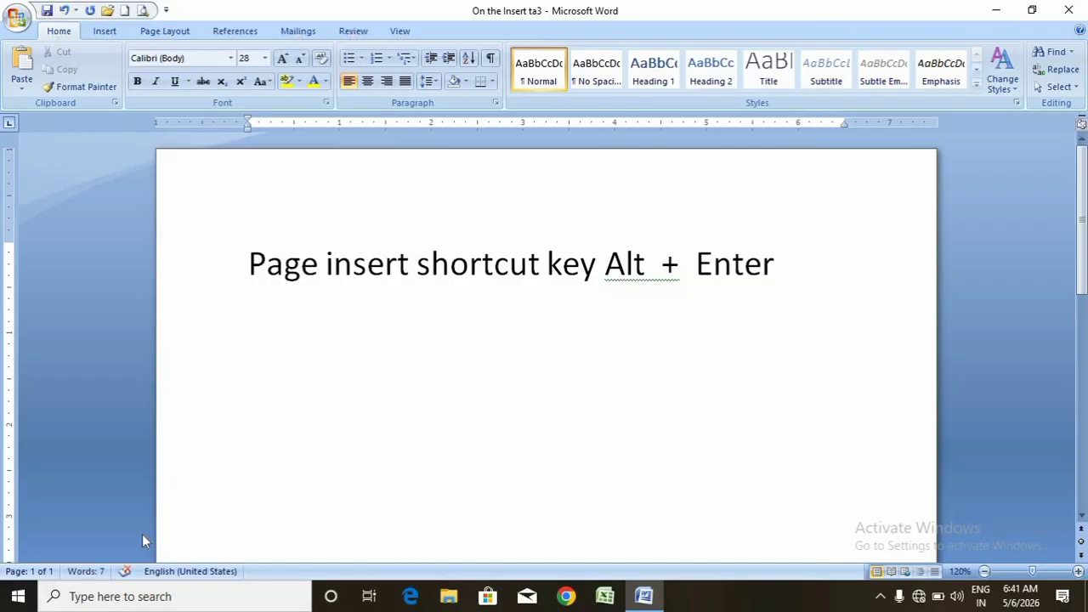
scroll(142, 555, down, 5)
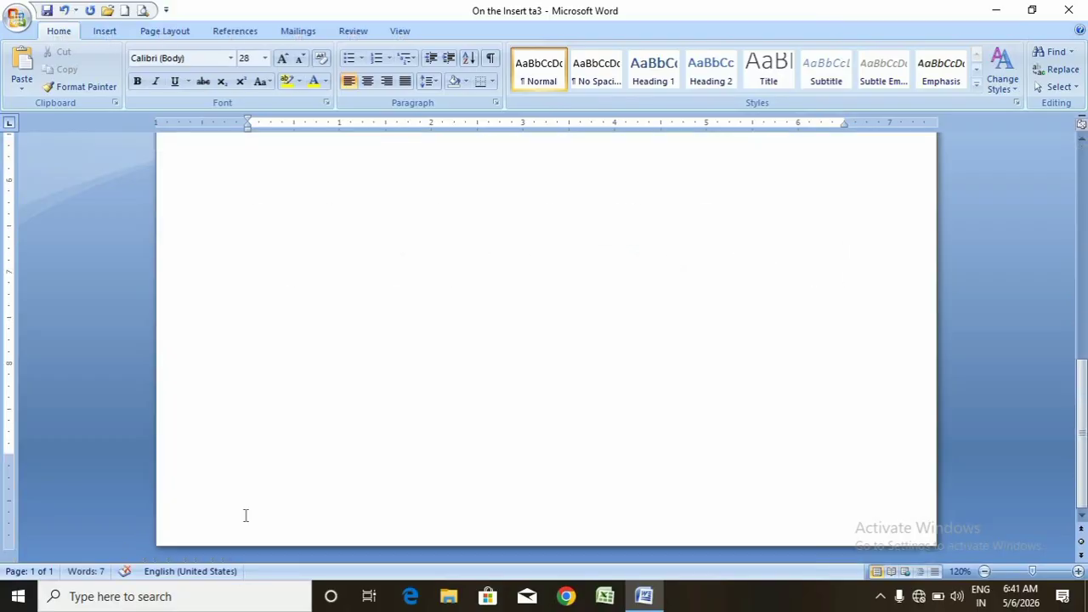
scroll(245, 515, up, 5)
- Add blank lines below the shortcut note until the status bar reads Page 5 of 5
click(797, 189)
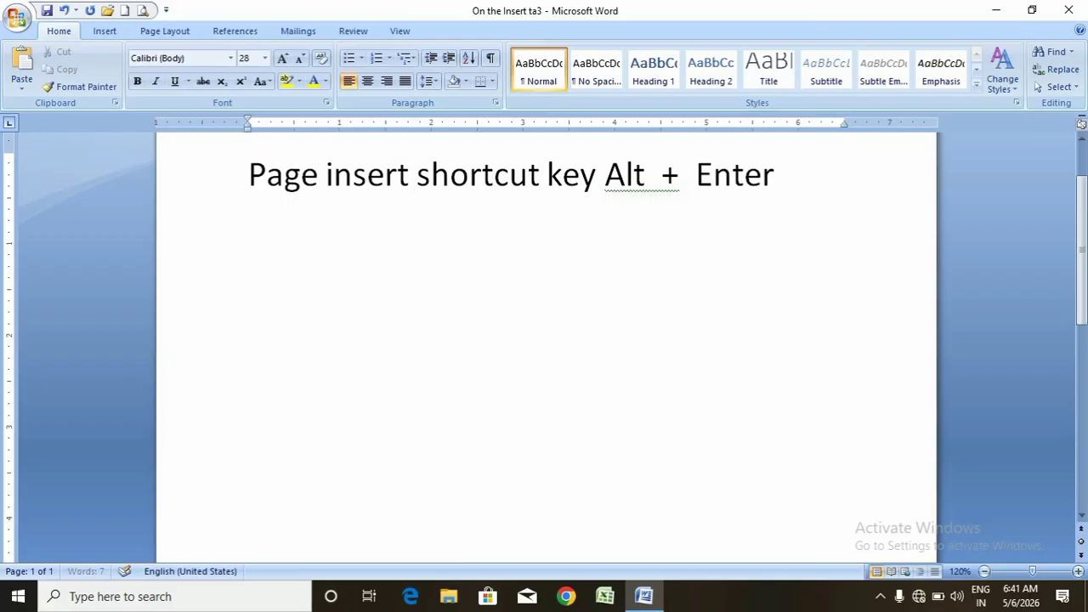
key(Return)
key(Return)
key(Return)
key(Return)
key(Return)
key(Return)
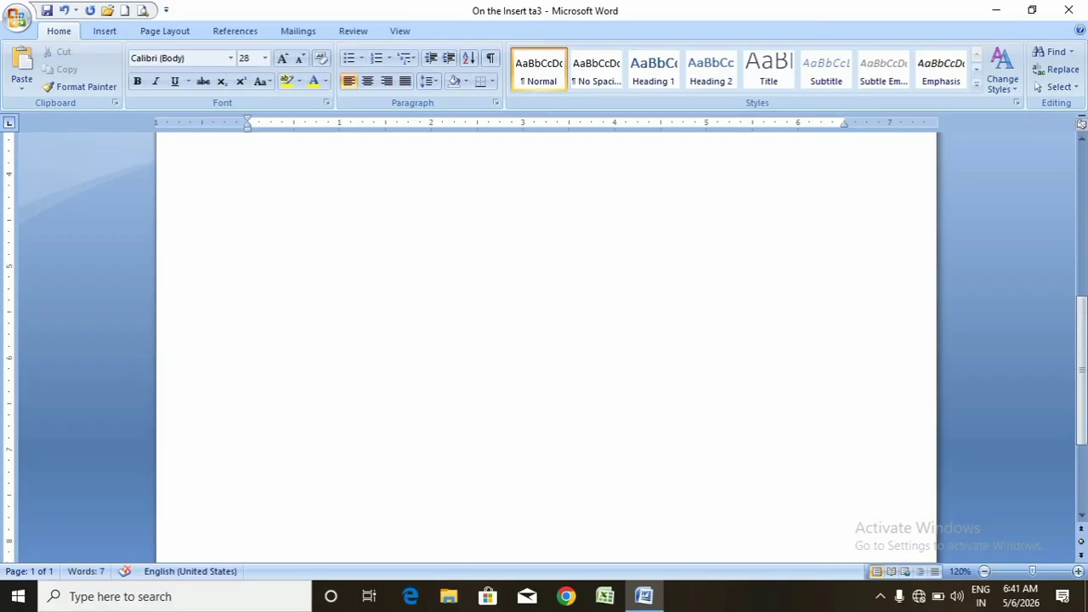
key(Return)
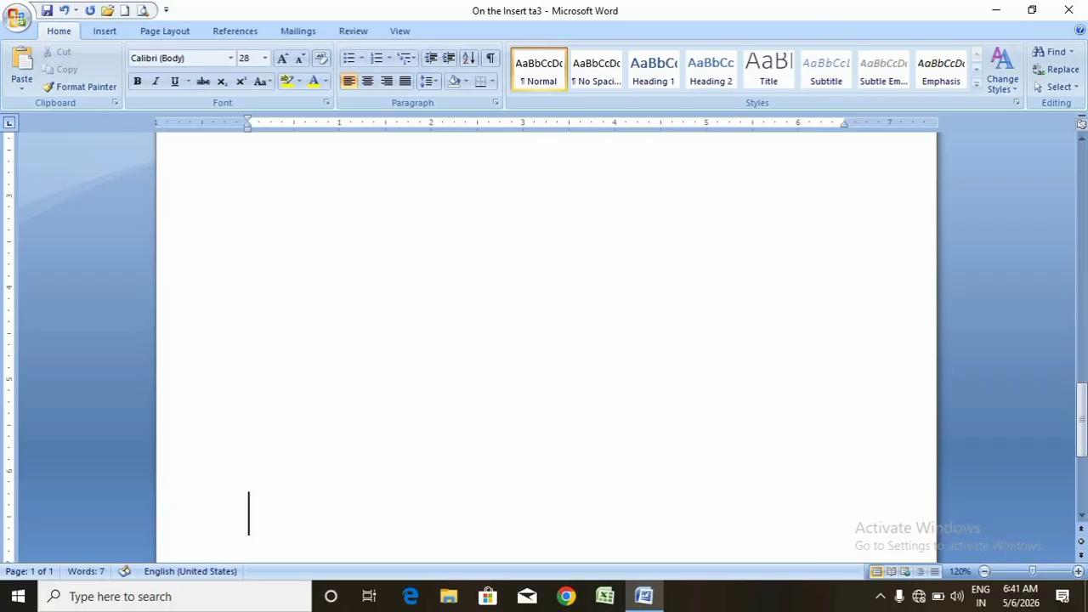
key(Return)
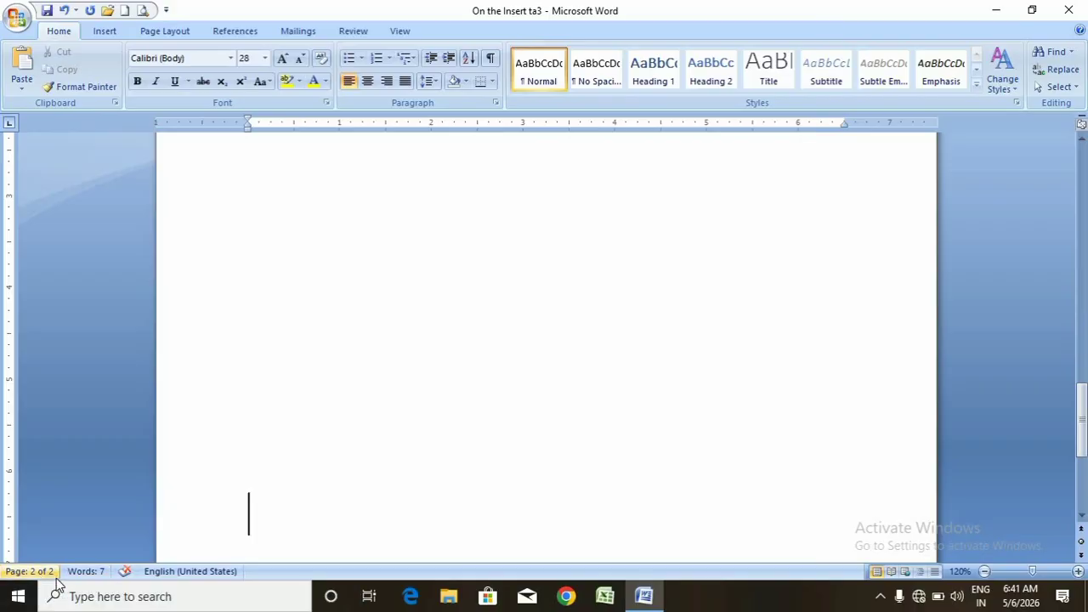
key(alt)
key(3)
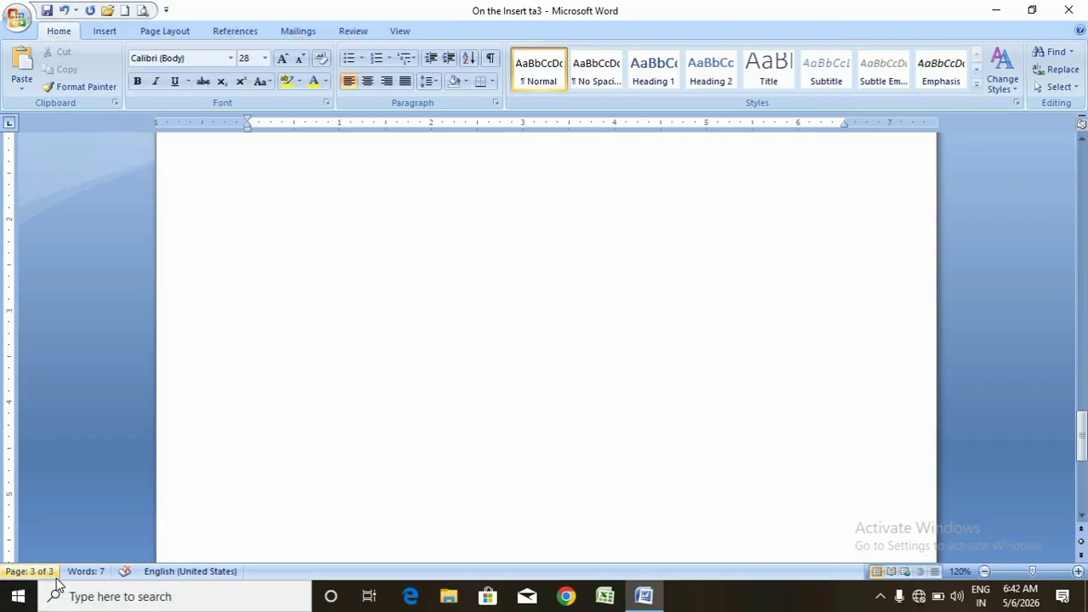
key(Return)
key(ctrl+y)
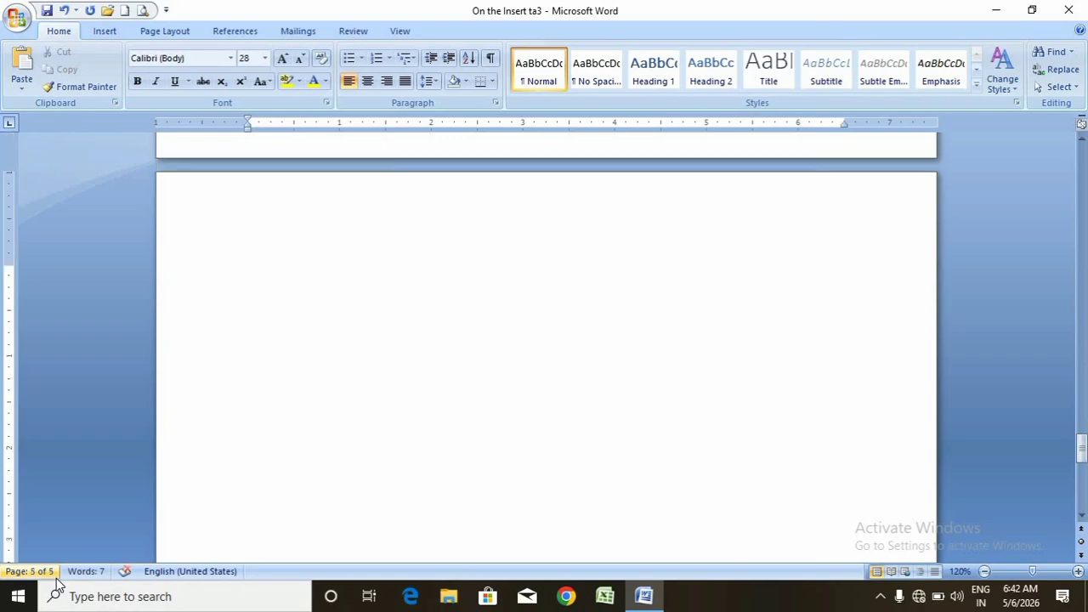
scroll(143, 436, up, 3)
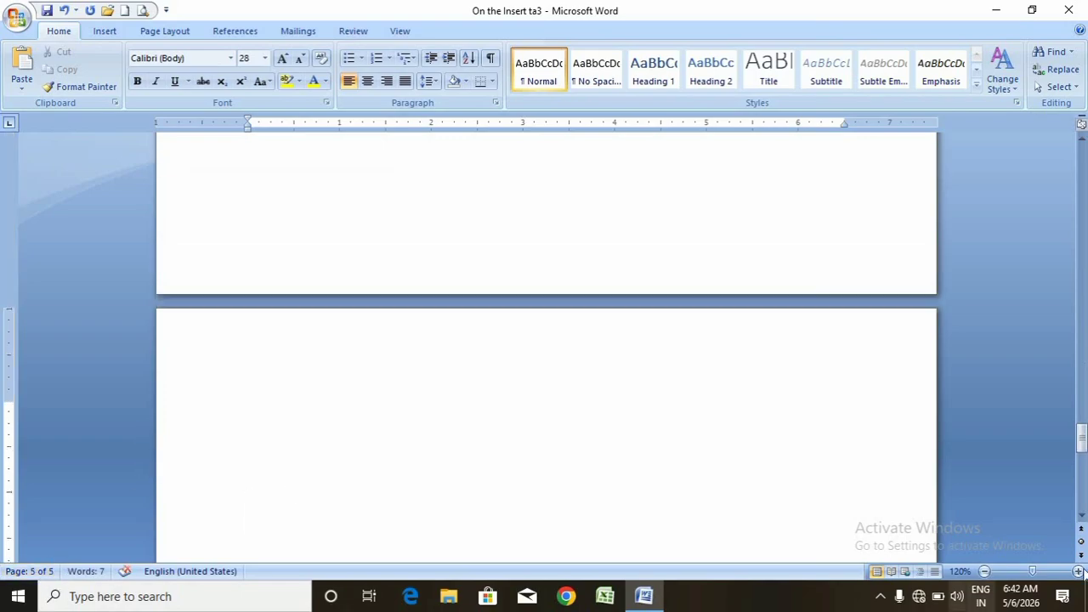
click(984, 573)
- Zoom out and insert Ctrl+Enter page breaks until the document reaches 15 pages
click(984, 573)
click(983, 573)
click(984, 573)
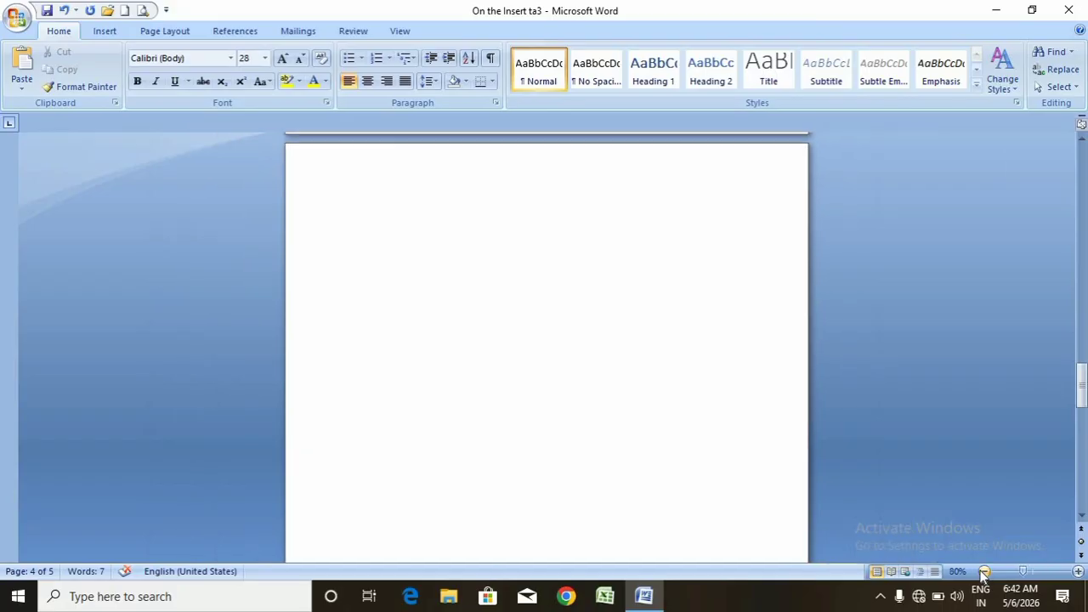
click(984, 573)
click(984, 574)
click(984, 573)
click(983, 573)
click(984, 573)
click(983, 573)
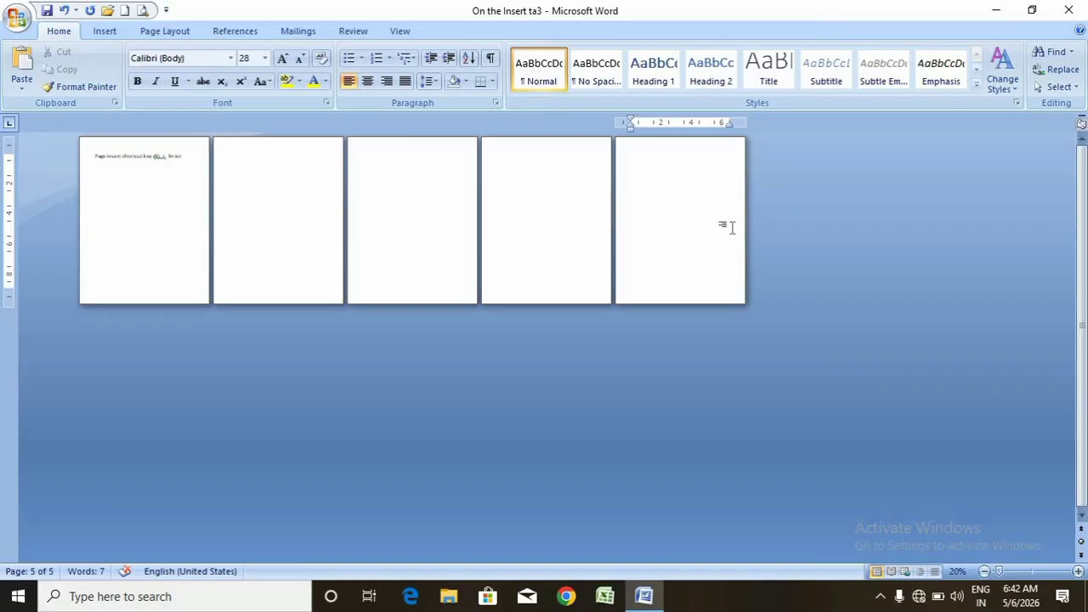
key(ctrl+Return)
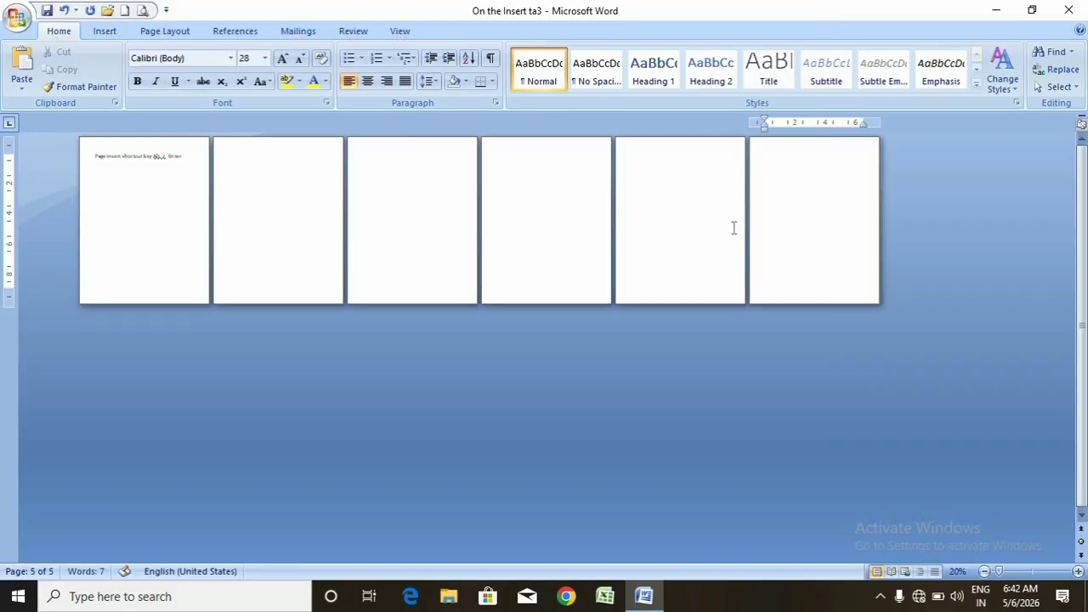
key(ctrl+Return)
key(ctrl+Return)
key(ctrl+Return)
key(ctrl+Return)
key(ctrl+Return)
key(ctrl+Return)
key(ctrl+Return)
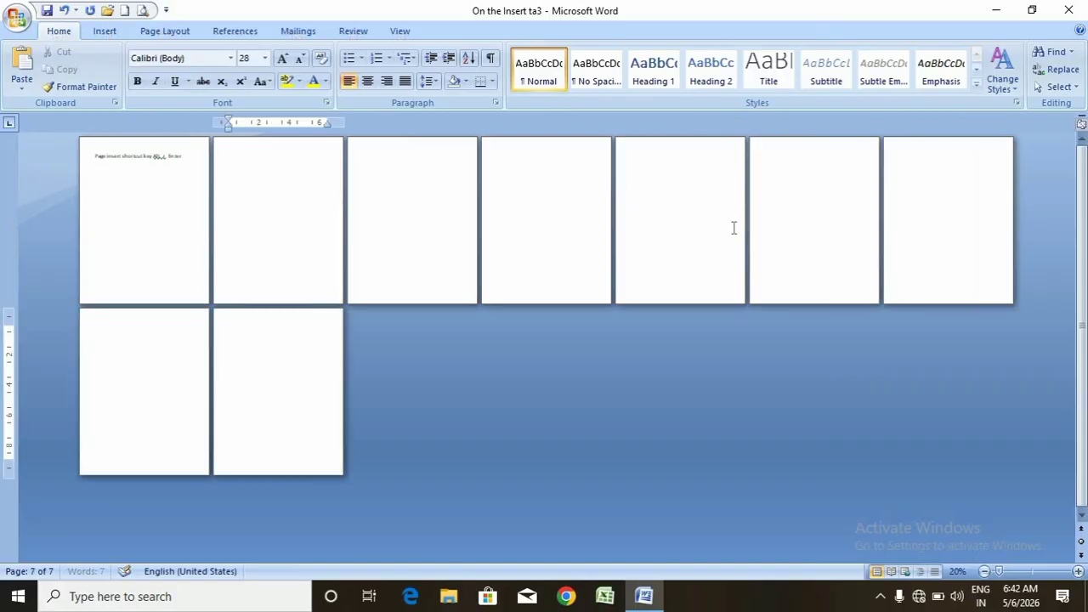
key(ctrl+Return)
key(ctrl+Return)
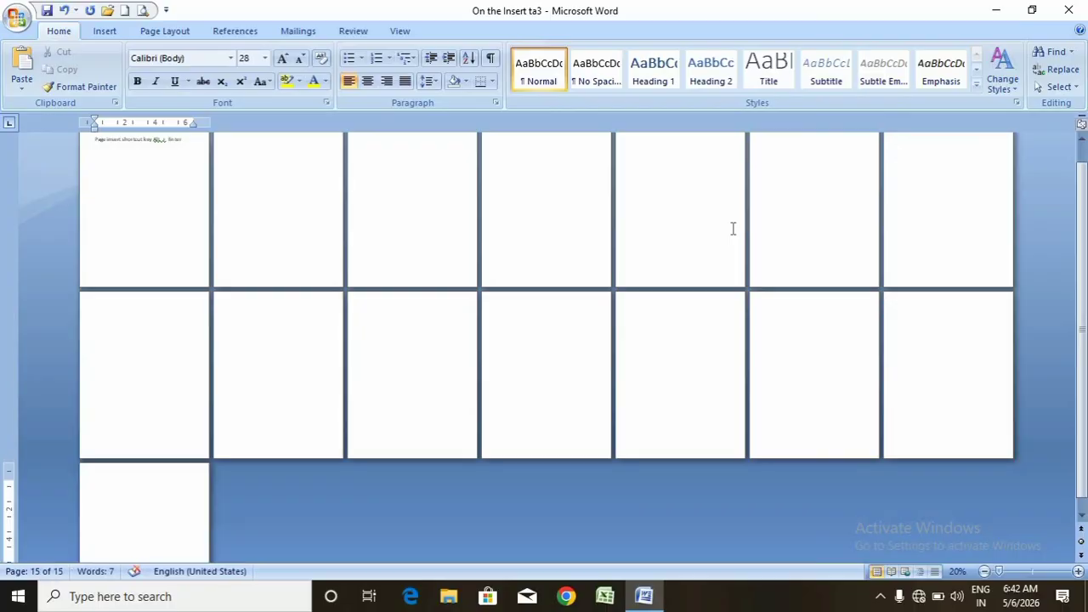
- Zoom back to about 132%, type 'A' on page 15, and show formatting marks
click(1035, 571)
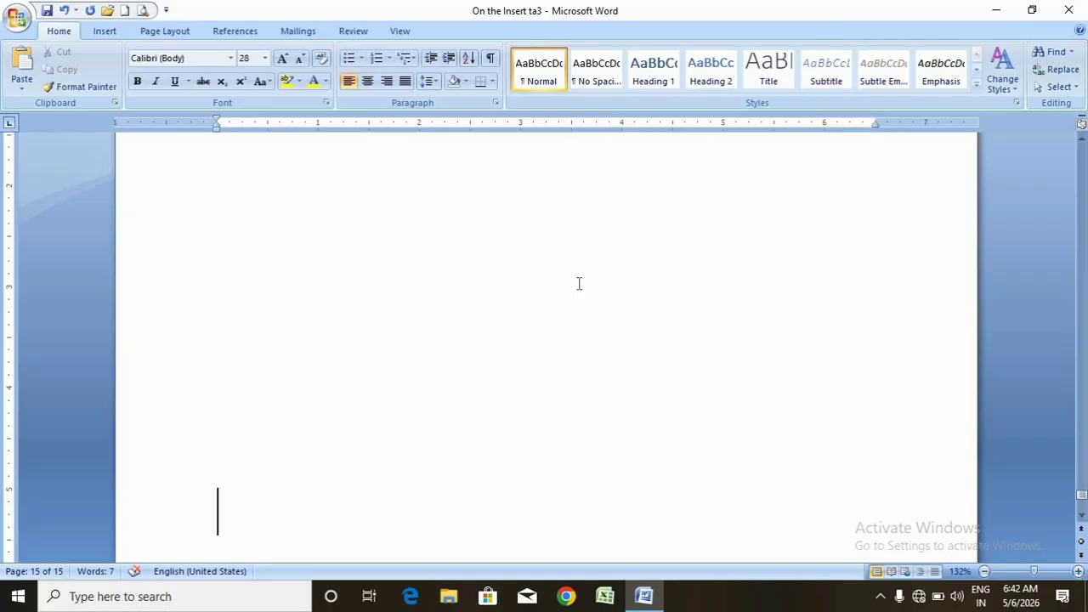
text(A)
key(ctrl+shift+8)
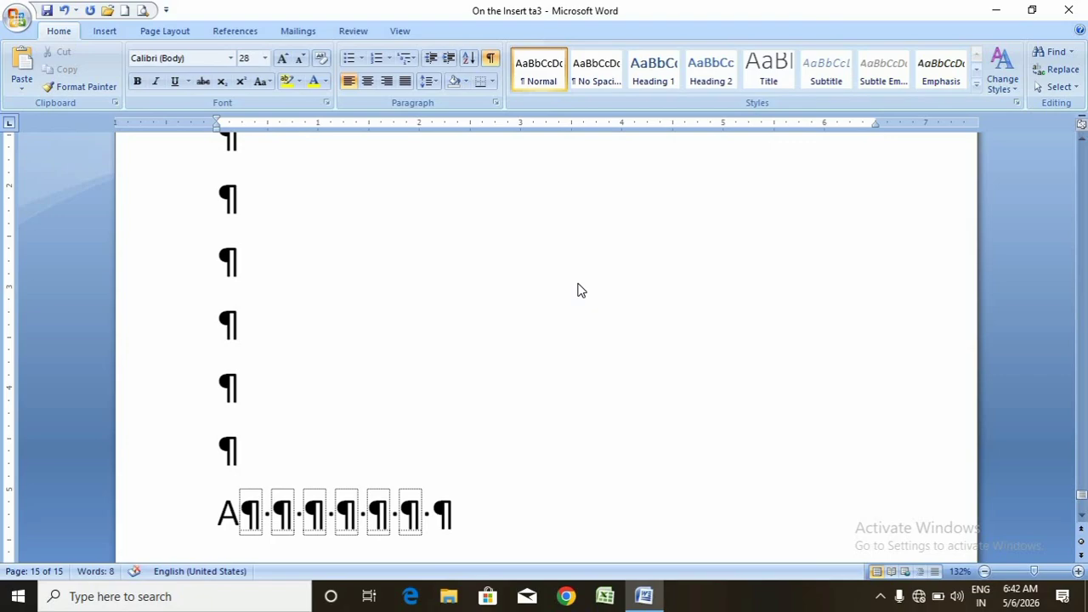
- Hide formatting marks and start the page-15 note with 'Agar aapka pahale page'
click(493, 58)
text(gaer)
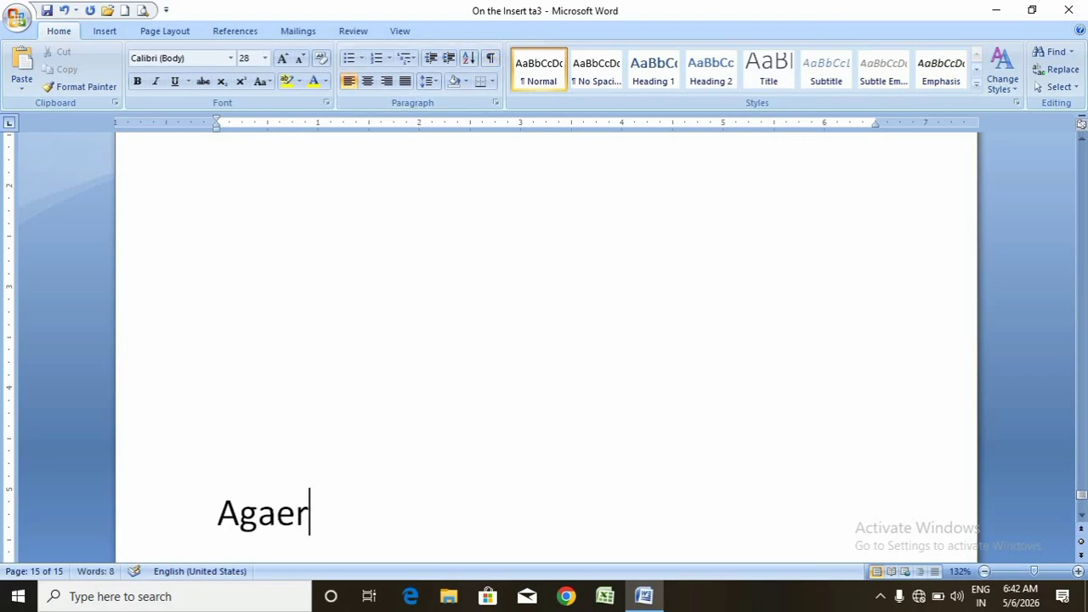
key(BackSpace)
key(BackSpace)
text(r a)
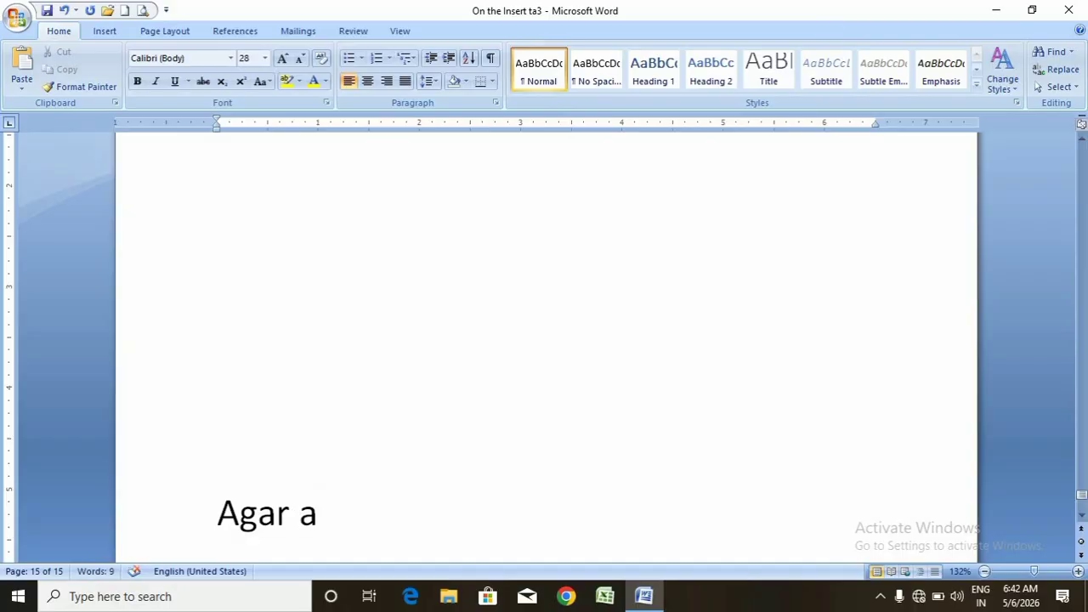
text(a[)
key(BackSpace)
text(pka)
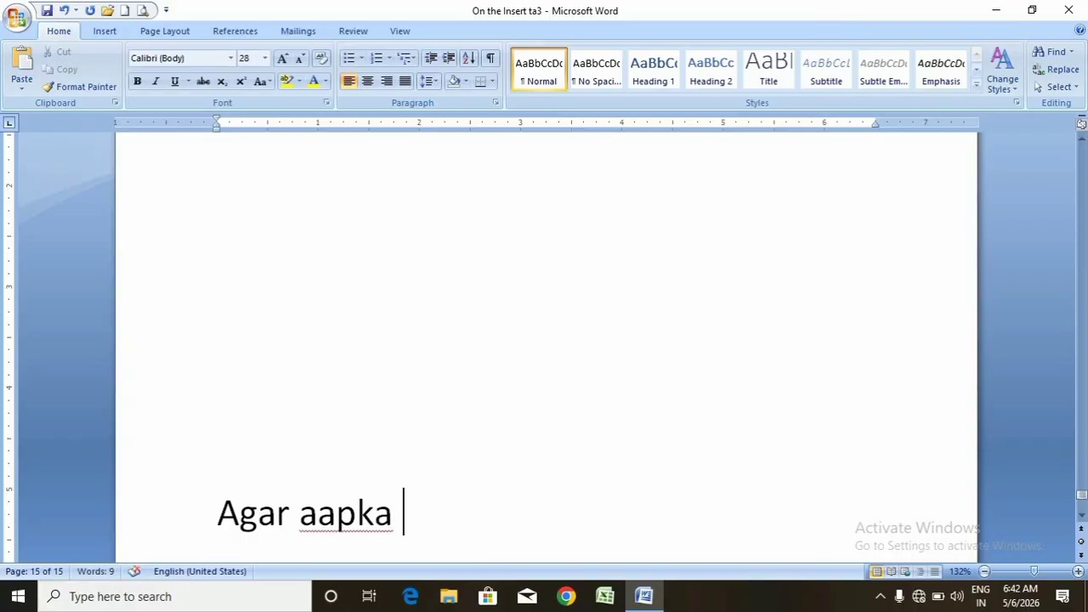
text( pa)
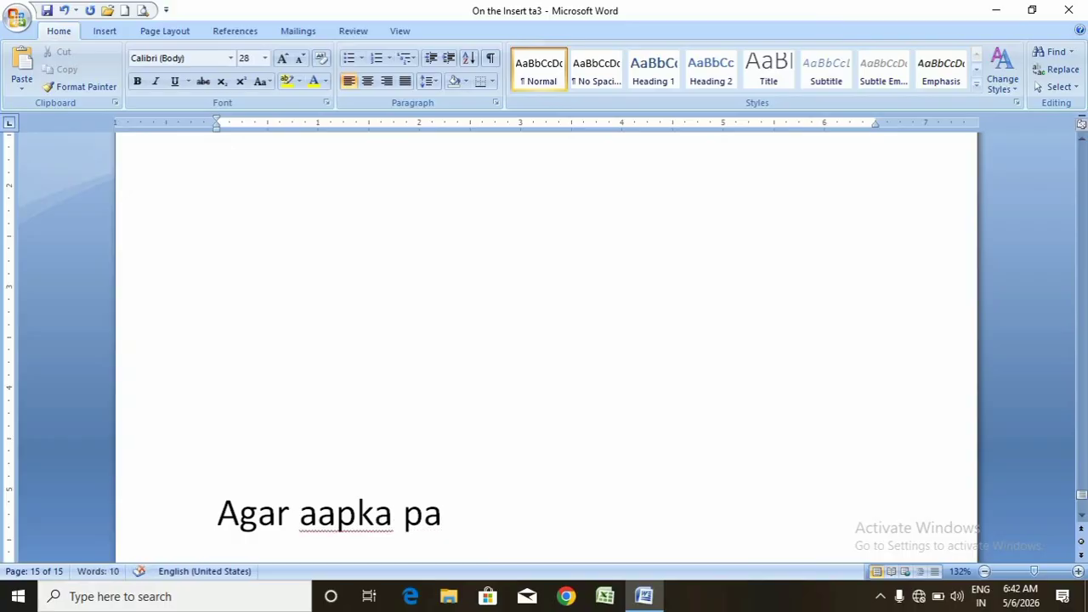
text(hale)
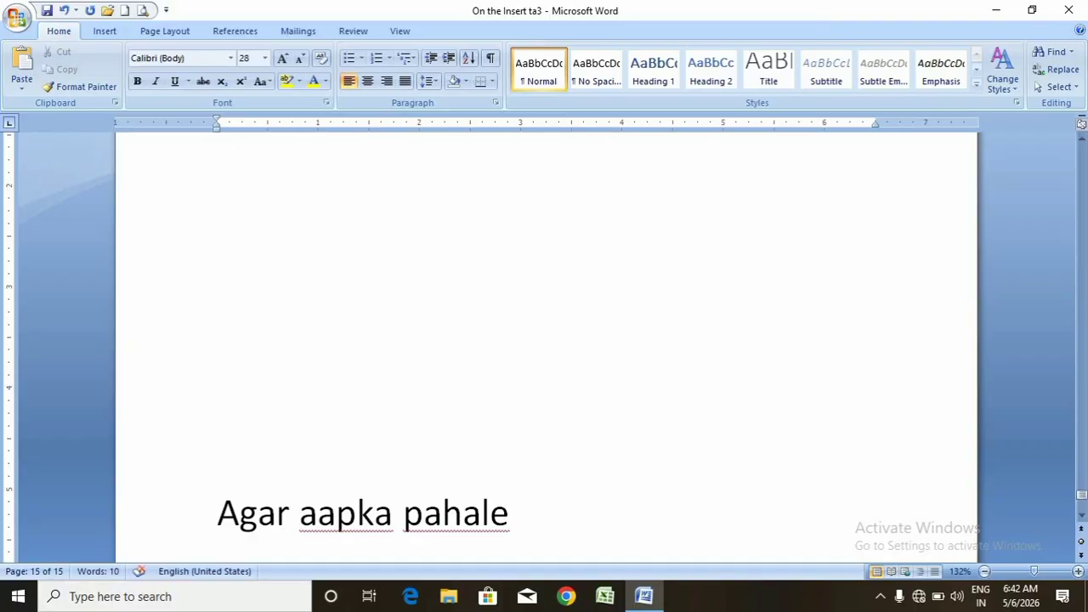
text( page)
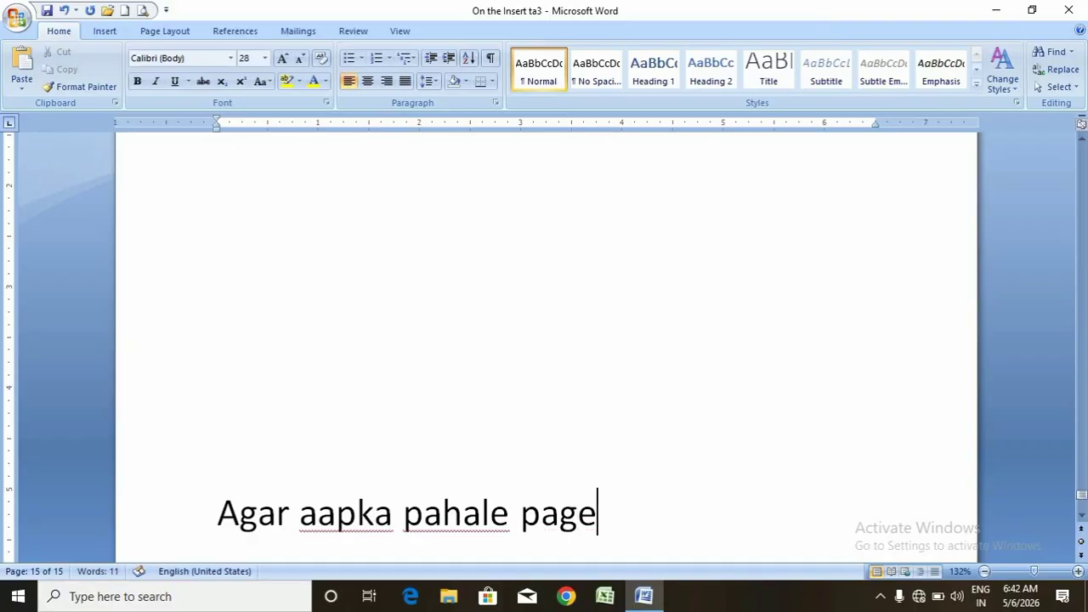
scroll(436, 362, down, 3)
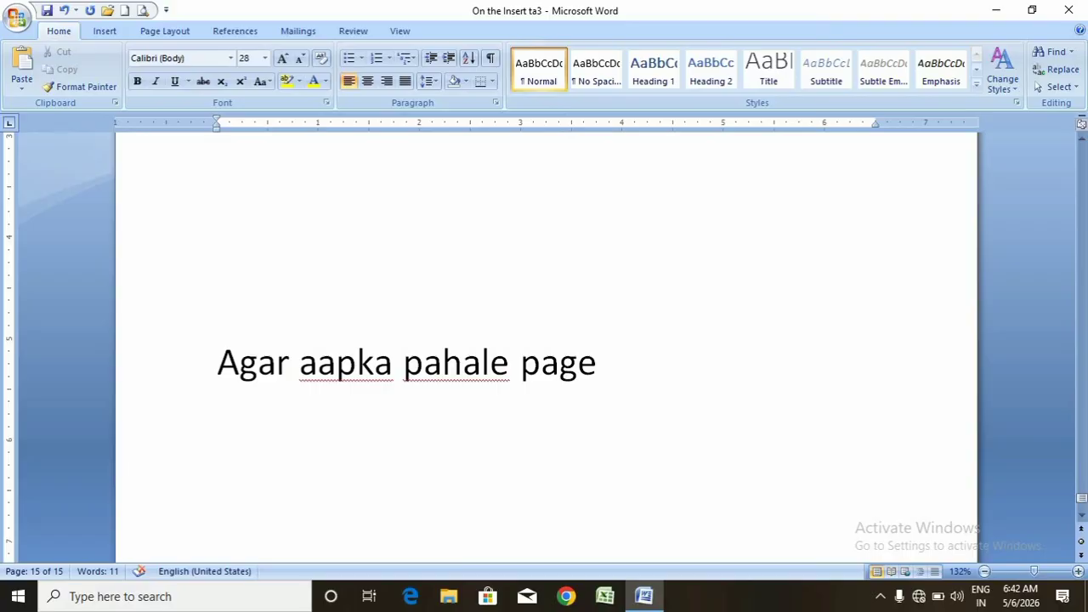
- Continue the note with 'par jana to shortkey keyboard ke ctrl + home button', fixing typos
text(par)
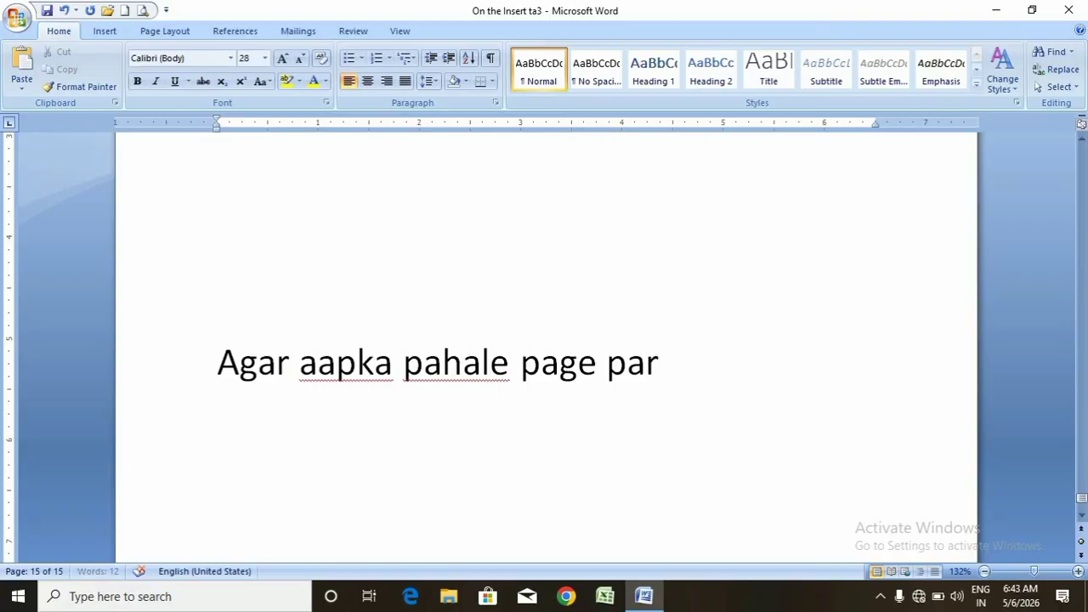
text( jana)
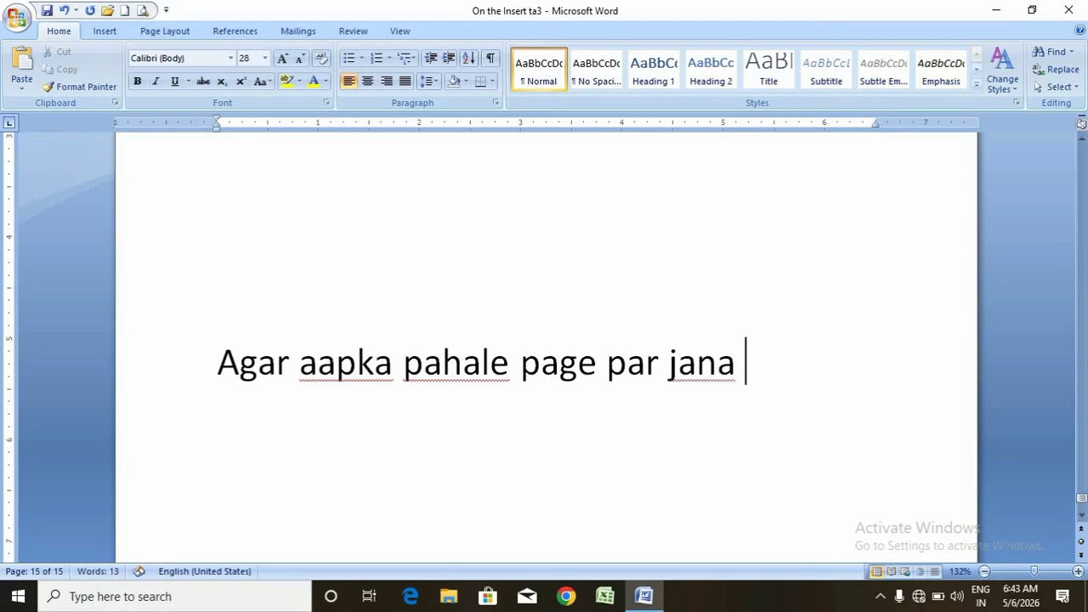
text( to )
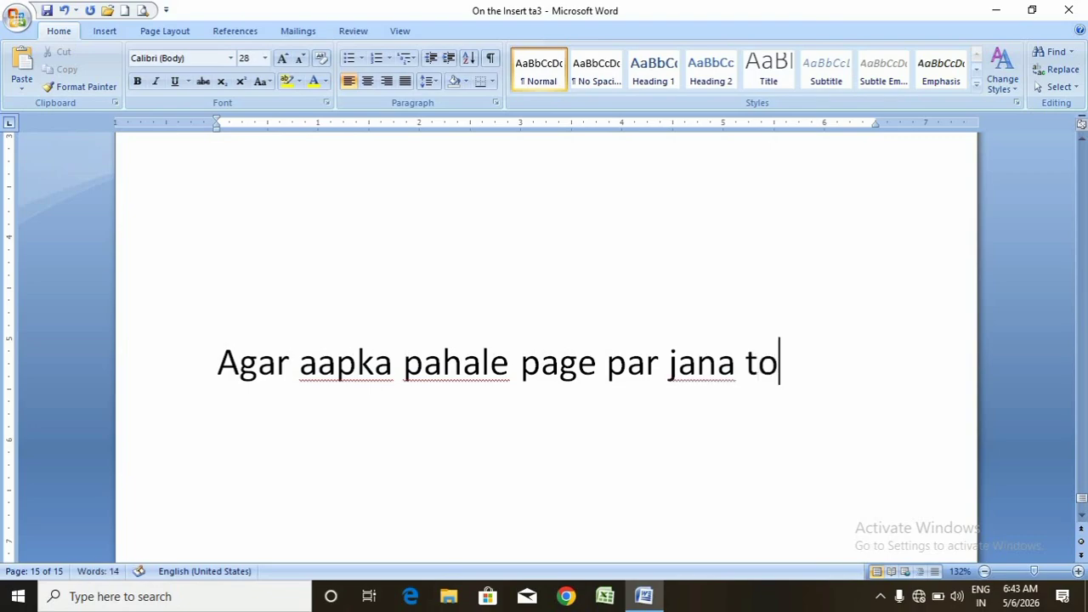
text( sh)
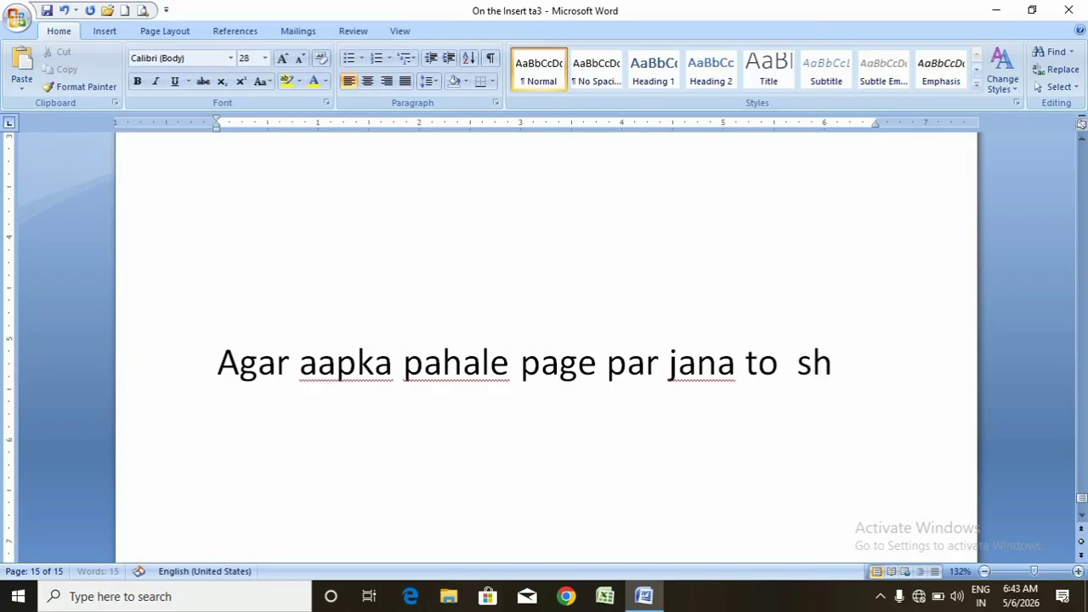
text(ortkr)
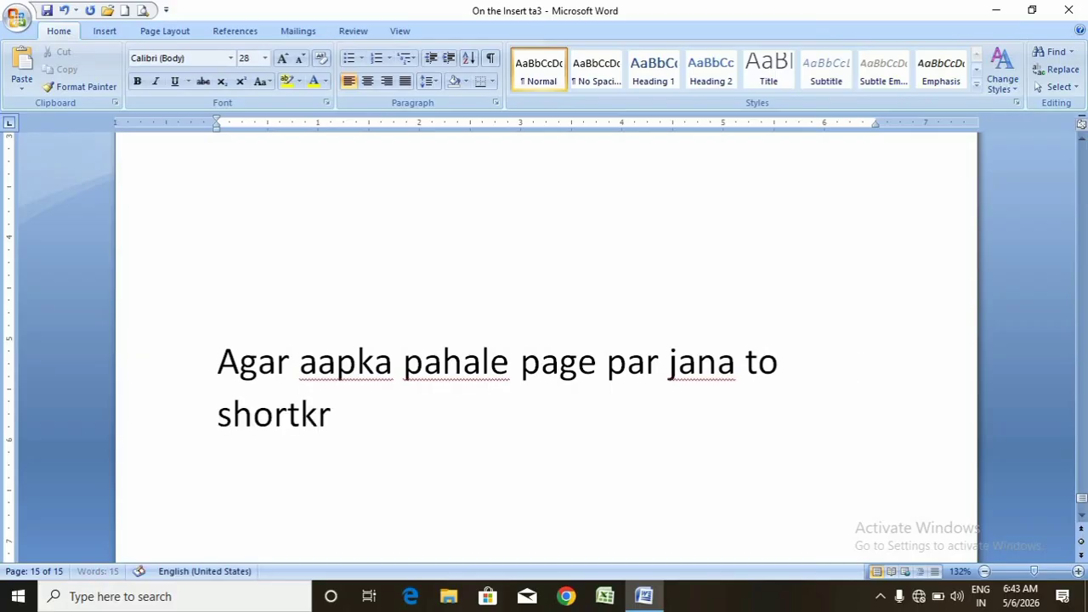
key(BackSpace)
text(ey)
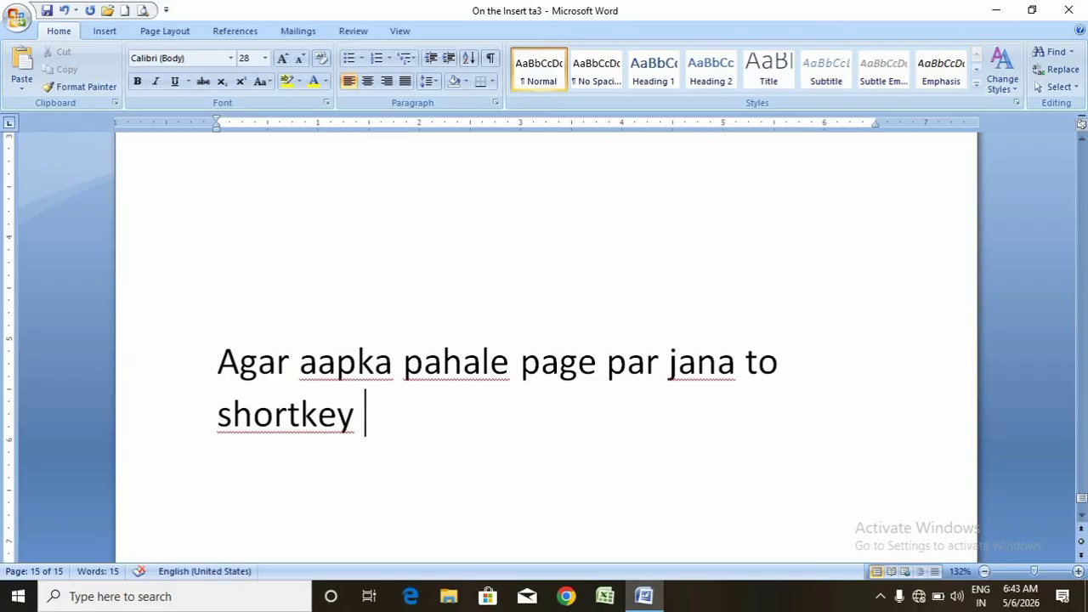
text(key)
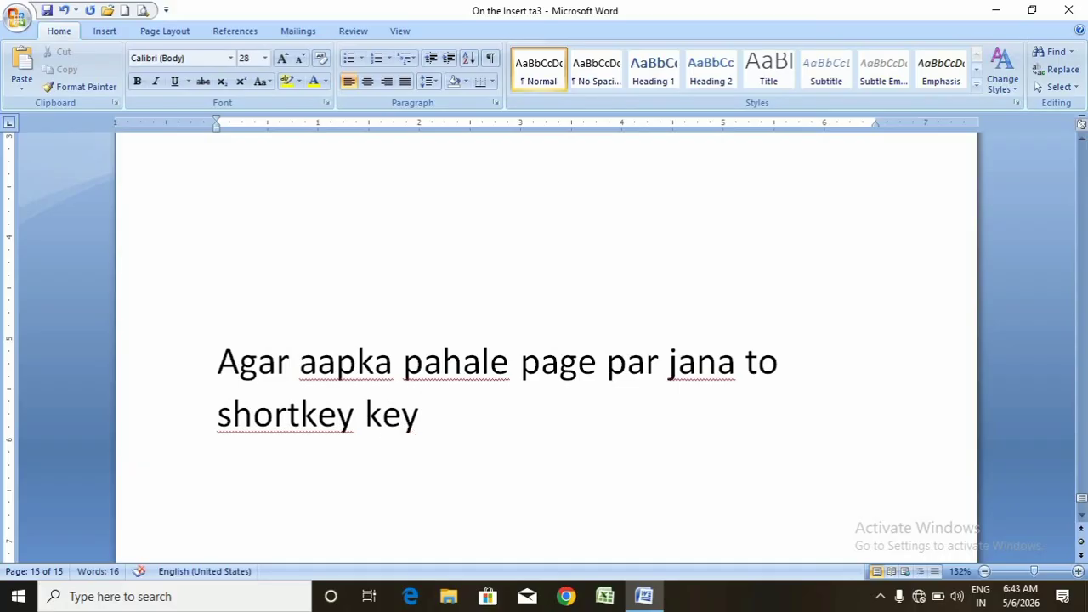
text(board ke)
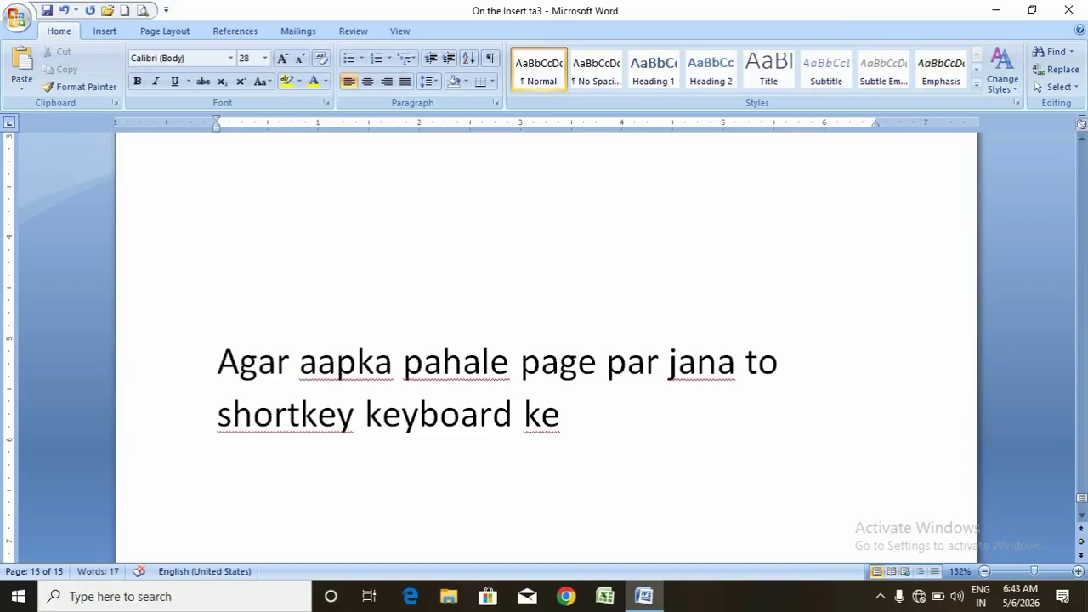
text(  ctrl)
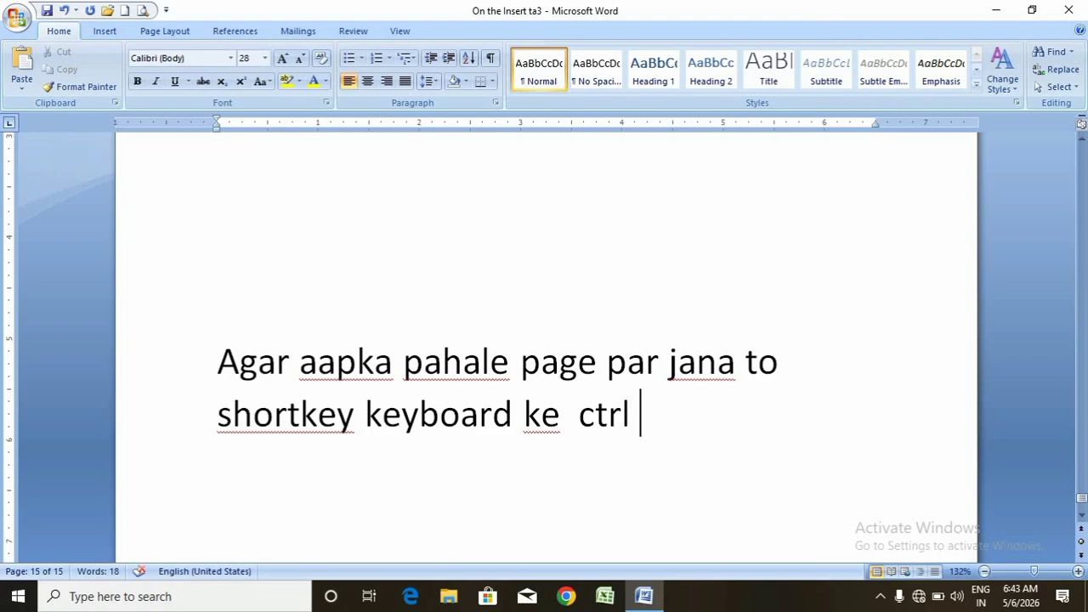
text( +  hoe)
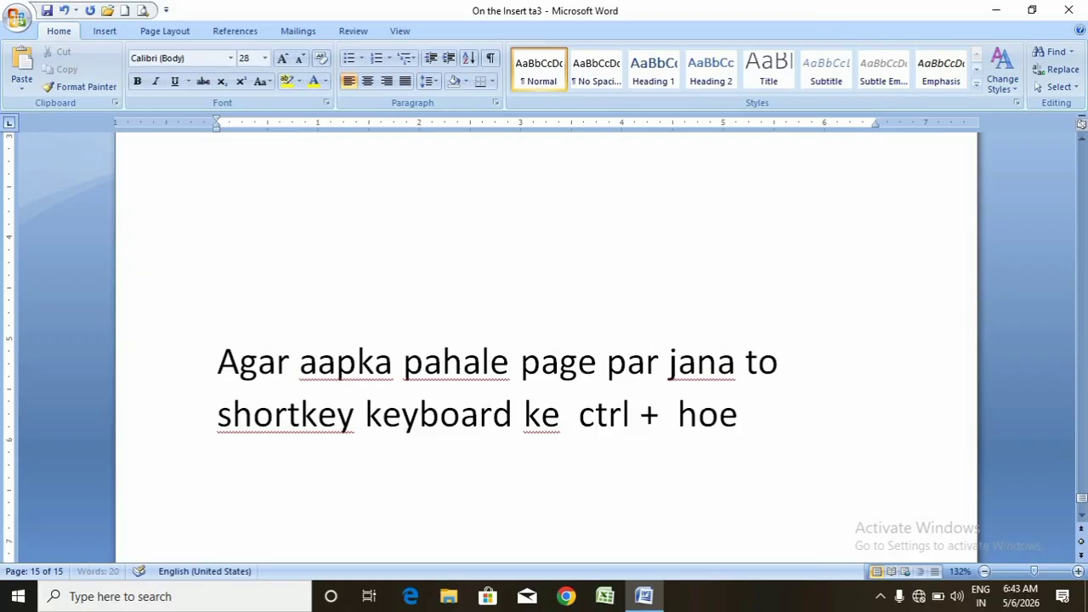
key(BackSpace)
text(me t)
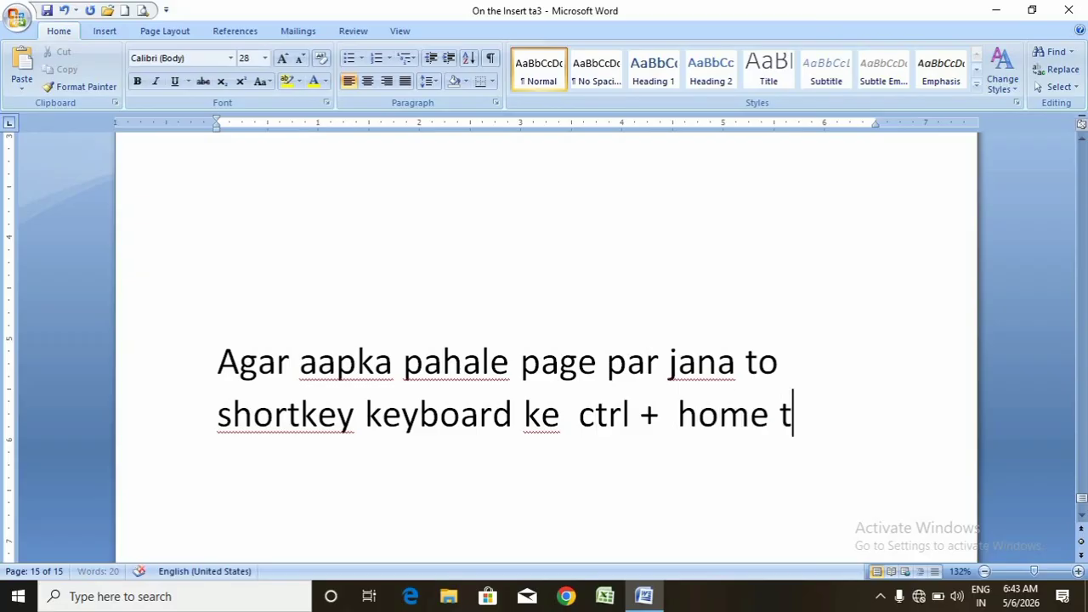
text(ab)
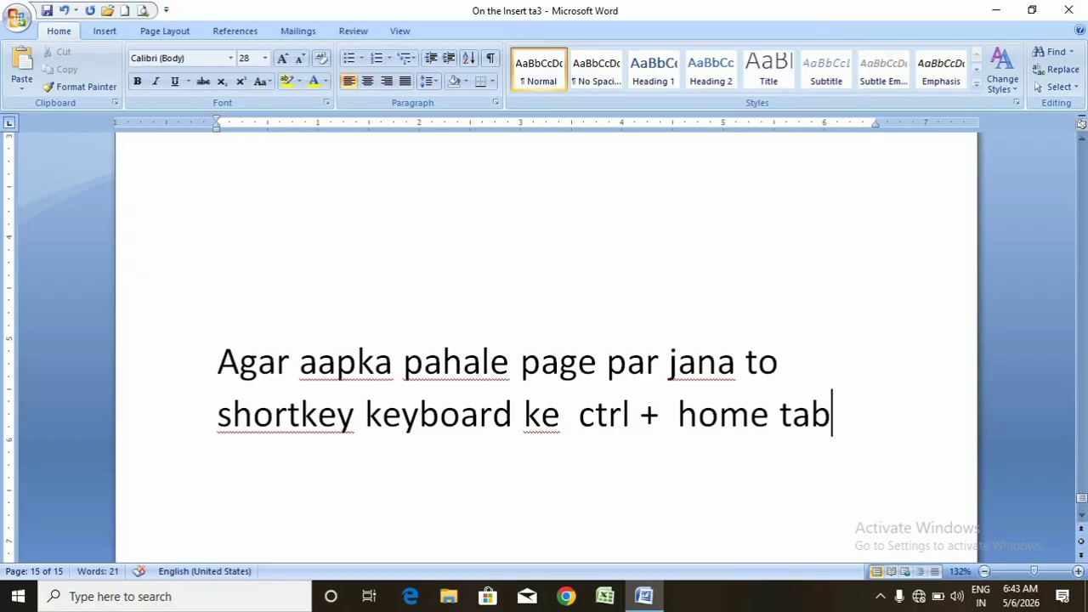
key(BackSpace)
key(BackSpace)
key(BackSpace)
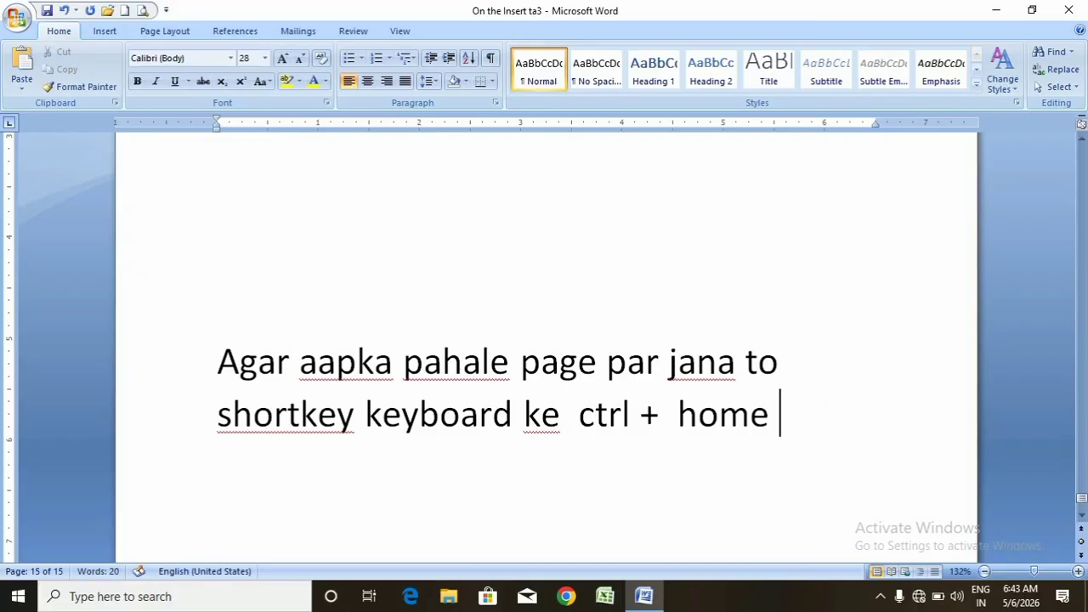
text(bu)
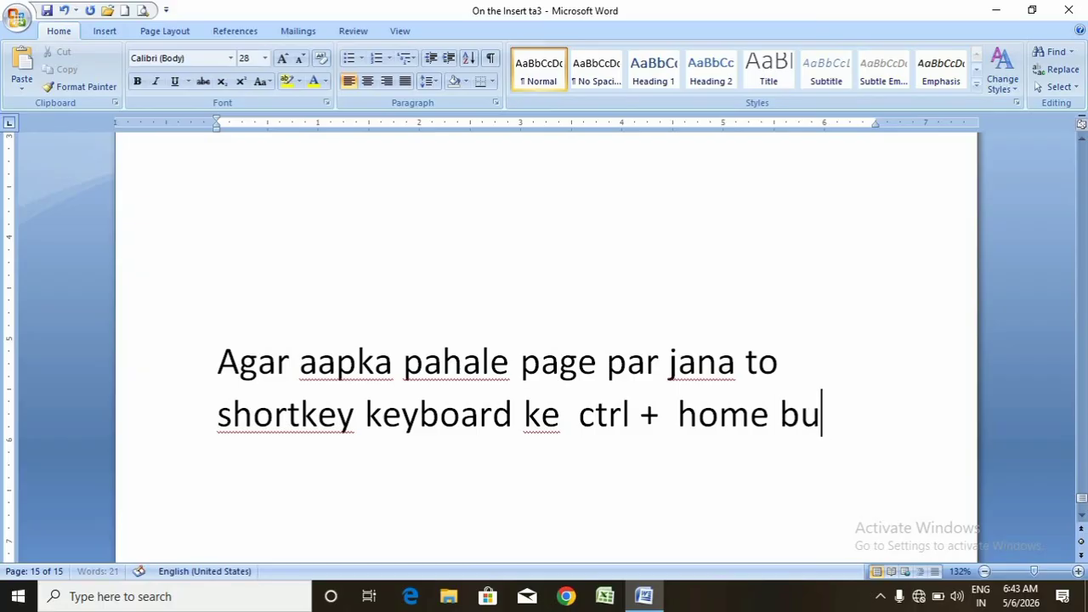
text(tton)
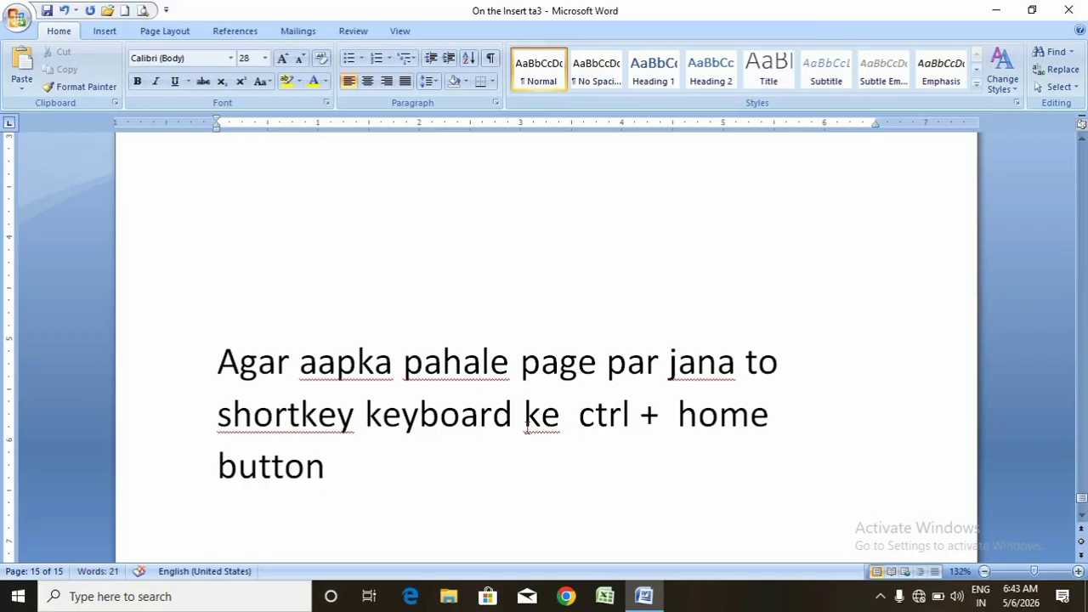
- Test Ctrl+Home and Ctrl+End, finishing back on page 1's Alt + Enter note
key(ctrl+Home)
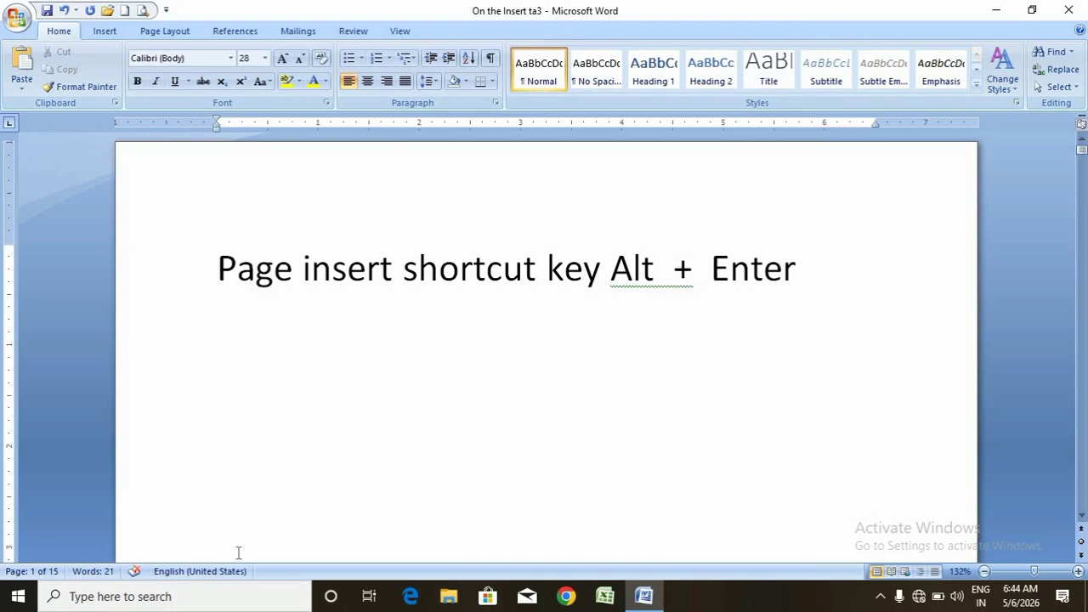
key(ctrl+End)
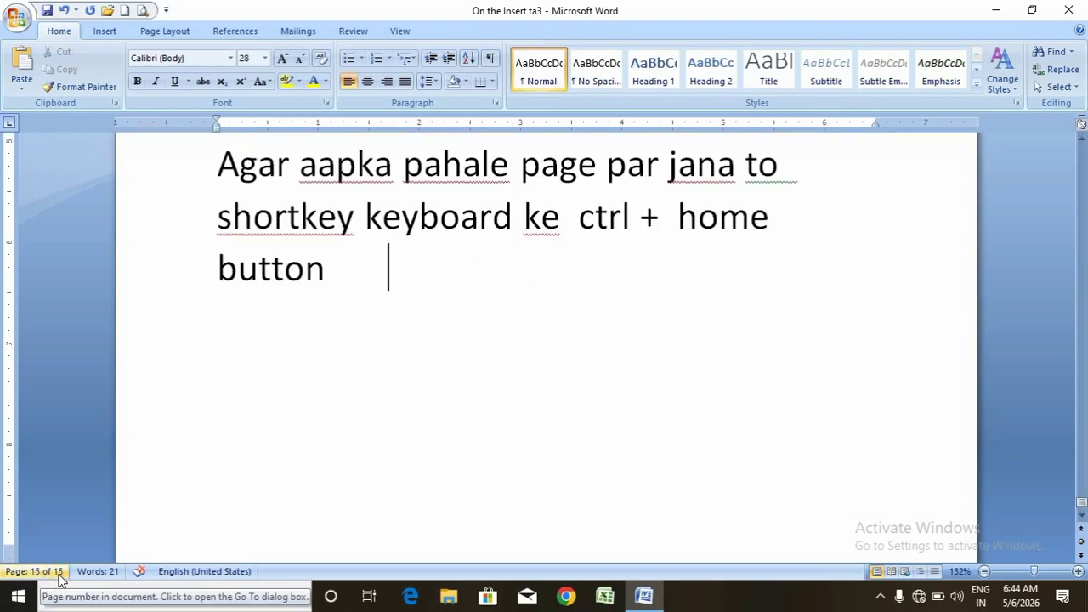
scroll(468, 281, up, 1)
scroll(469, 280, up, 12)
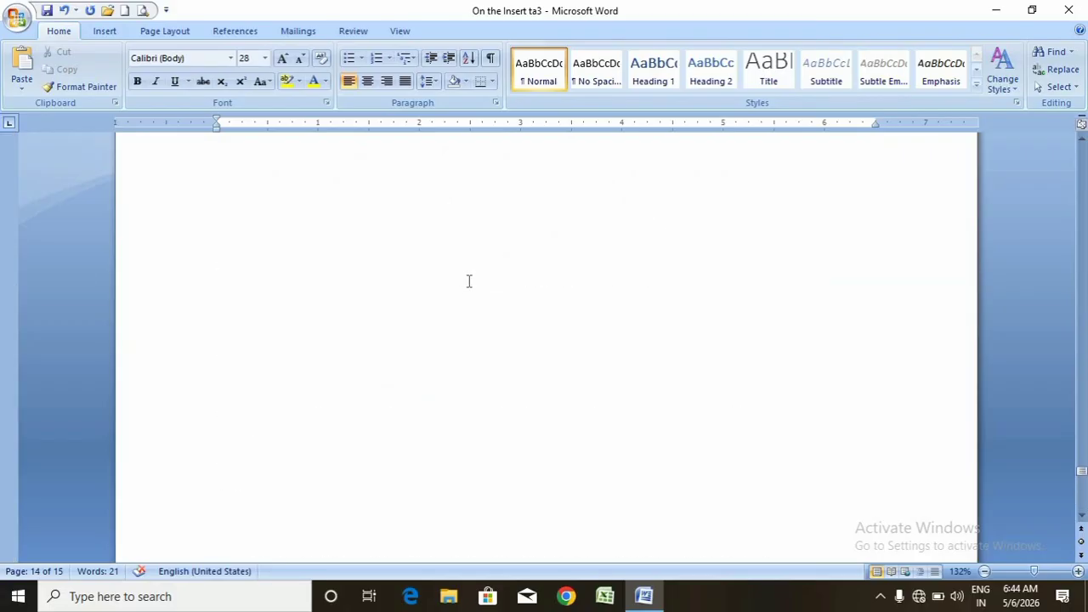
key(ctrl+Home)
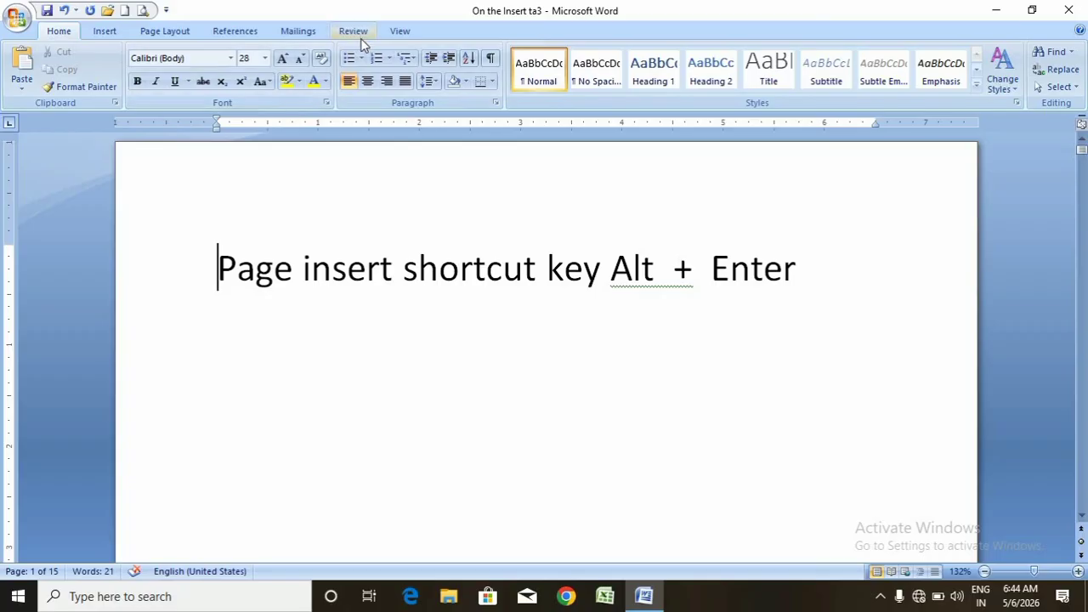
- Minimize the ribbon from the Quick Access Toolbar menu, then peek at Home and return to the page
click(166, 11)
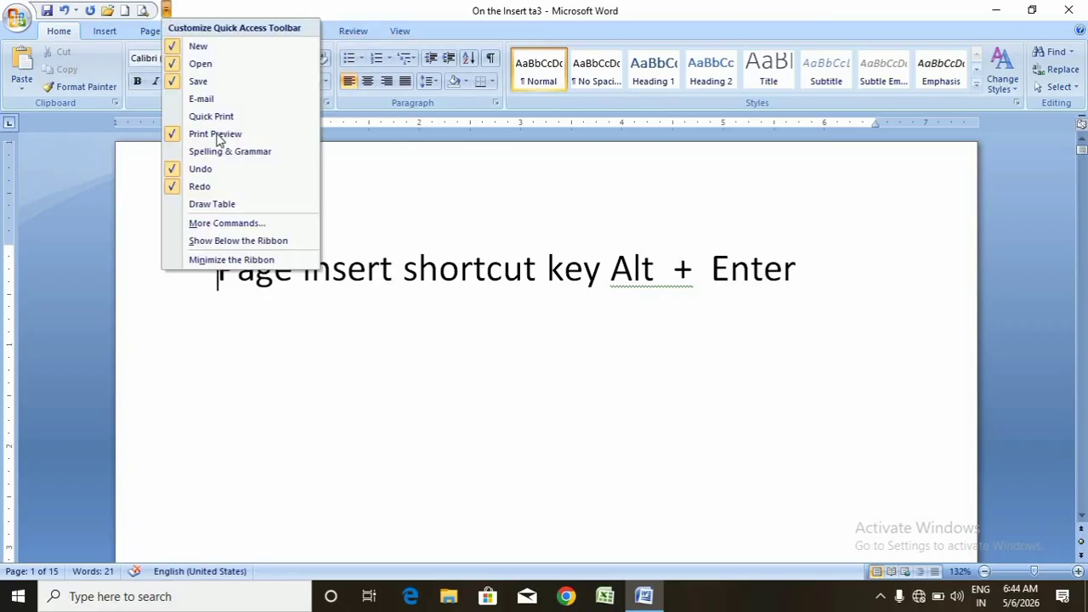
click(226, 261)
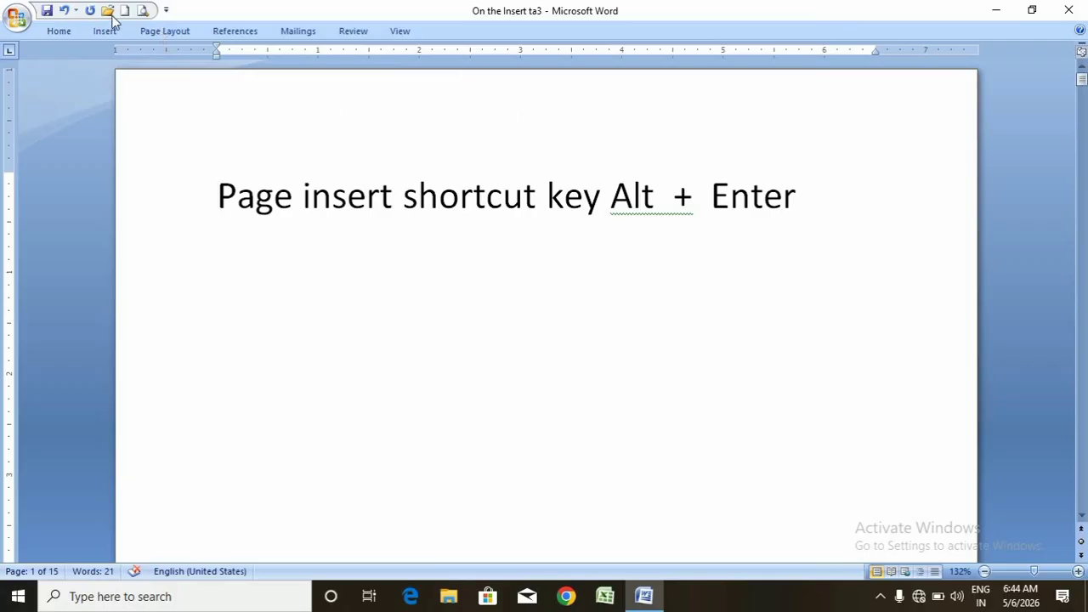
click(68, 30)
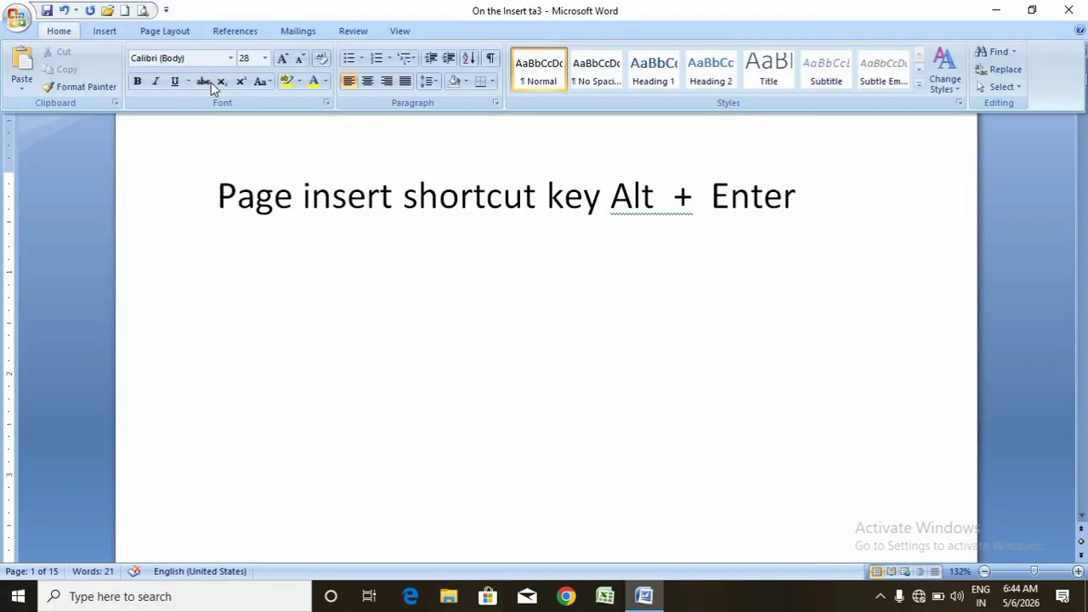
click(201, 241)
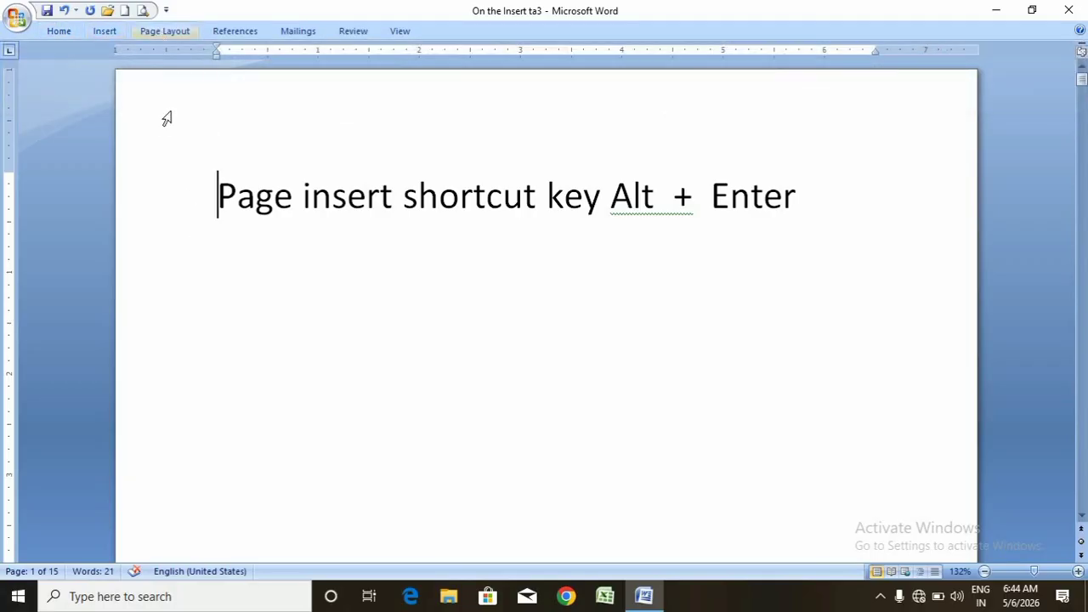
- Move the Quick Access Toolbar below the ribbon and then back above it
click(166, 10)
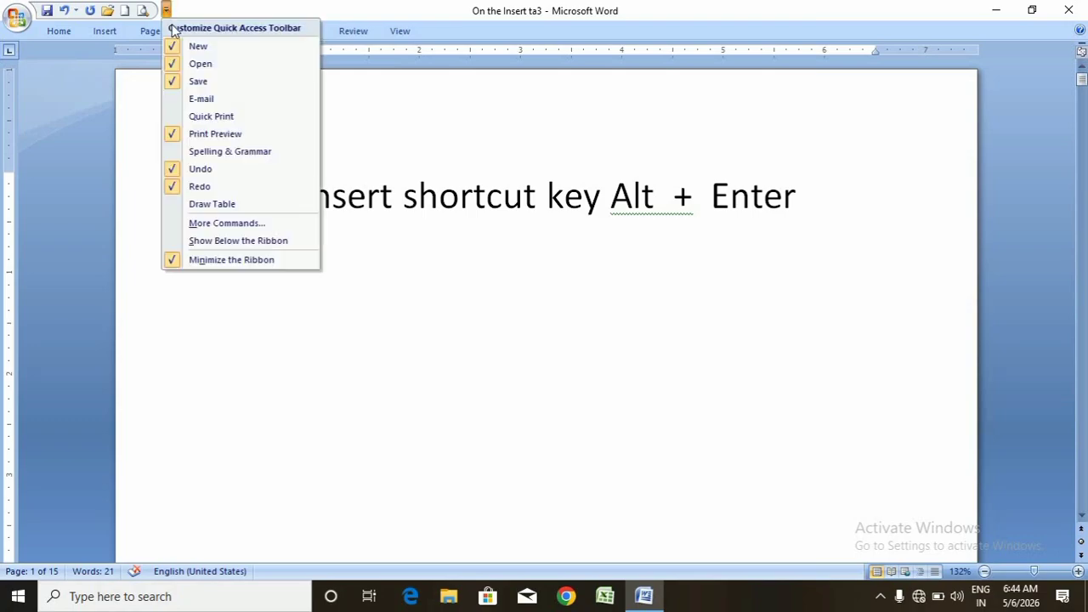
click(203, 243)
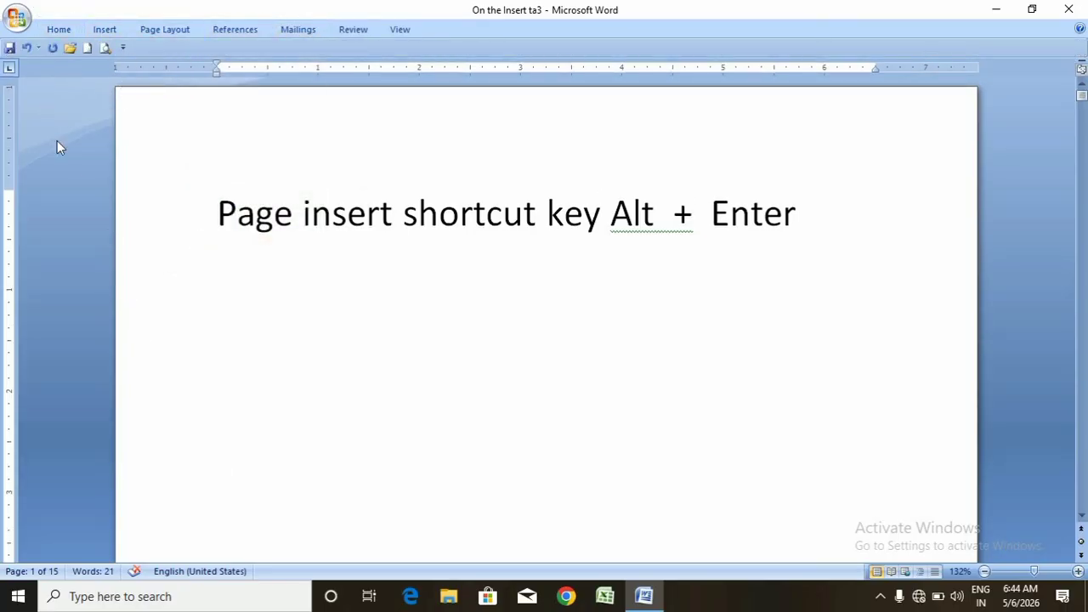
click(123, 48)
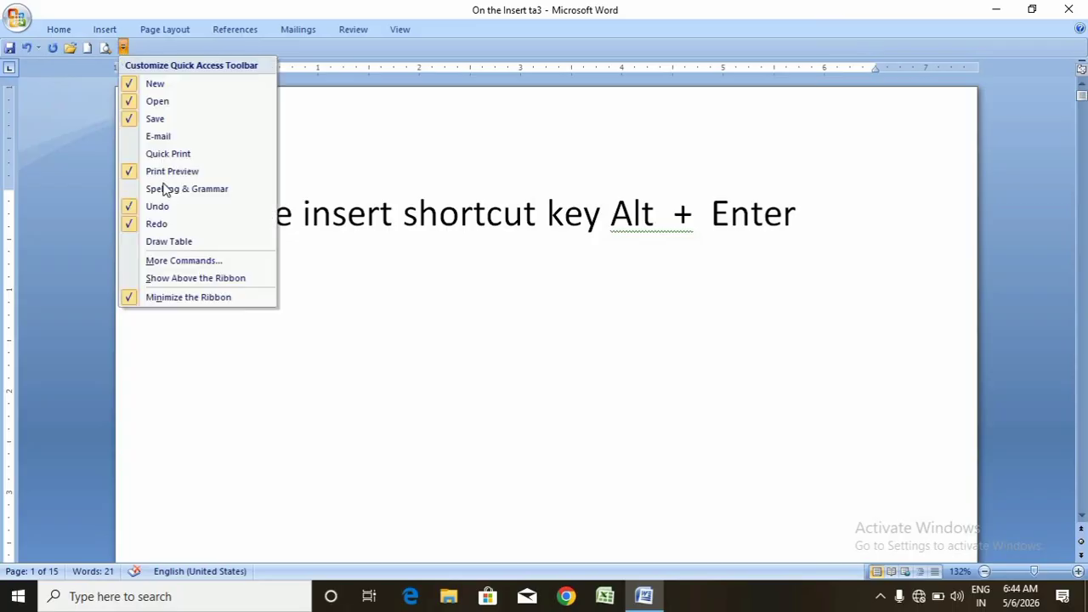
click(168, 278)
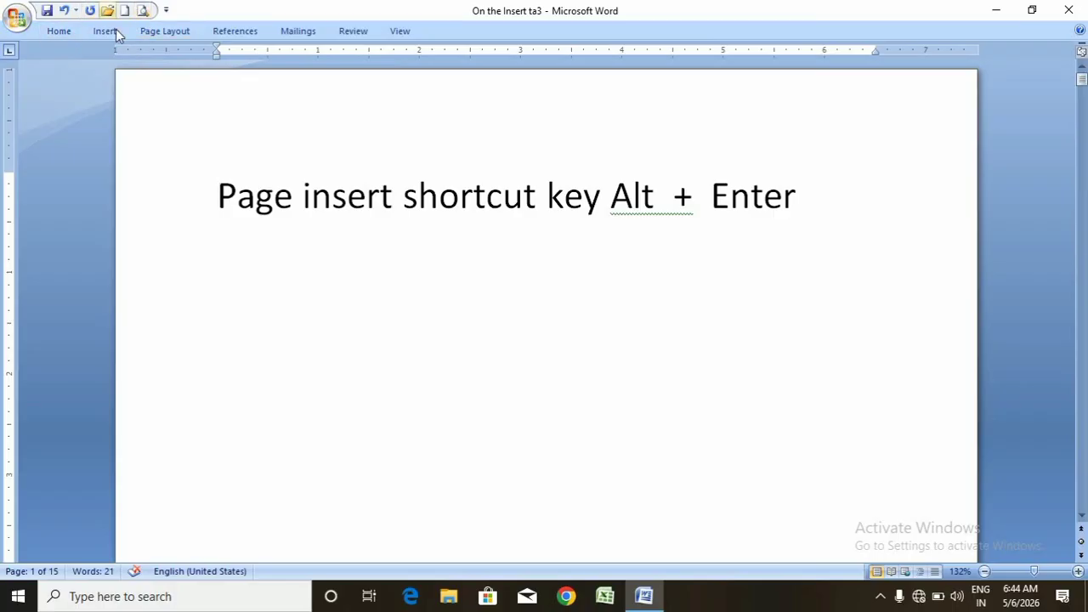
- Show the toolbar below the ribbon again, uncheck Minimize the Ribbon, then return the toolbar above
click(166, 9)
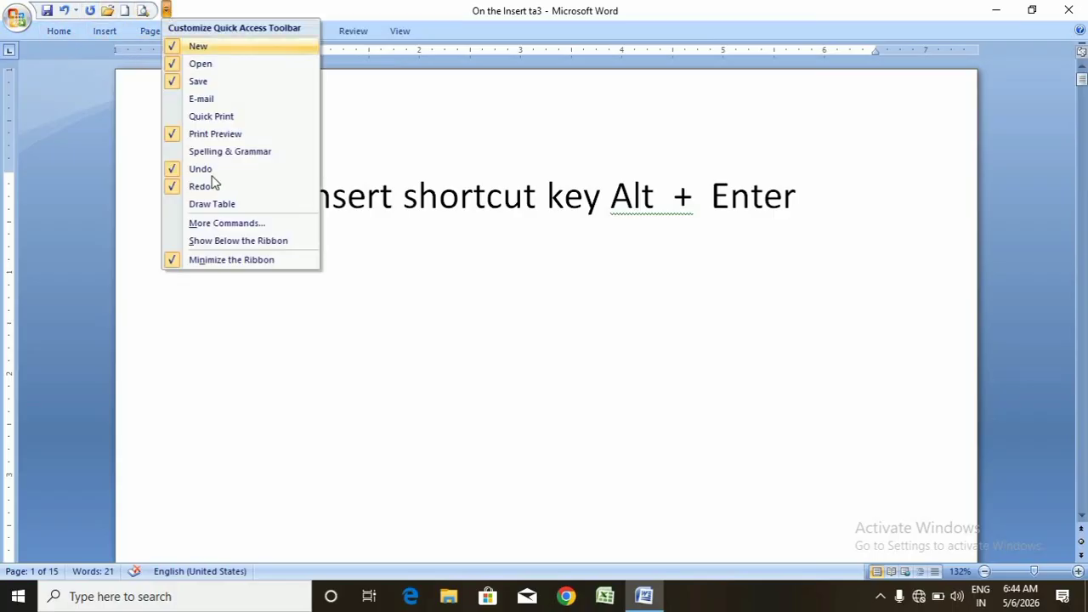
click(224, 242)
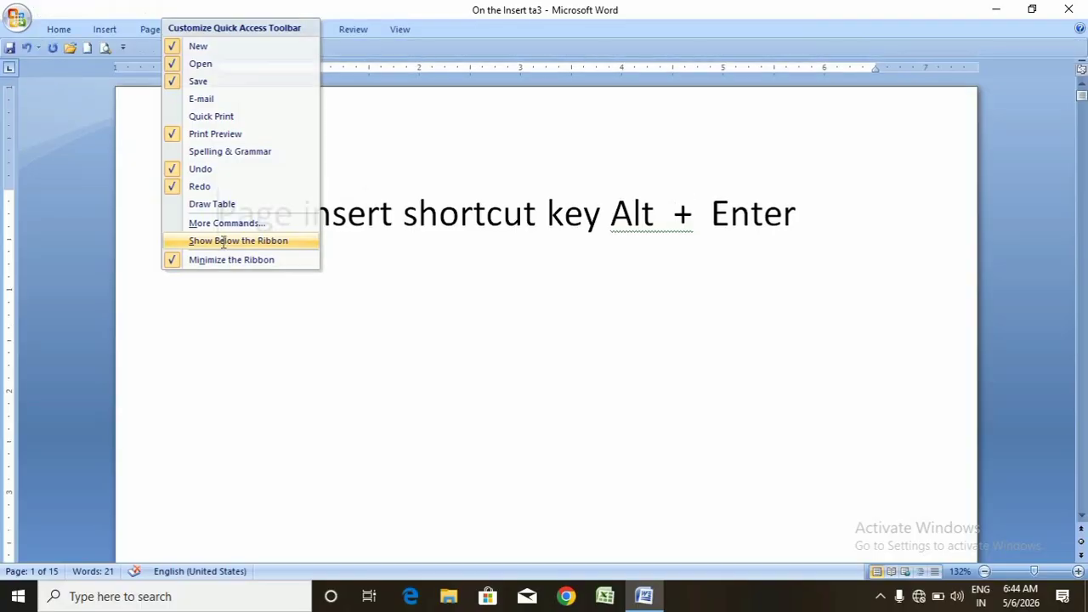
click(122, 49)
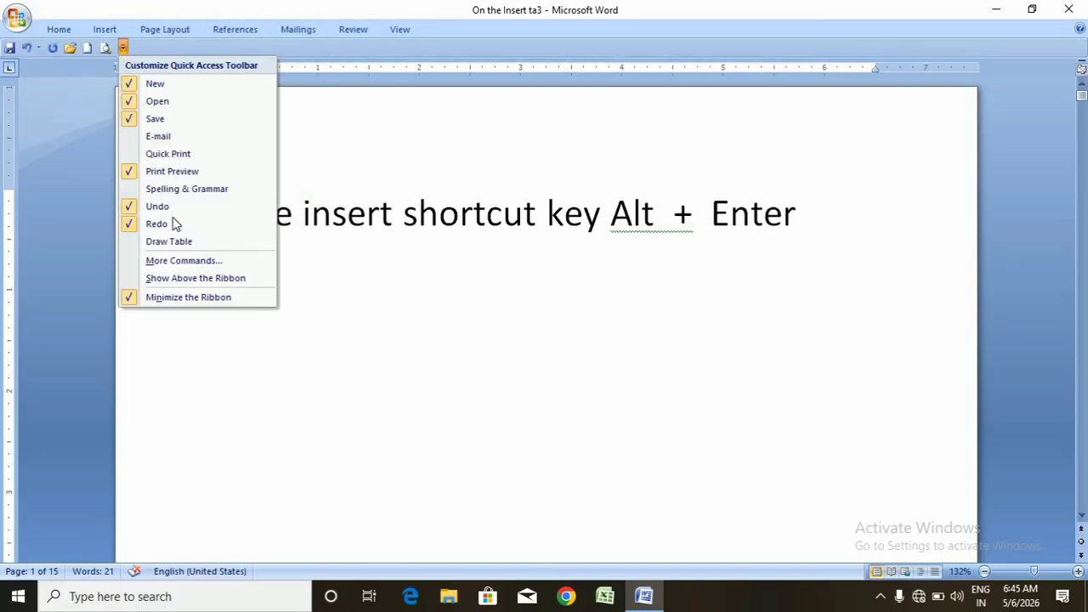
click(183, 301)
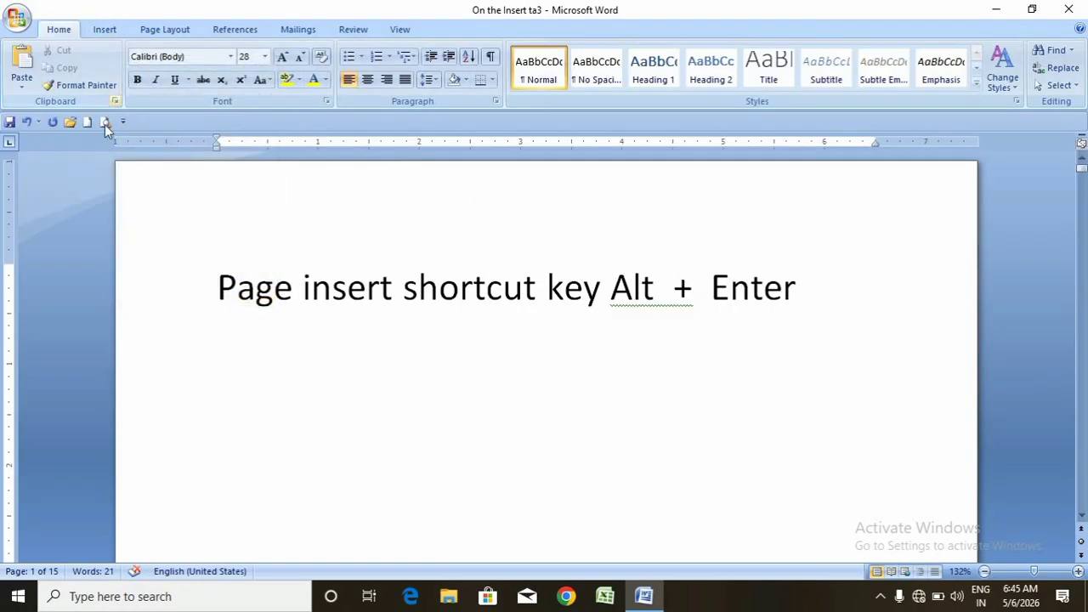
click(123, 123)
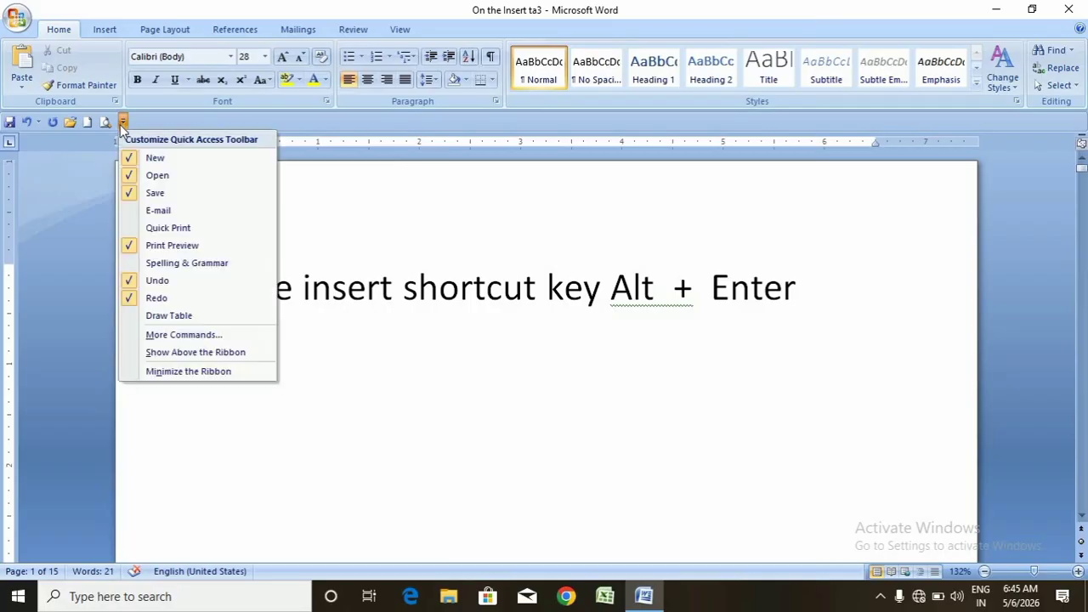
click(153, 354)
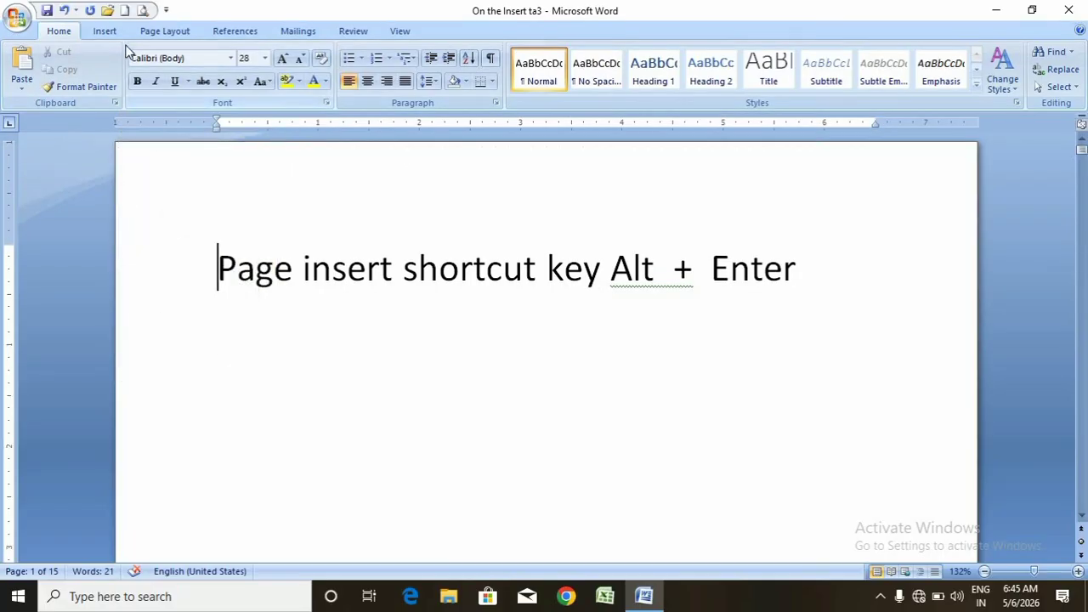